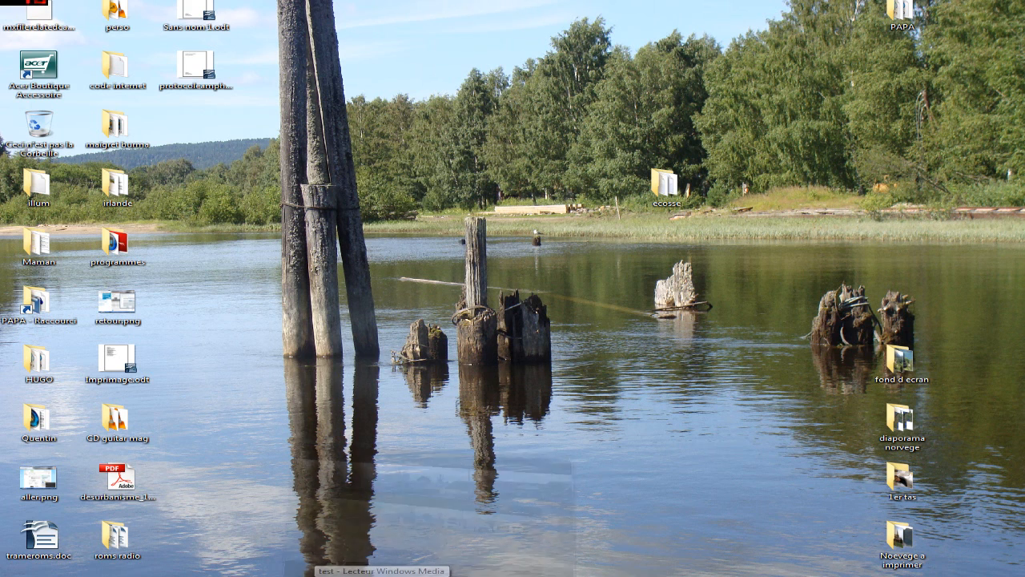
# Switch to Windows Media Player, play the test video with the LA PLACE lettering, and pause it.
pyautogui.click(383, 572)
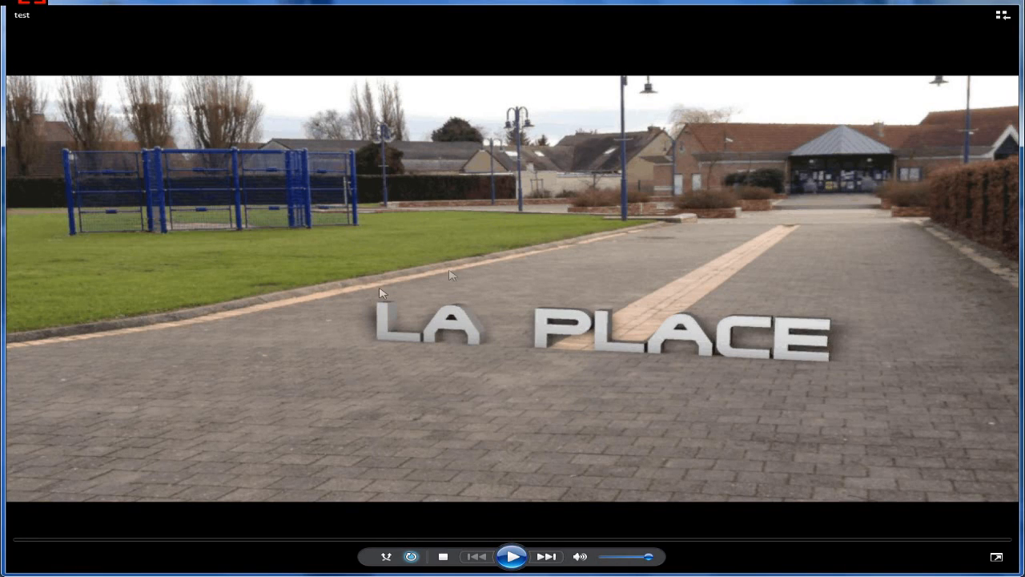
pyautogui.click(517, 561)
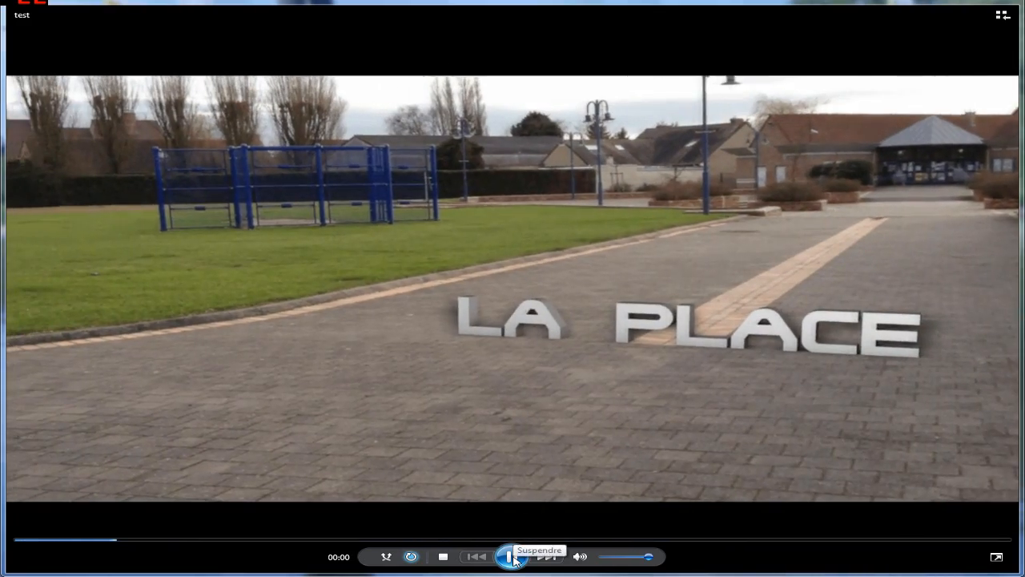
pyautogui.click(511, 555)
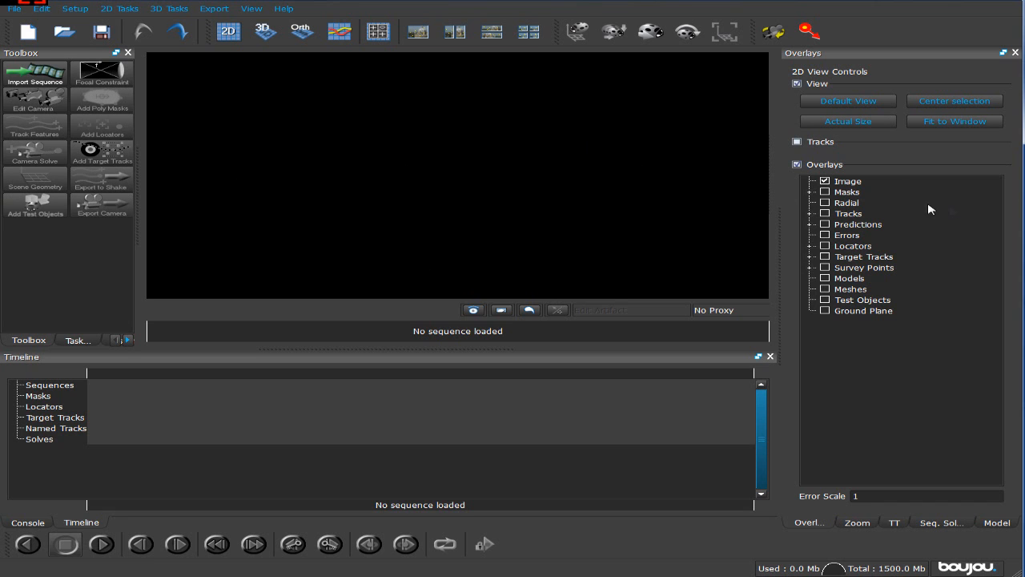
# Begin importing an image sequence in boujou and browse to the FREECOM HDD (L:) drive.
pyautogui.click(23, 82)
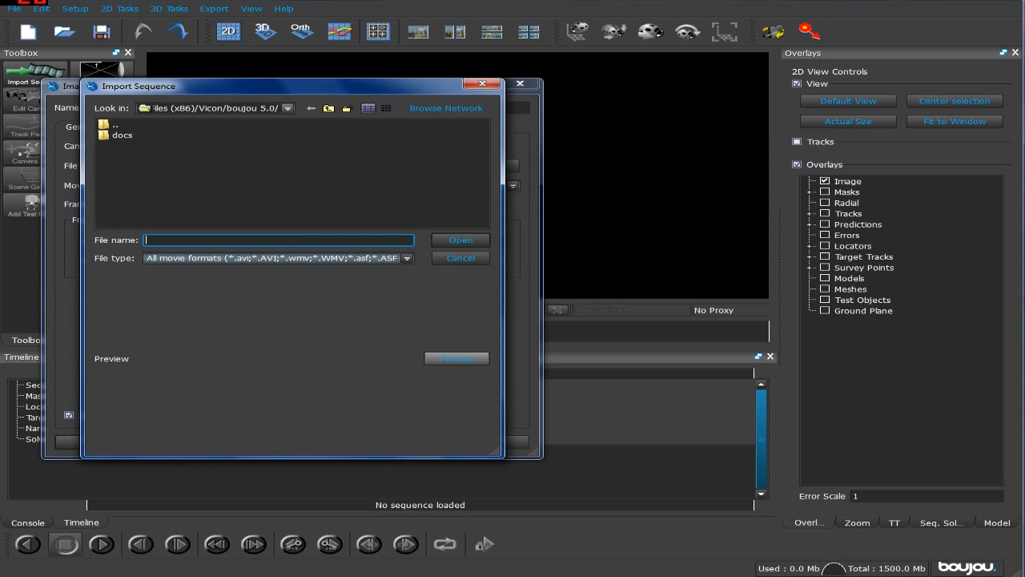
pyautogui.click(416, 112)
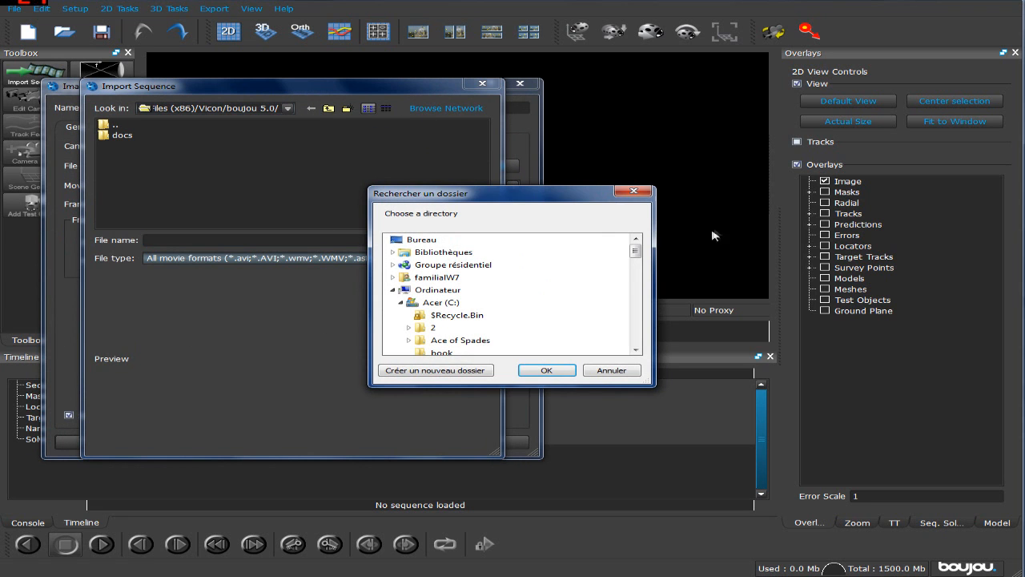
pyautogui.scroll(-12, 467, 296)
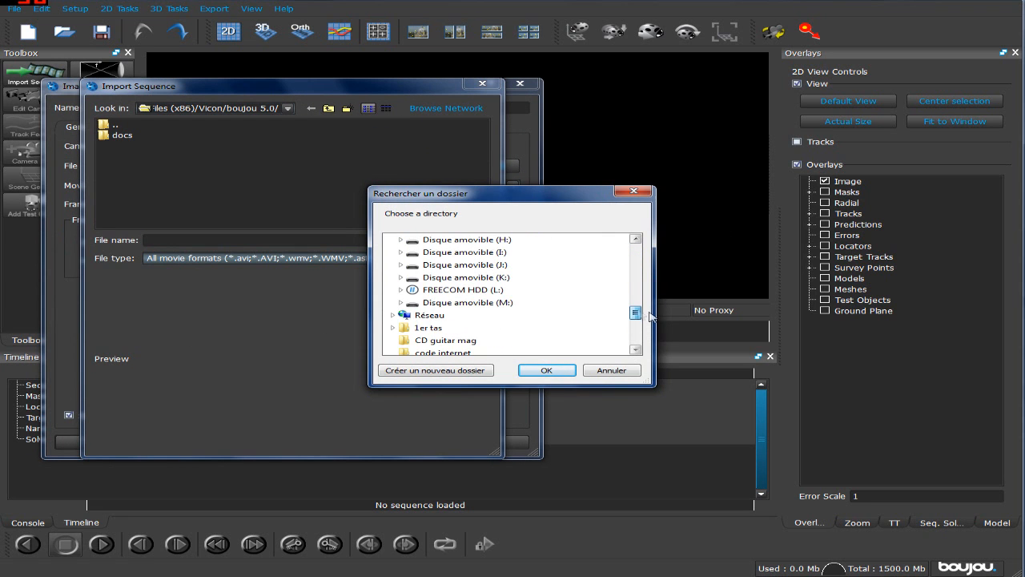
pyautogui.scroll(2, 466, 297)
pyautogui.moveTo(639, 306); pyautogui.dragTo(637, 326)
pyautogui.click(546, 370)
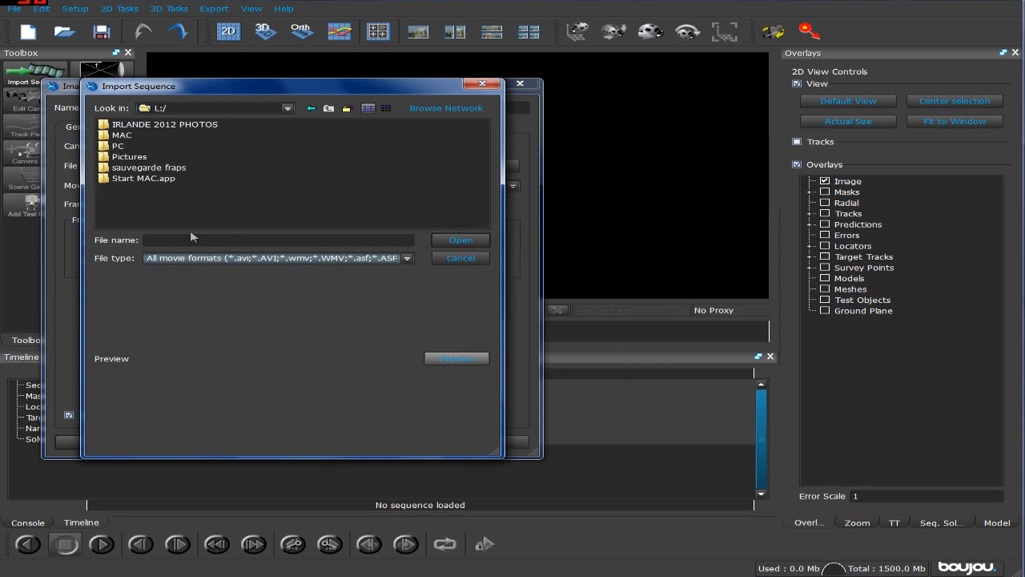
# Load IMG_0117.MOV from the sauvegarde fraps folder as the sequence to import.
pyautogui.doubleClick(134, 167)
pyautogui.moveTo(137, 223); pyautogui.dragTo(260, 229)
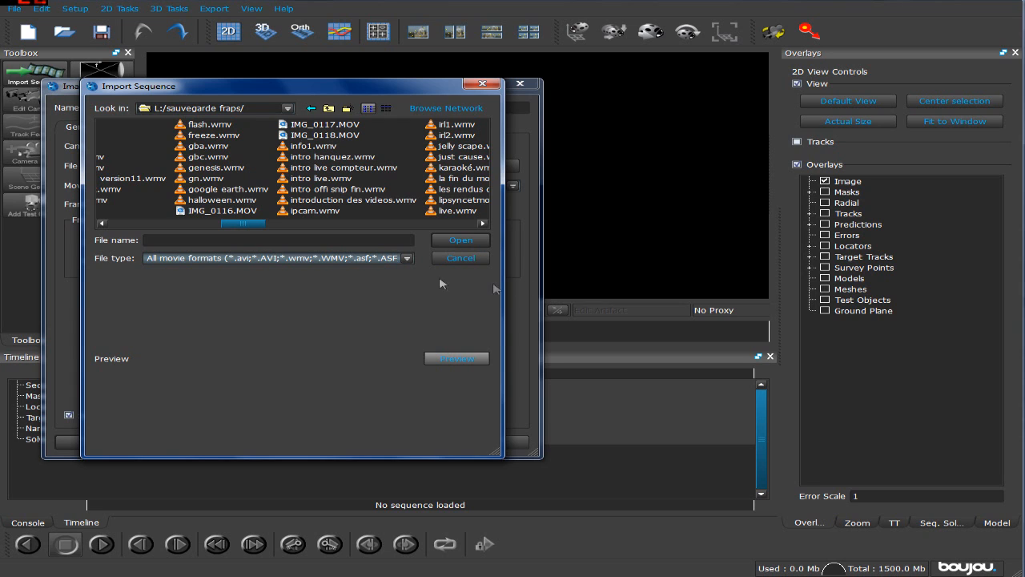
pyautogui.click(318, 125)
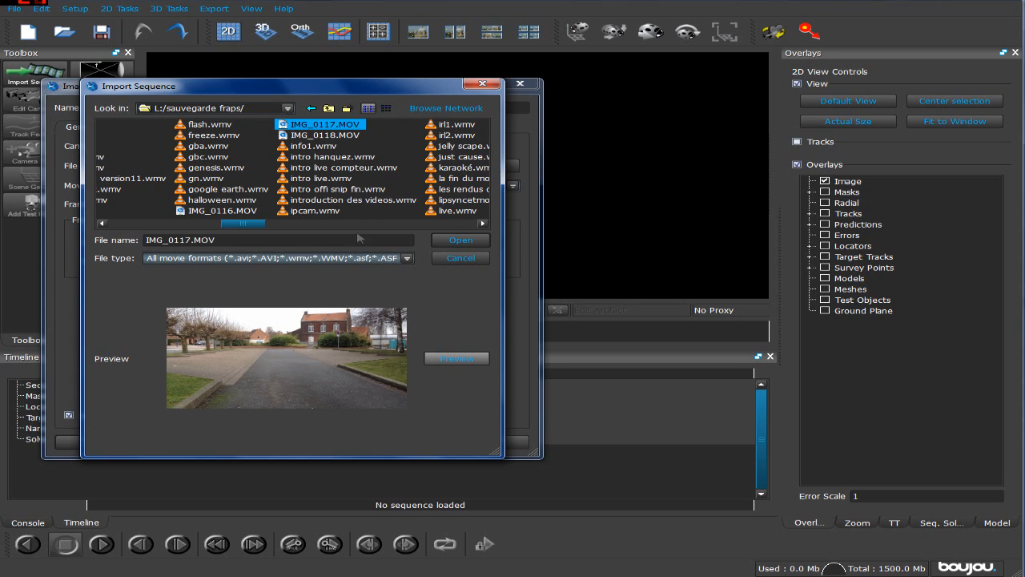
pyautogui.click(449, 242)
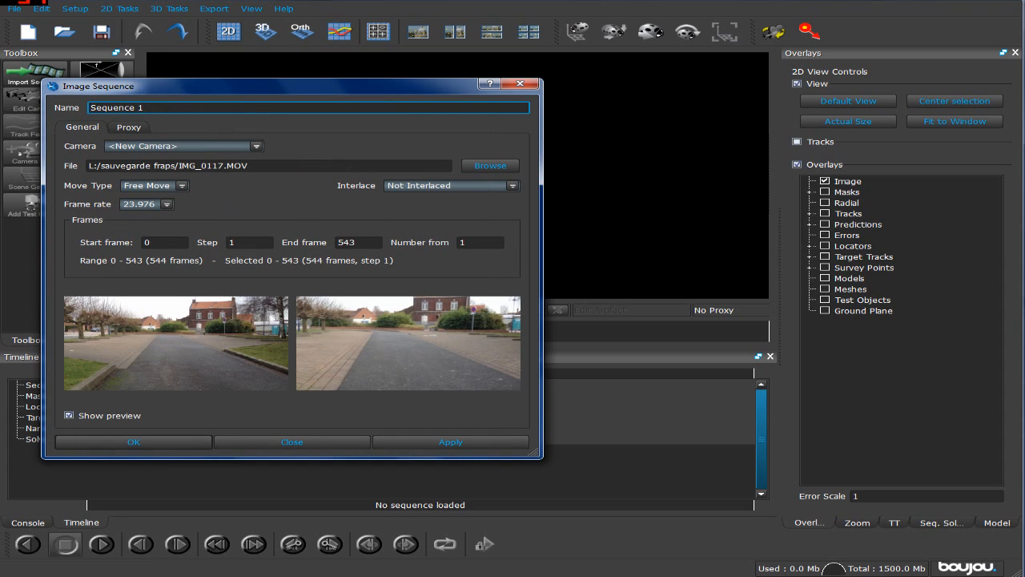
# Set the sequence's frame rate to 30 and end frame to 120, apply the import, and close the settings.
pyautogui.click(168, 205)
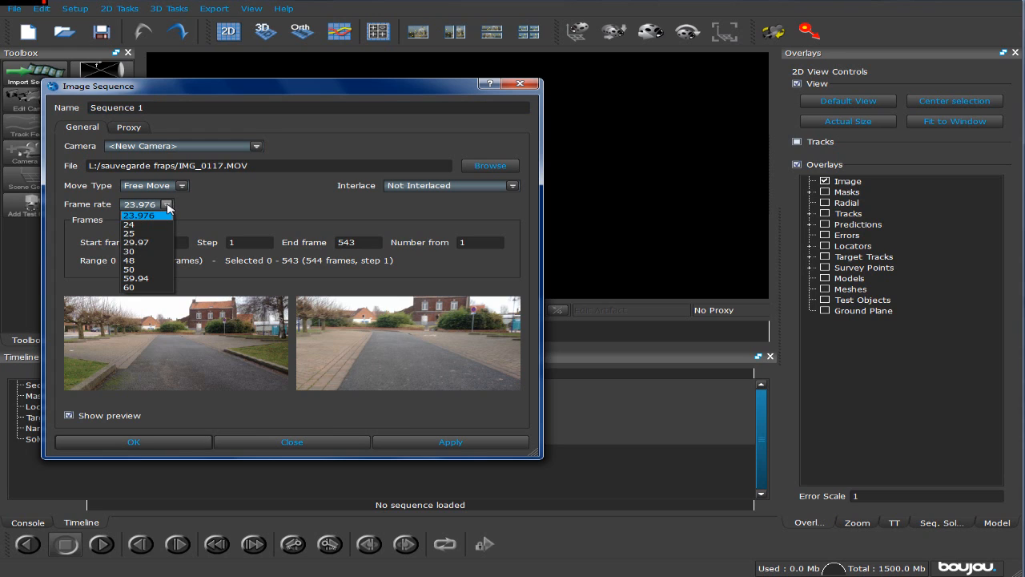
pyautogui.click(147, 249)
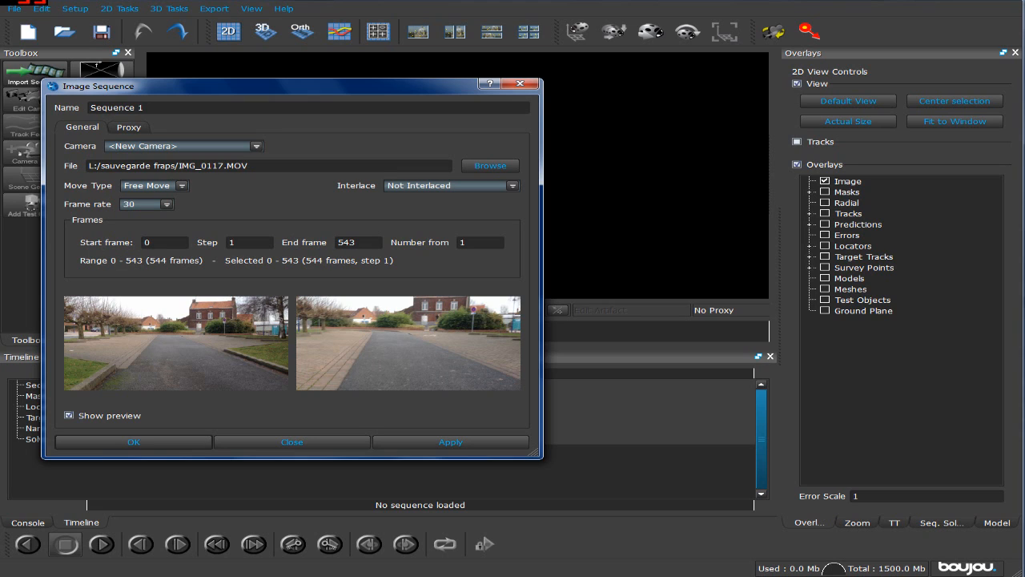
pyautogui.doubleClick(357, 242)
pyautogui.write('120')
pyautogui.press('Return')
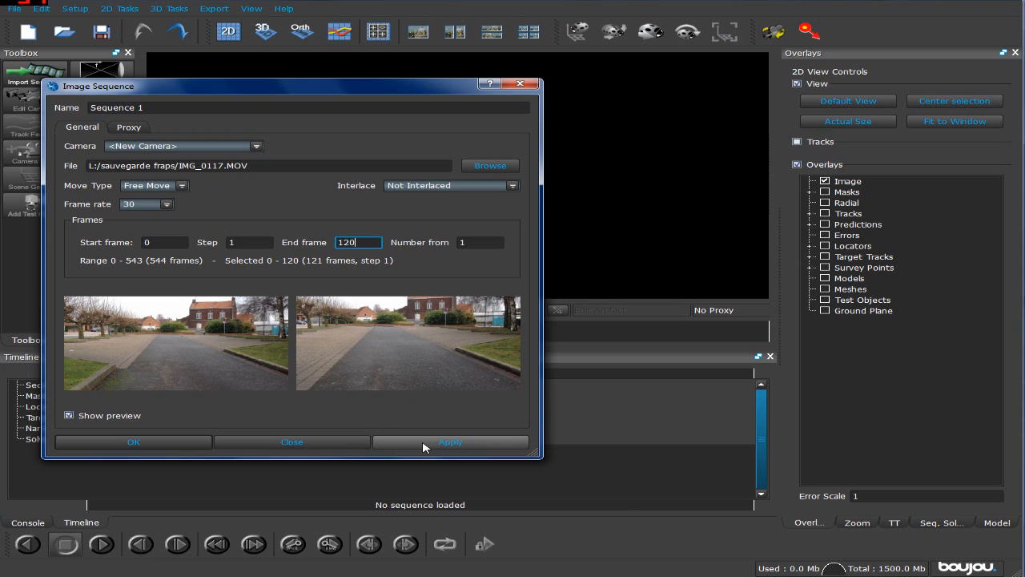
pyautogui.click(422, 445)
pyautogui.click(316, 446)
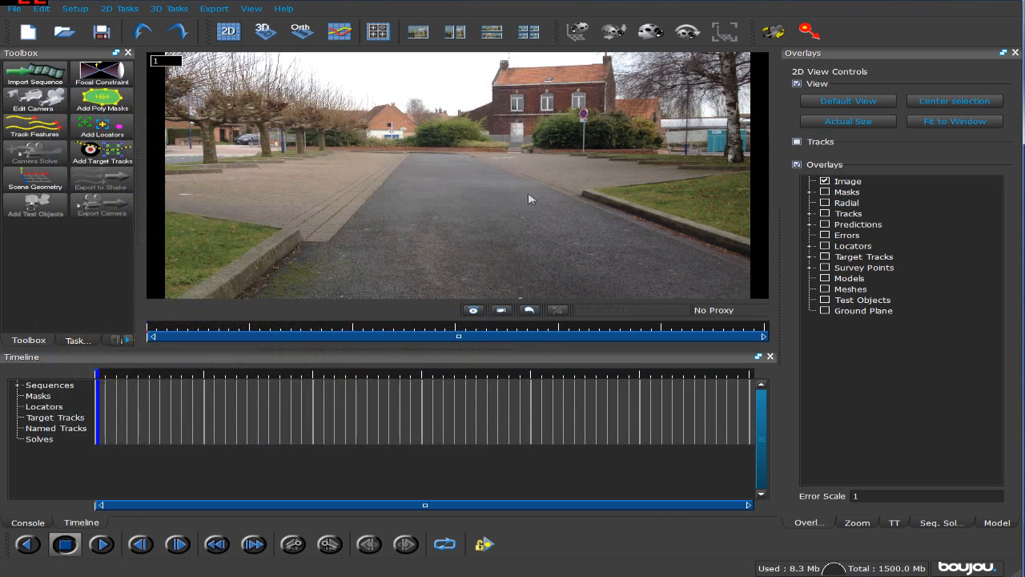
# Reopen the imported sequence's properties to review its settings, leaving them as they are.
pyautogui.click(49, 9)
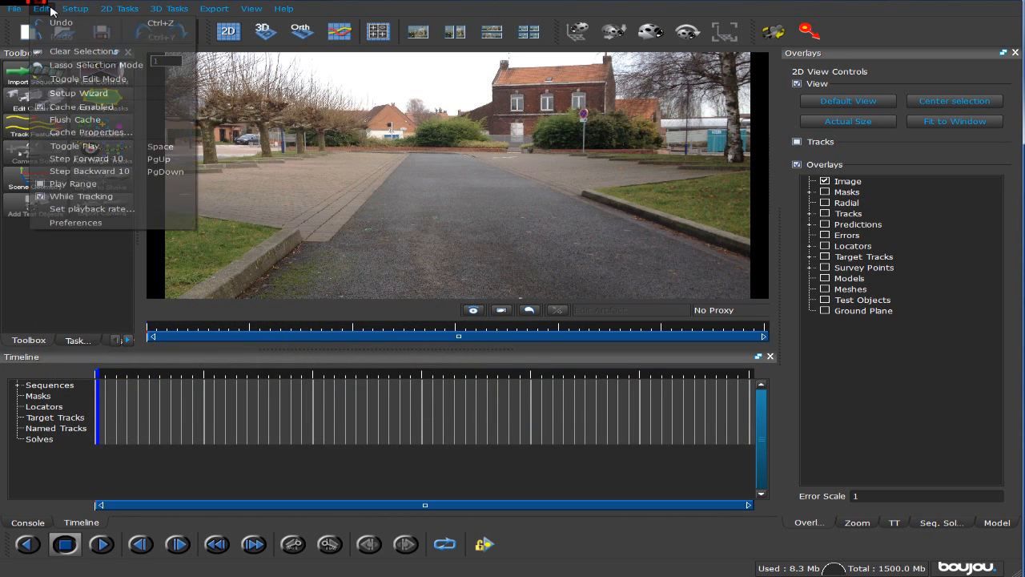
pyautogui.moveTo(69, 10)
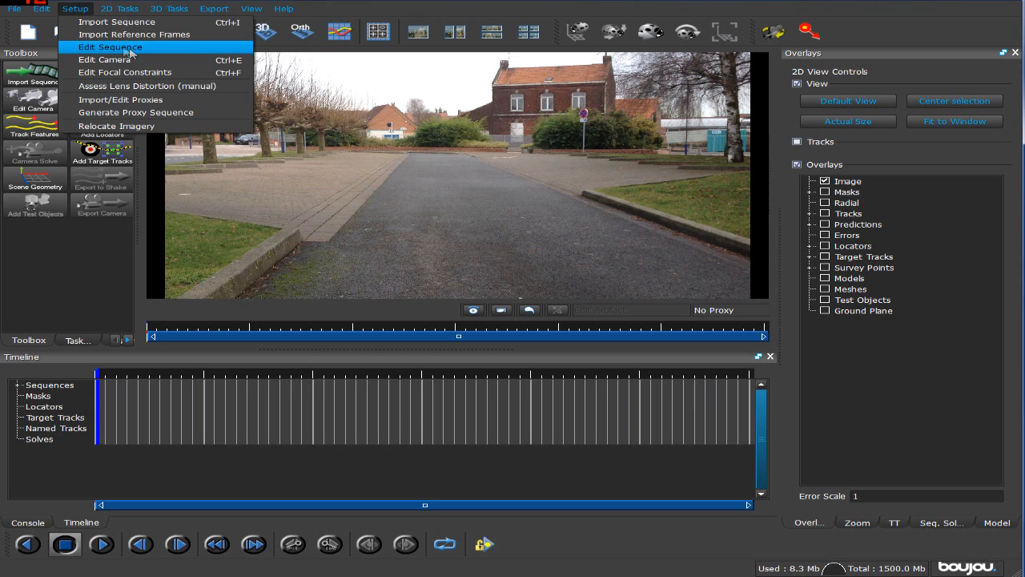
pyautogui.click(96, 34)
pyautogui.click(76, 9)
pyautogui.click(100, 46)
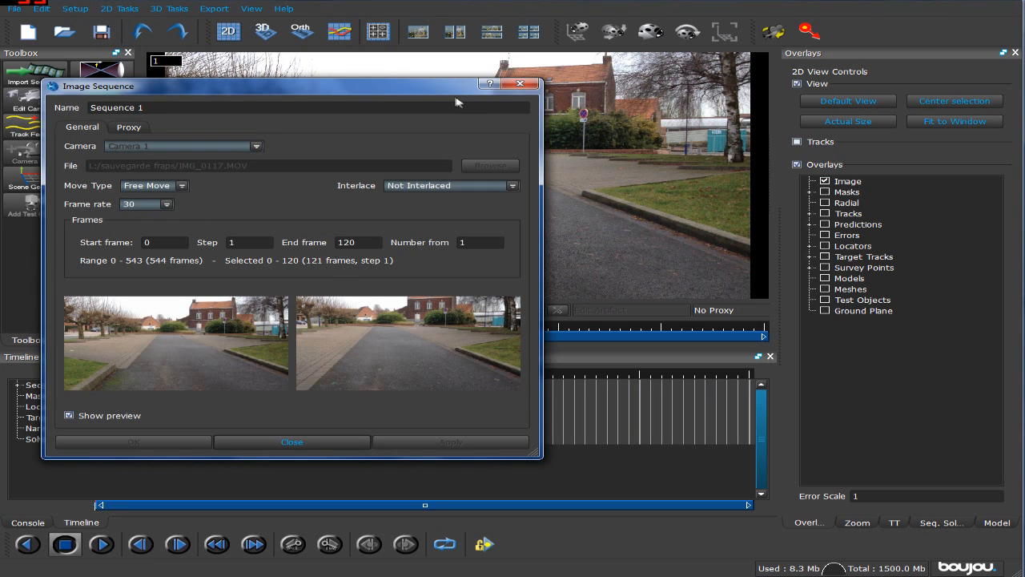
pyautogui.click(520, 83)
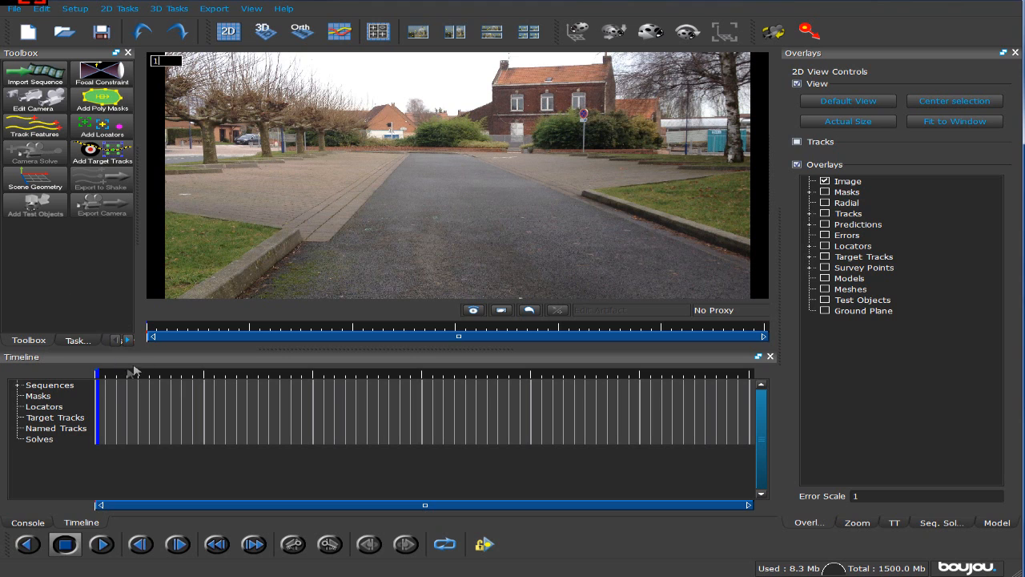
# Play the imported footage to check it, stop playback, and return to frame 1.
pyautogui.click(103, 545)
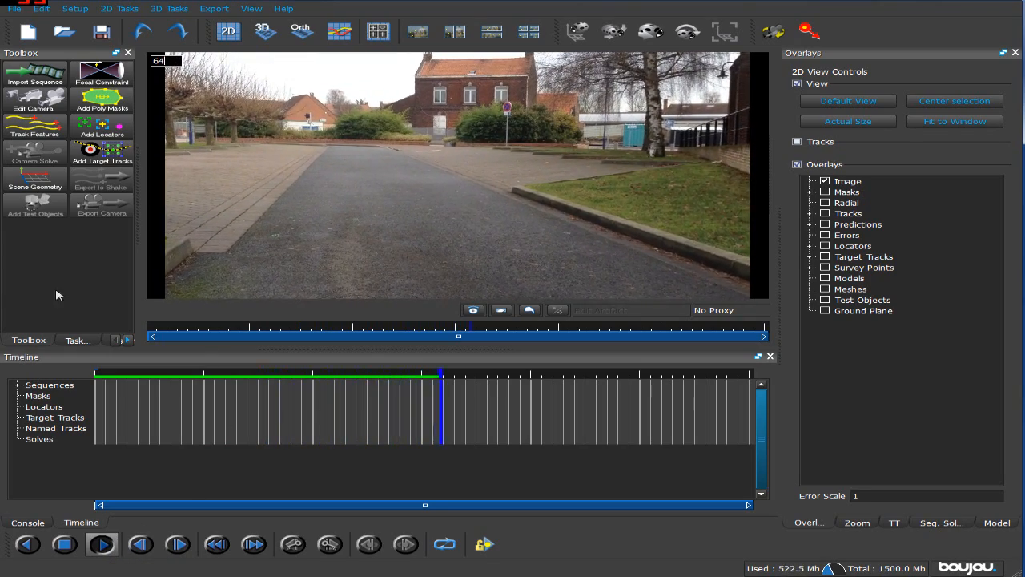
pyautogui.click(66, 545)
pyautogui.click(99, 373)
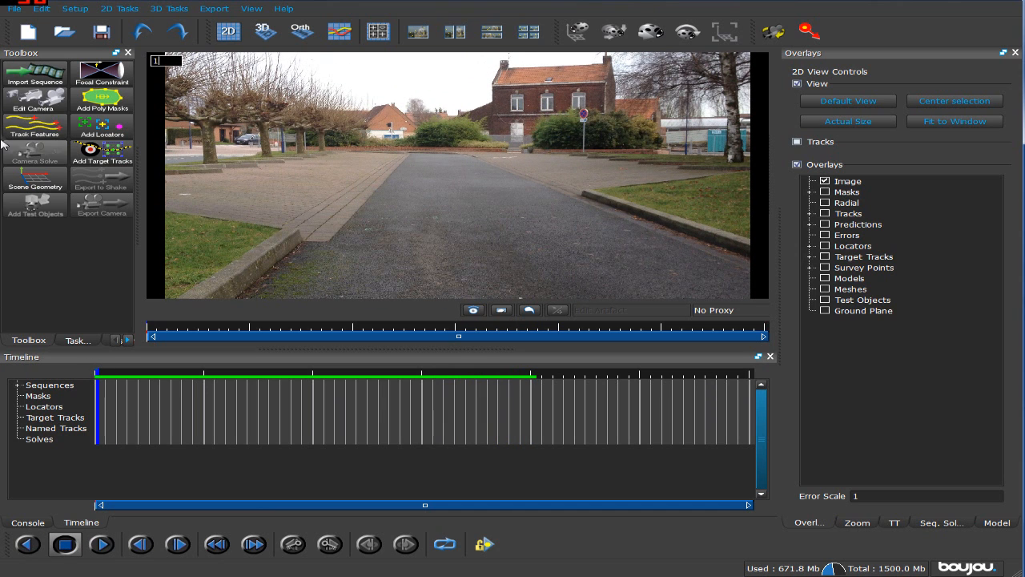
# Track features across all frames of Sequence 1 with the sensitivity raised slightly.
pyautogui.click(36, 125)
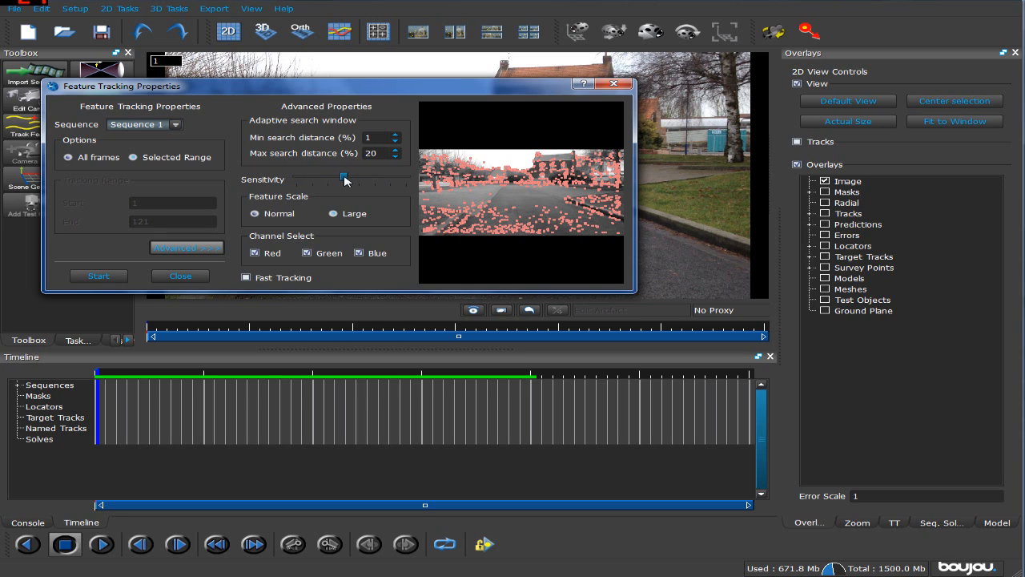
pyautogui.moveTo(347, 178); pyautogui.dragTo(361, 179)
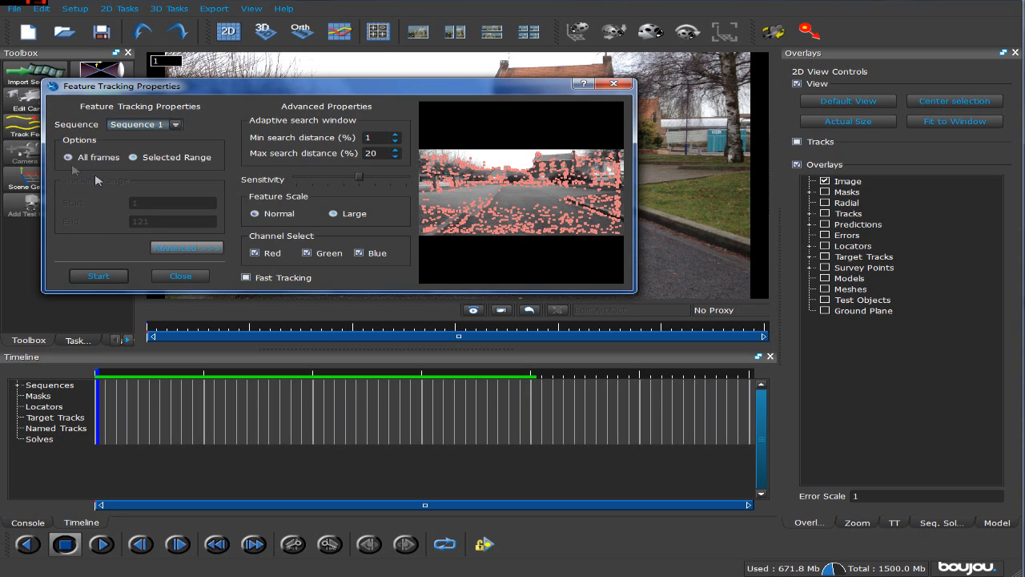
pyautogui.click(99, 275)
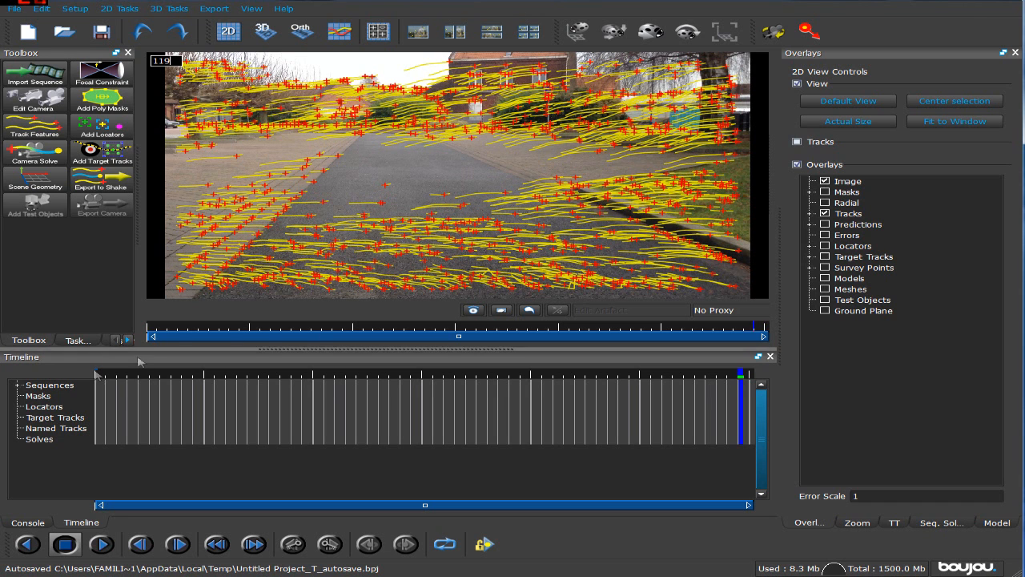
# Go back to frame 1 and run a camera solve on all frames of Sequence 1.
pyautogui.moveTo(121, 378); pyautogui.dragTo(94, 378)
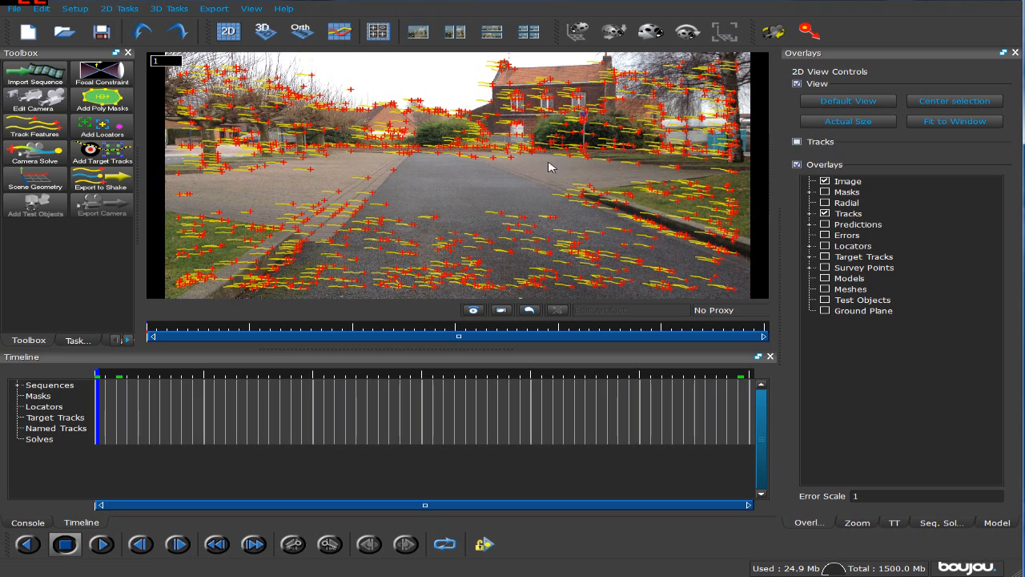
pyautogui.click(32, 152)
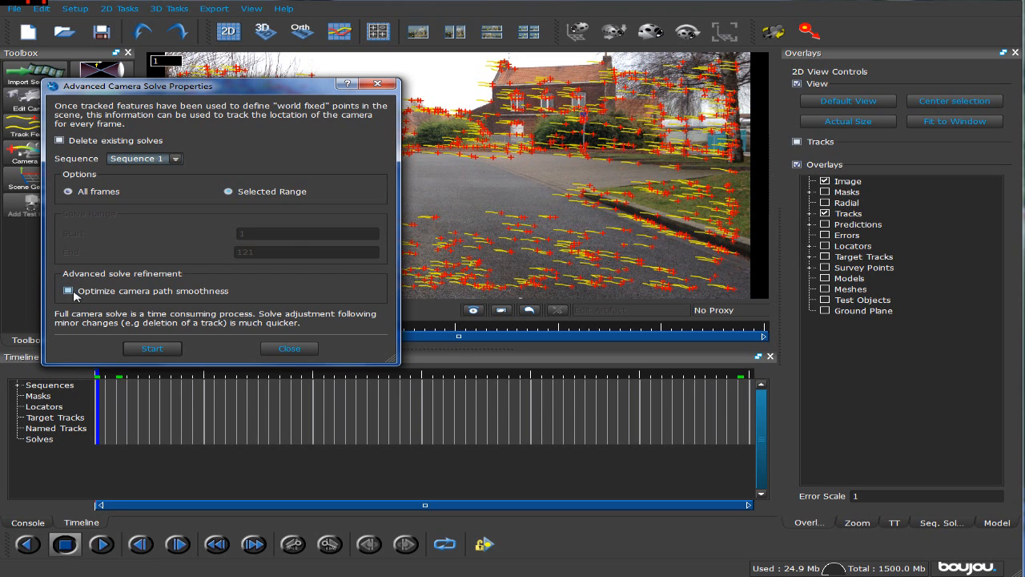
pyautogui.click(152, 347)
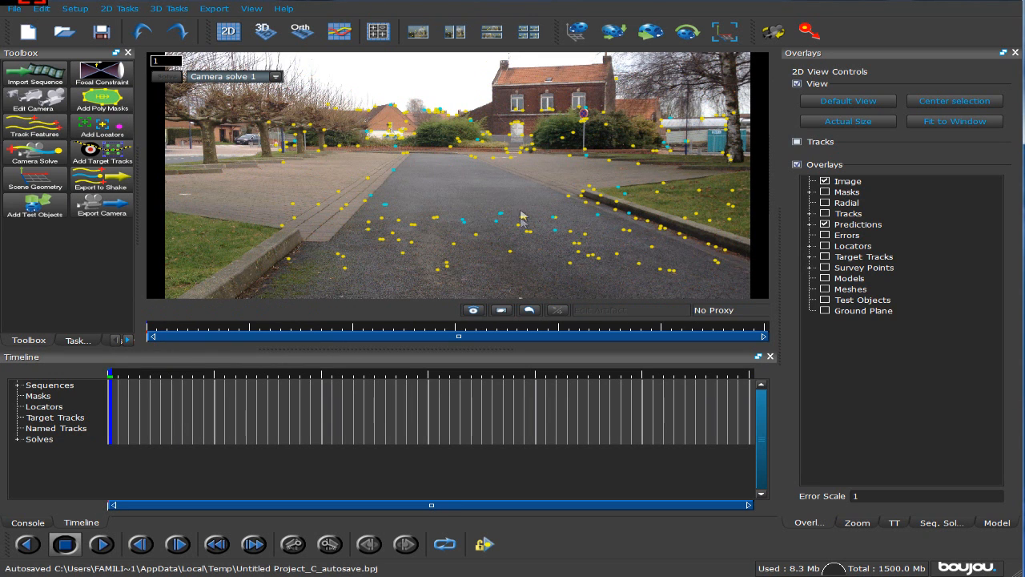
# Scrub through the sequence to check the solved prediction points, return to frame 1, and view the list of camera solves.
pyautogui.moveTo(117, 373); pyautogui.dragTo(632, 374)
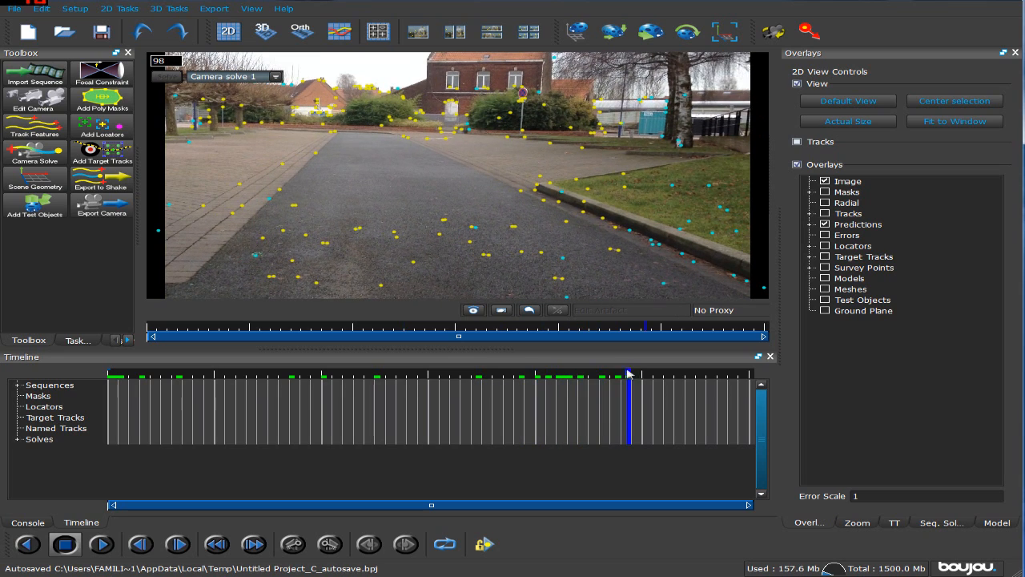
pyautogui.moveTo(570, 375); pyautogui.dragTo(553, 375)
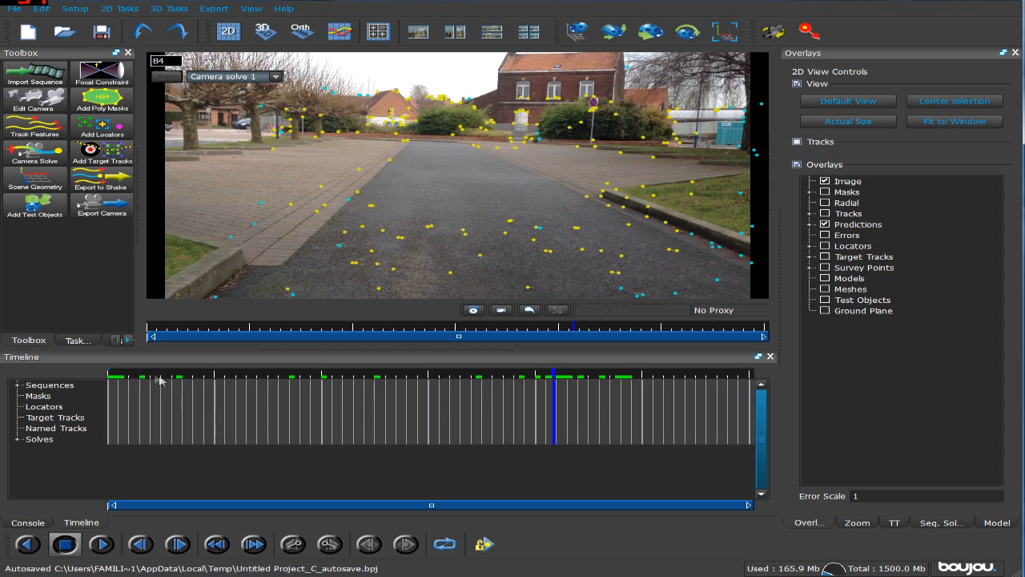
pyautogui.click(108, 375)
pyautogui.click(240, 77)
pyautogui.click(240, 87)
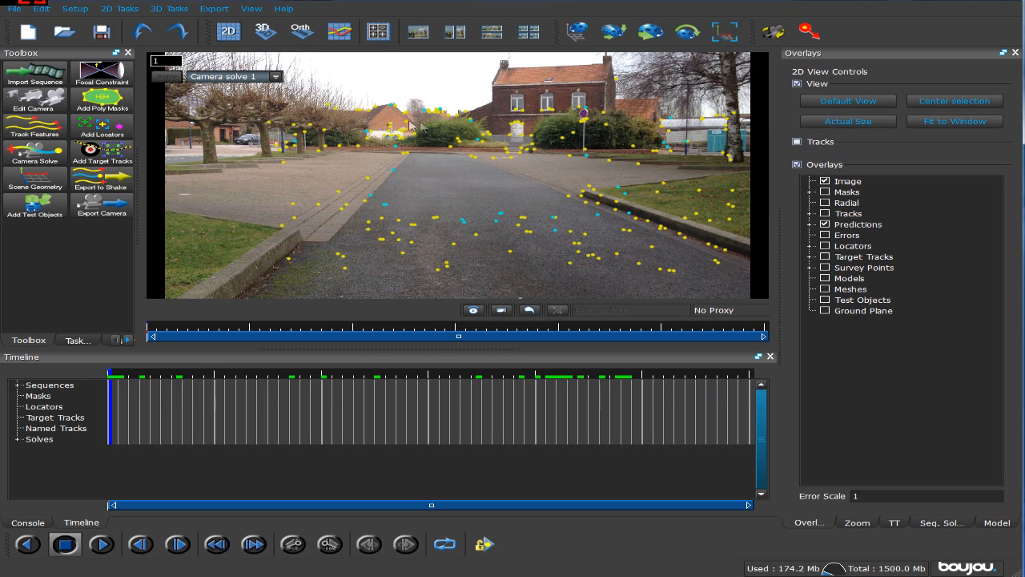
# Add a solid Ladybird test object at 100% opacity, scrub the sequence to check how it holds, and return to frame 1.
pyautogui.click(36, 211)
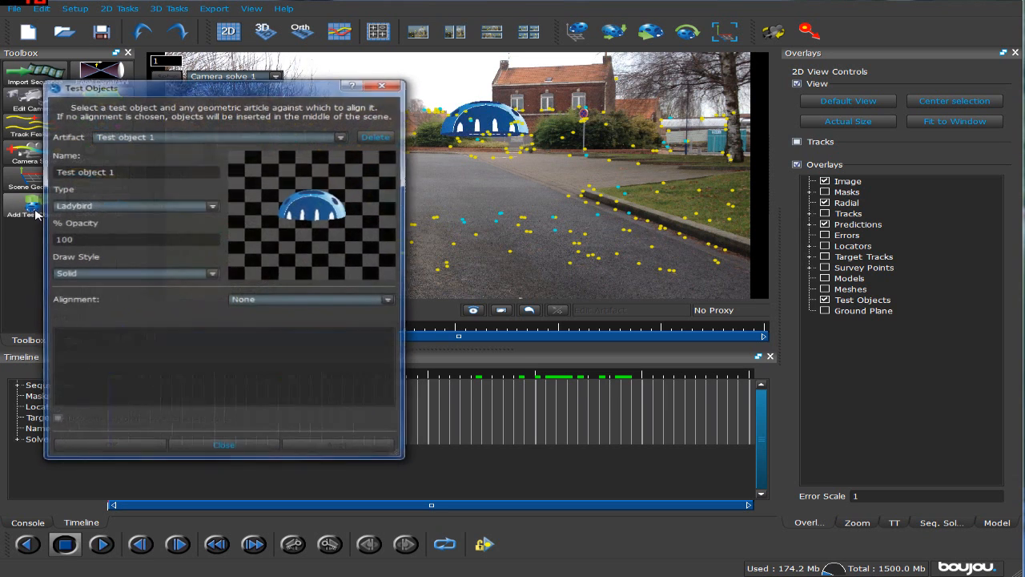
pyautogui.click(213, 448)
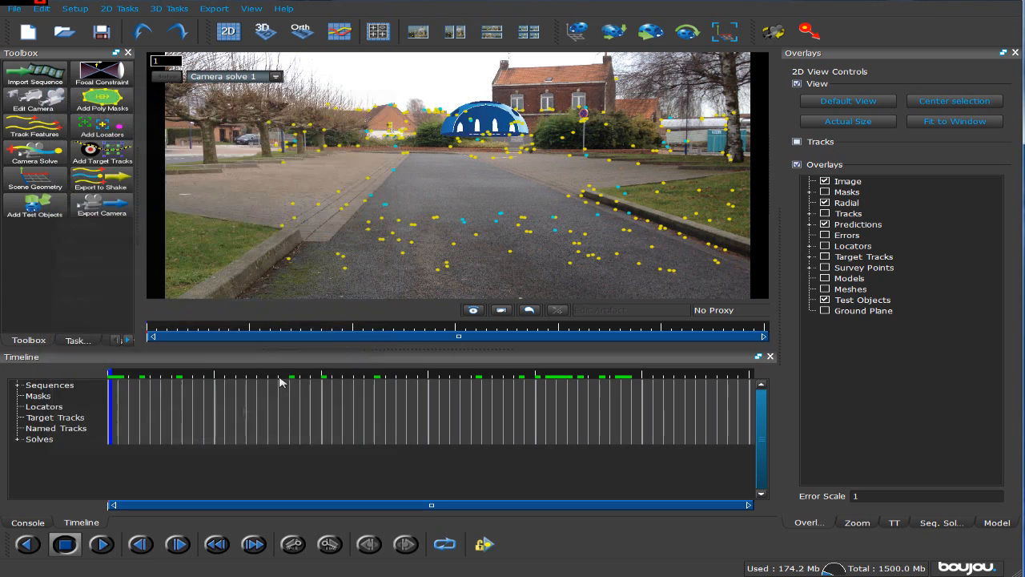
pyautogui.moveTo(115, 374); pyautogui.dragTo(677, 374)
pyautogui.moveTo(564, 375); pyautogui.dragTo(533, 375)
pyautogui.click(111, 375)
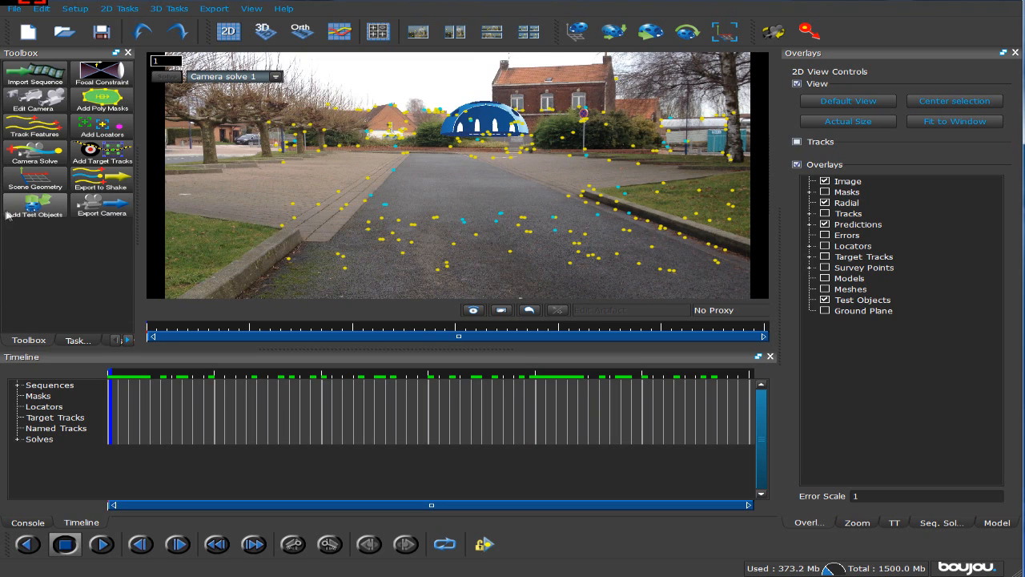
# Delete the Ladybird test object from the scene and close its settings.
pyautogui.click(35, 206)
pyautogui.click(373, 137)
pyautogui.click(341, 136)
pyautogui.click(313, 148)
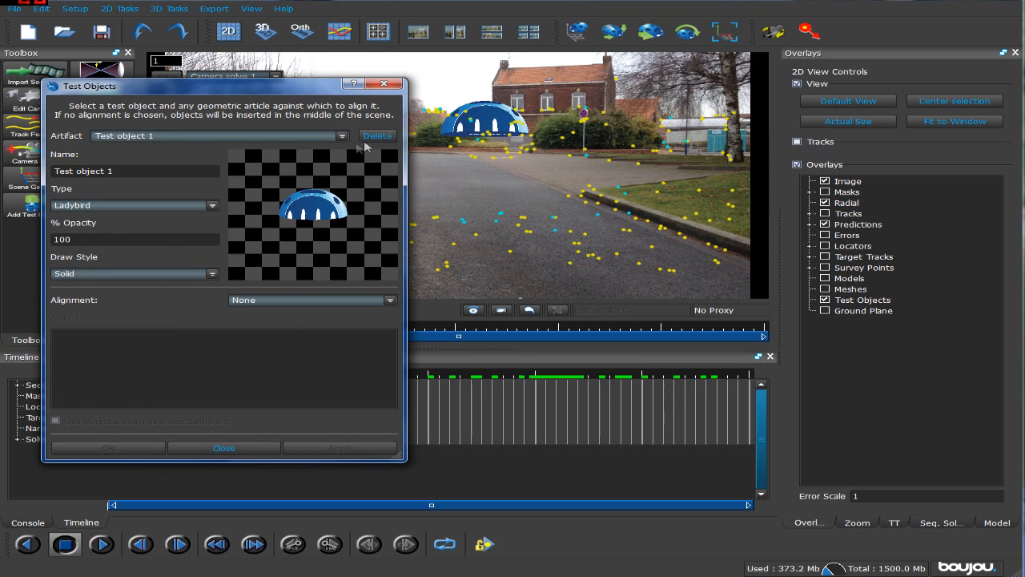
pyautogui.click(385, 84)
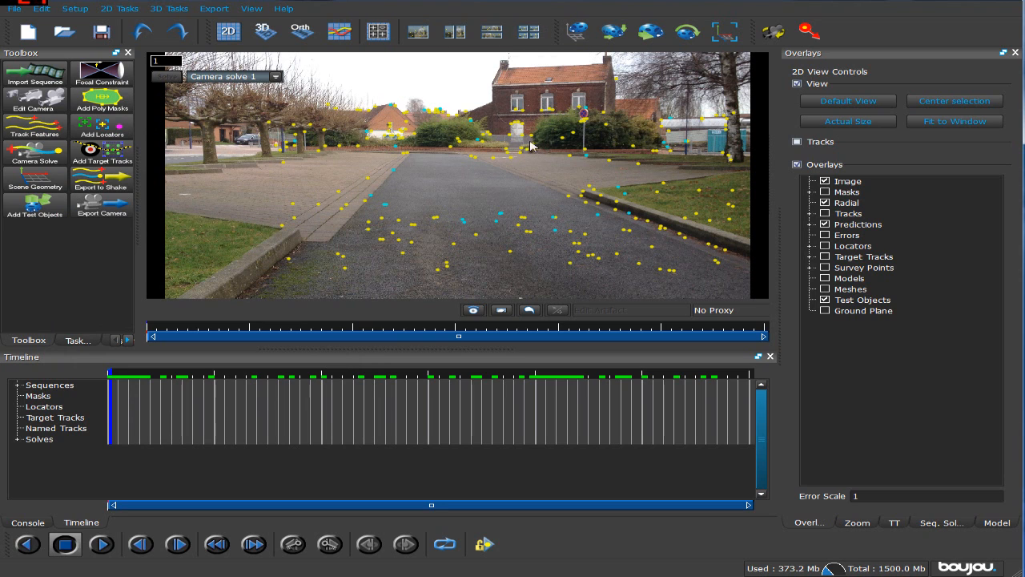
# Add an Origin coordinate frame hint in the scene geometry and connect it to the point at the far end of the right-hand kerb.
pyautogui.click(32, 184)
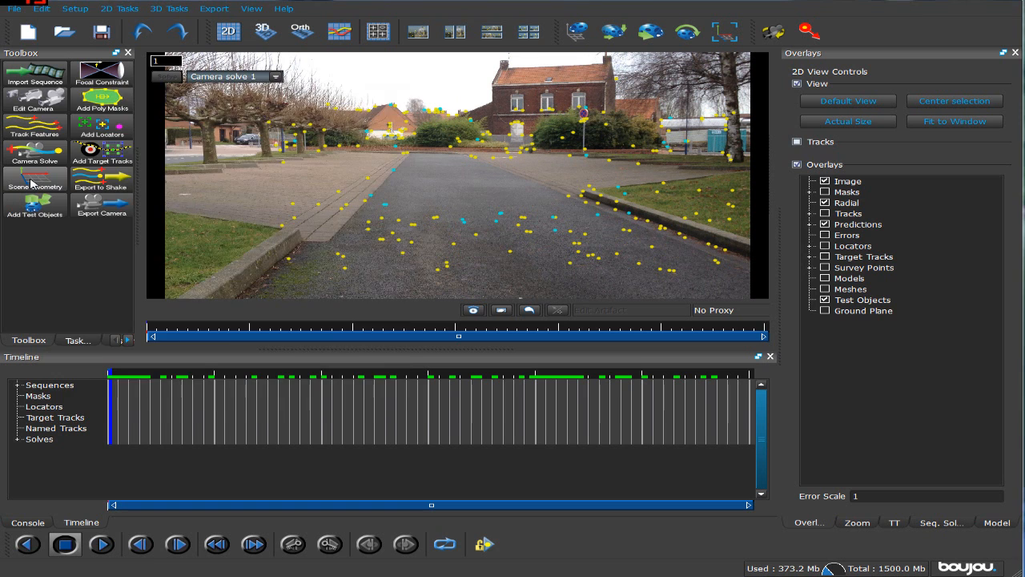
pyautogui.moveTo(228, 93); pyautogui.dragTo(825, 222)
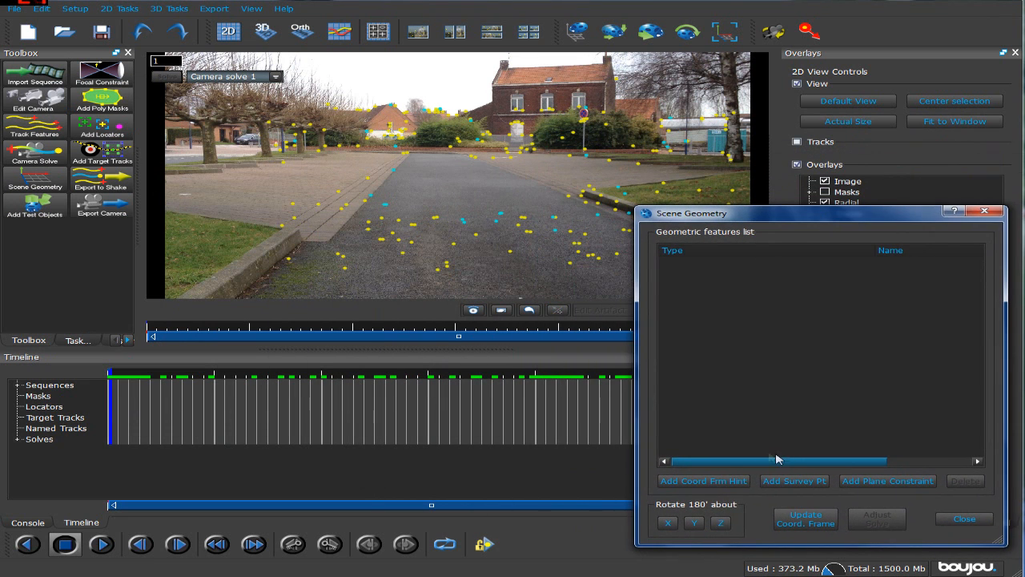
pyautogui.click(680, 485)
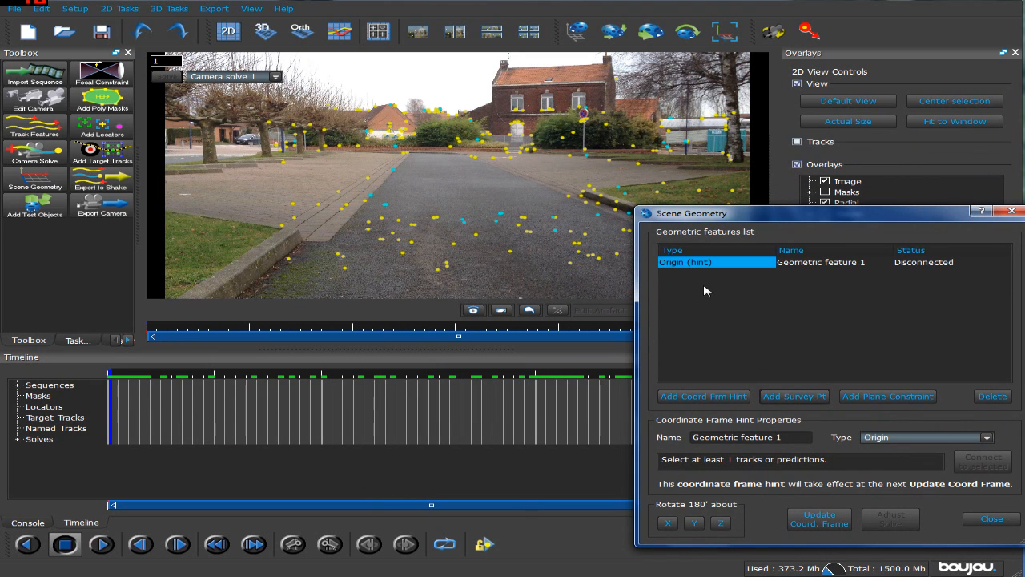
pyautogui.moveTo(719, 216)
pyautogui.mouseDown()
pyautogui.moveTo(767, 230)
pyautogui.moveTo(715, 228)
pyautogui.moveTo(727, 229)
pyautogui.mouseUp()
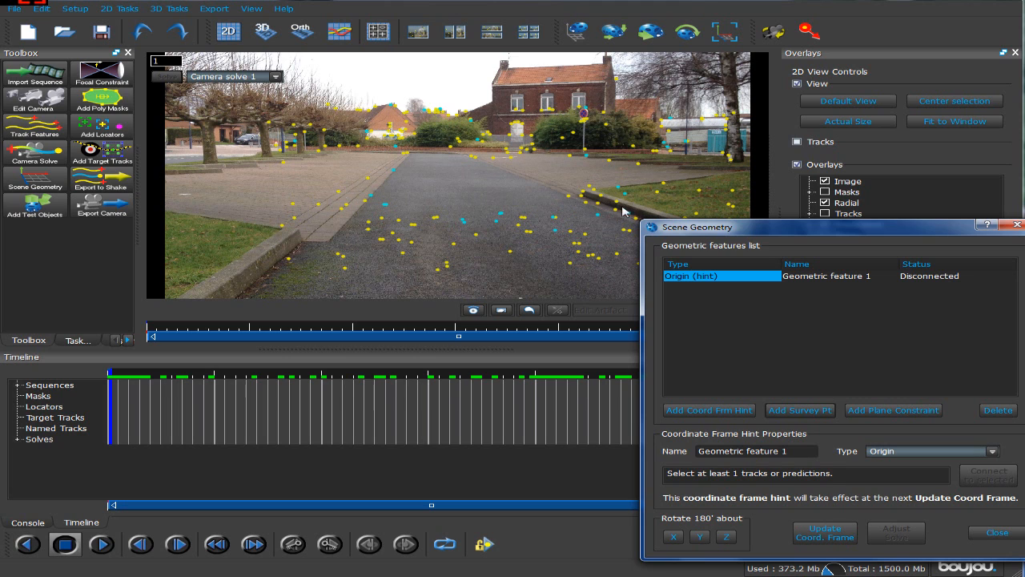
pyautogui.moveTo(703, 229); pyautogui.dragTo(815, 275)
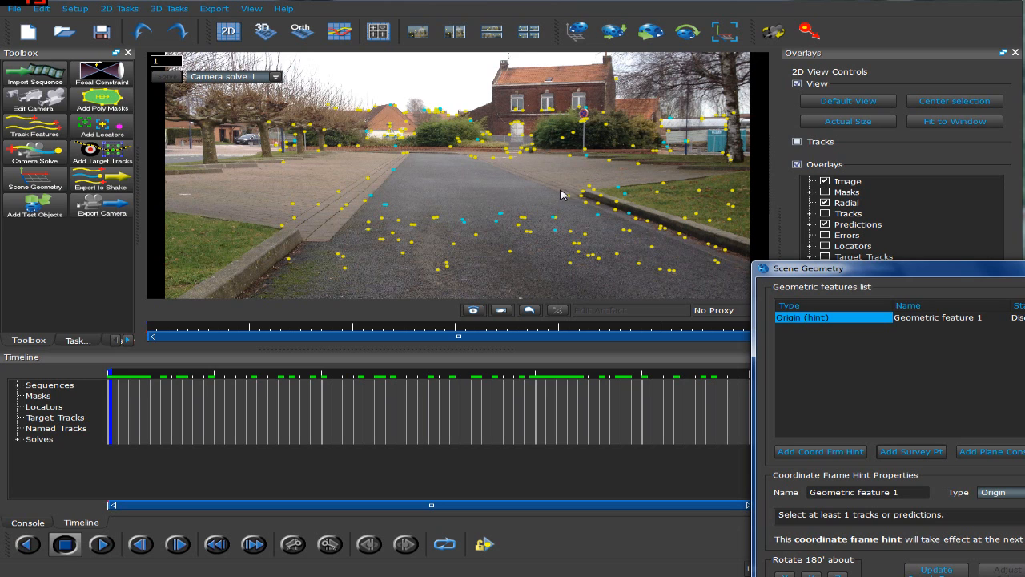
pyautogui.click(585, 195)
pyautogui.moveTo(834, 264); pyautogui.dragTo(602, 166)
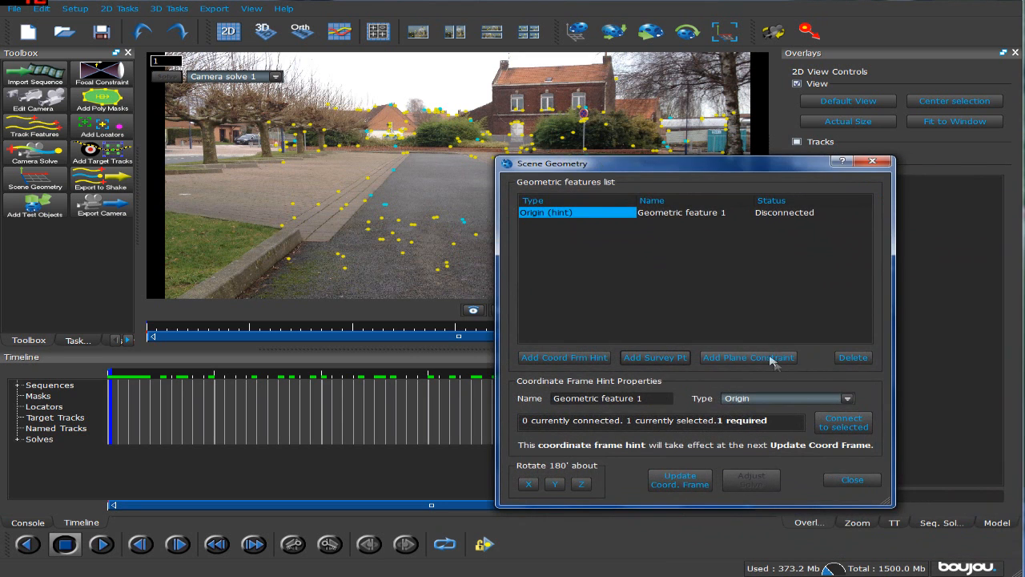
pyautogui.click(845, 427)
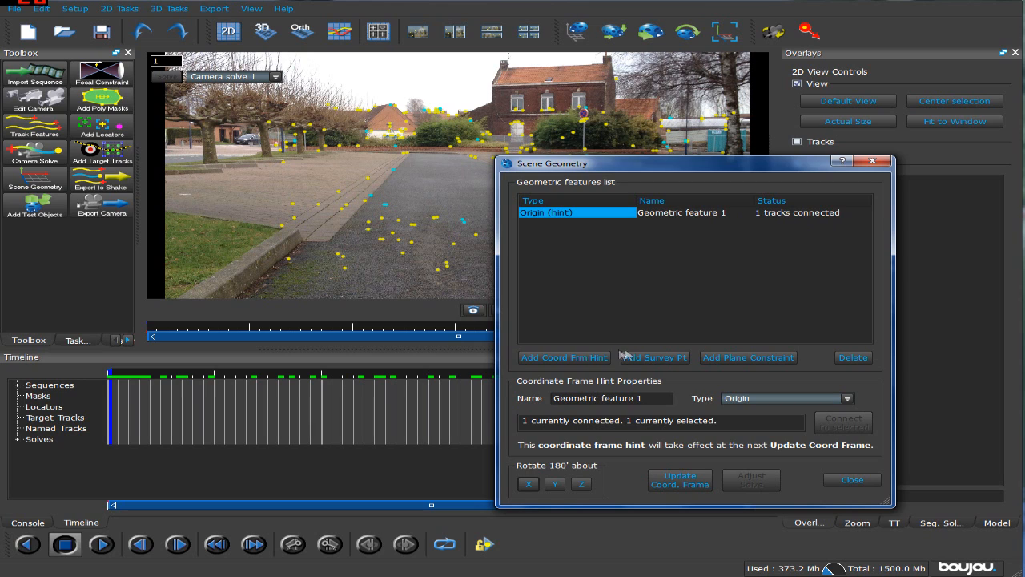
# Add an x-axis coordinate frame hint and connect it to two points along the left edge of the road.
pyautogui.click(560, 358)
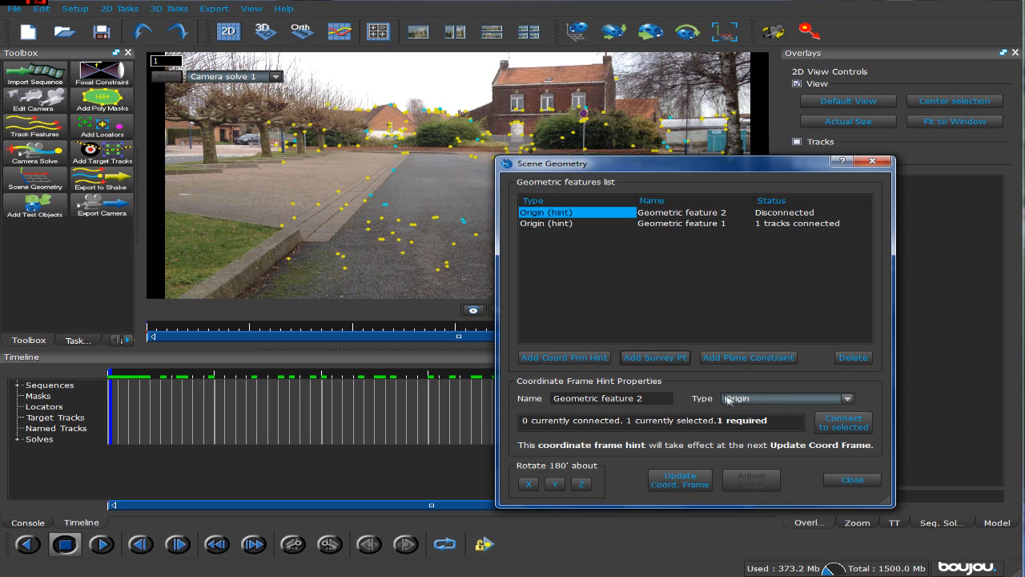
pyautogui.click(764, 400)
pyautogui.click(765, 419)
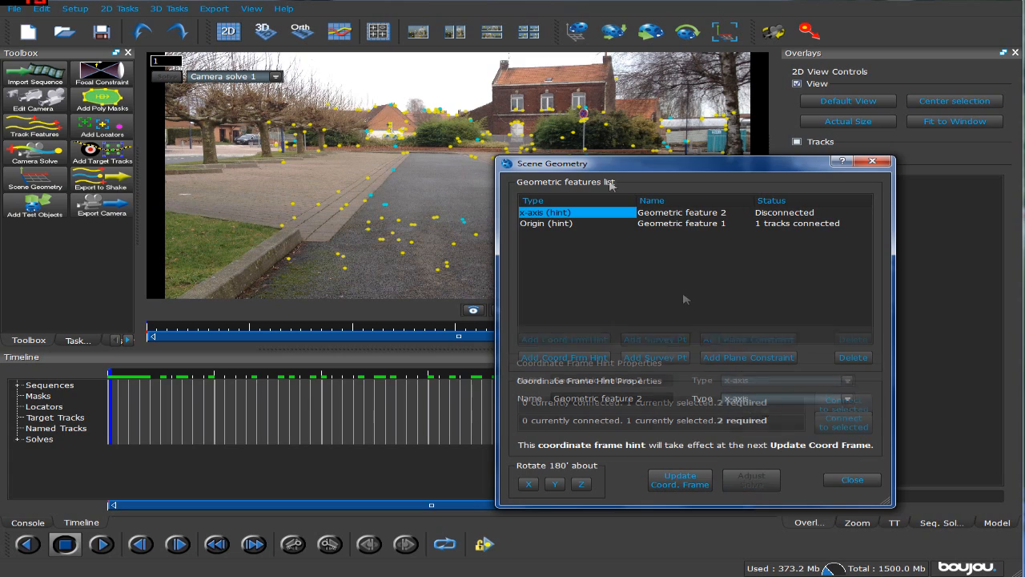
pyautogui.moveTo(593, 164); pyautogui.dragTo(715, 194)
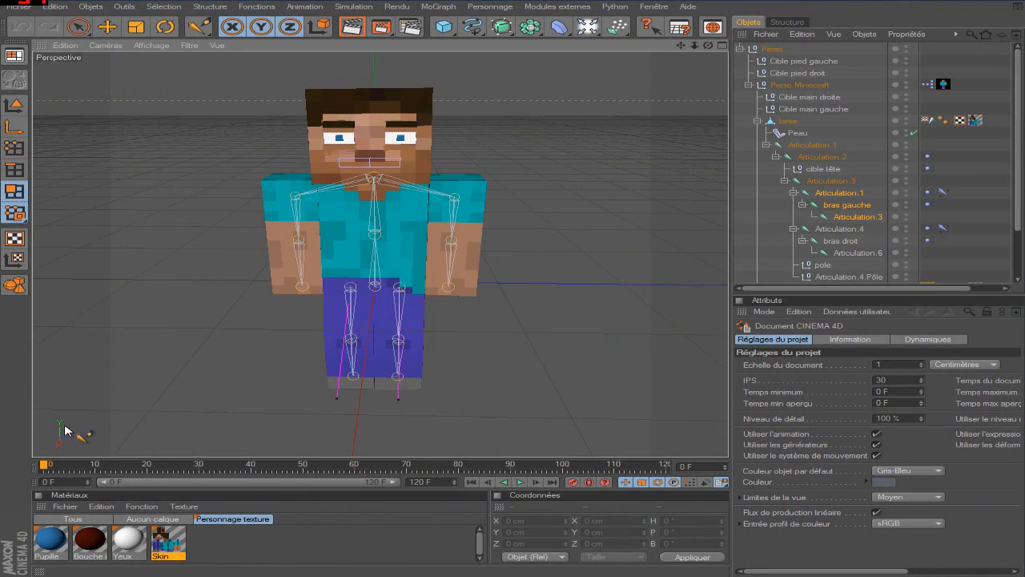
pyautogui.moveTo(708, 46); pyautogui.dragTo(731, 64)
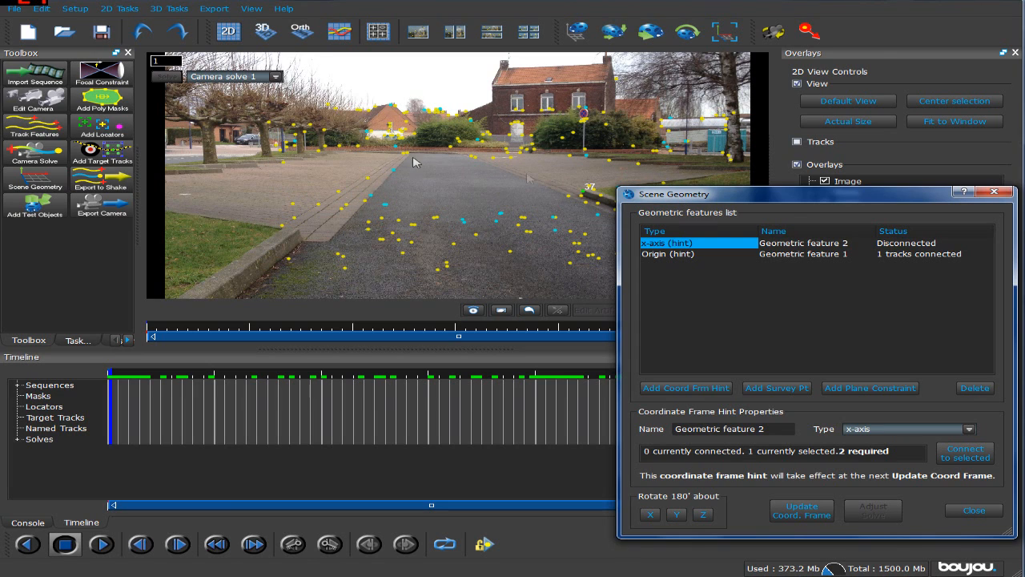
pyautogui.click(366, 201)
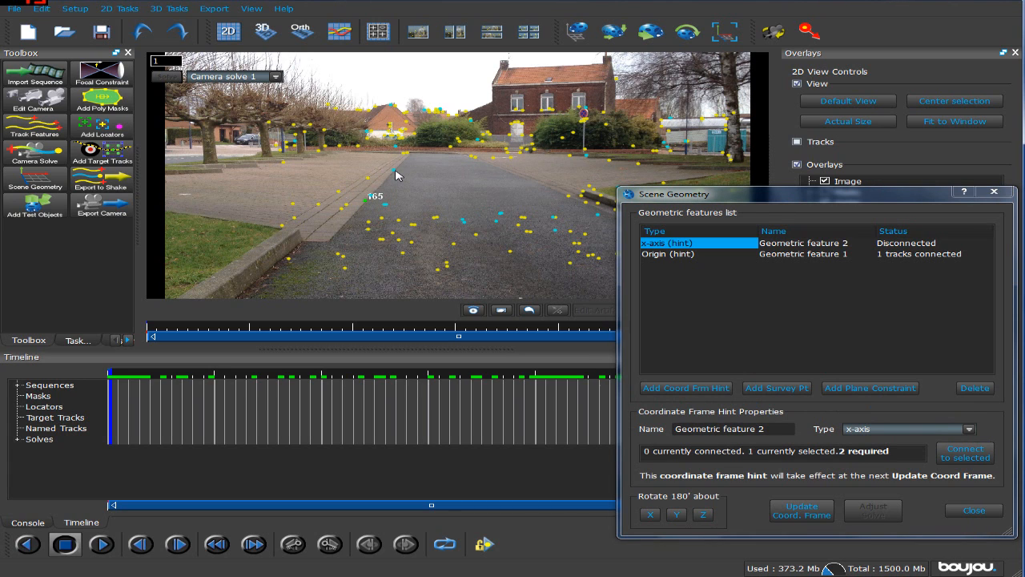
pyautogui.keyDown('ctrl'); pyautogui.click(366, 200); pyautogui.keyUp('ctrl')
pyautogui.keyDown('ctrl'); pyautogui.click(371, 199); pyautogui.keyUp('ctrl')
pyautogui.click(965, 453)
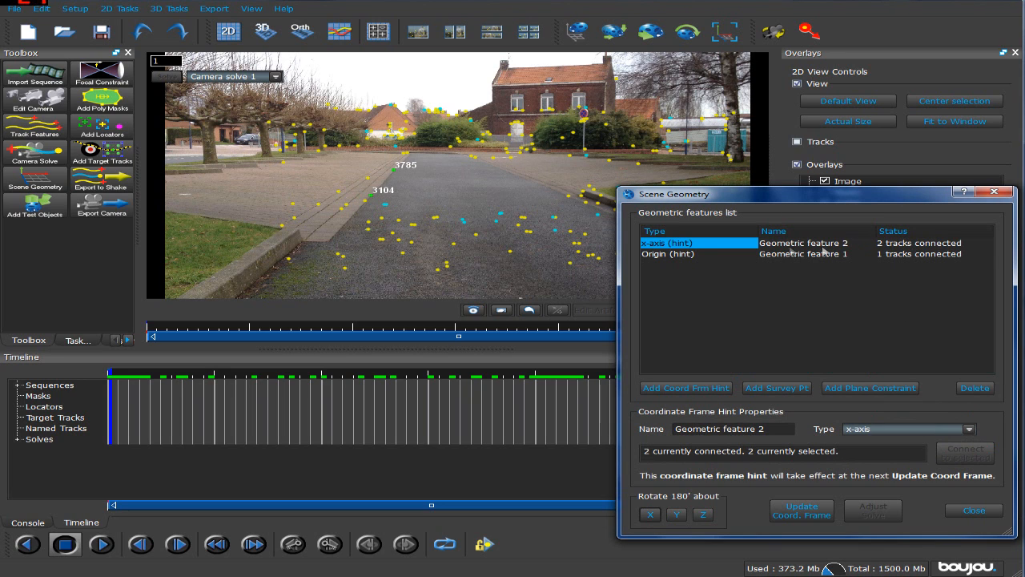
# Add a z-axis coordinate frame hint and connect it to two far ground points on opposite sides of the road, 893 and 905.
pyautogui.click(708, 390)
pyautogui.click(898, 429)
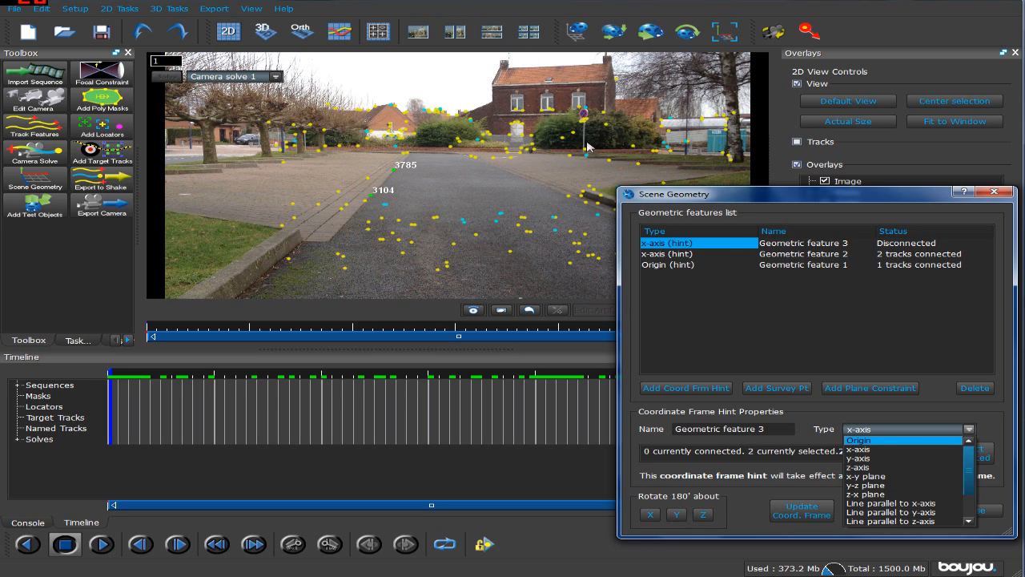
pyautogui.click(858, 467)
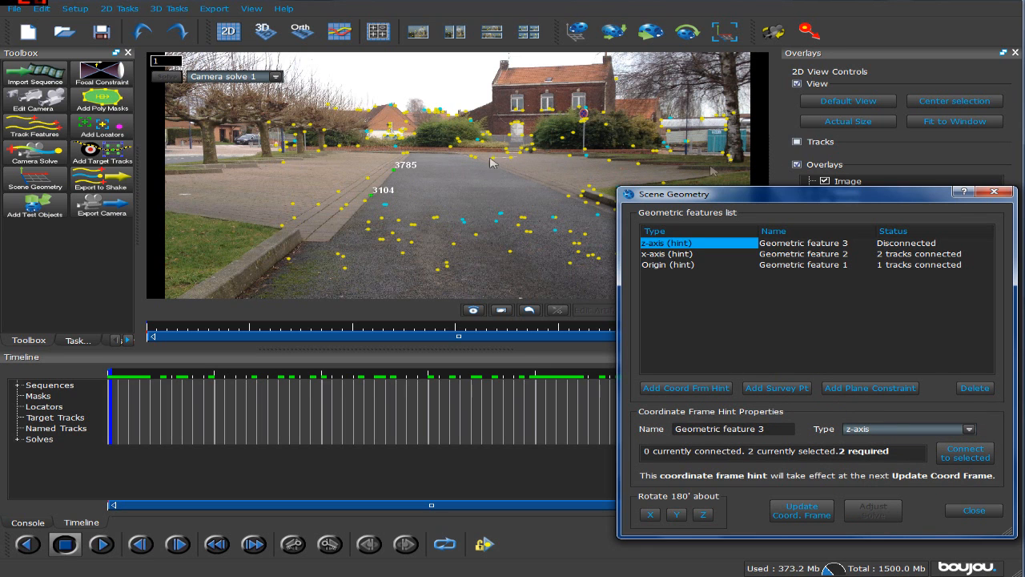
pyautogui.moveTo(672, 197); pyautogui.dragTo(579, 342)
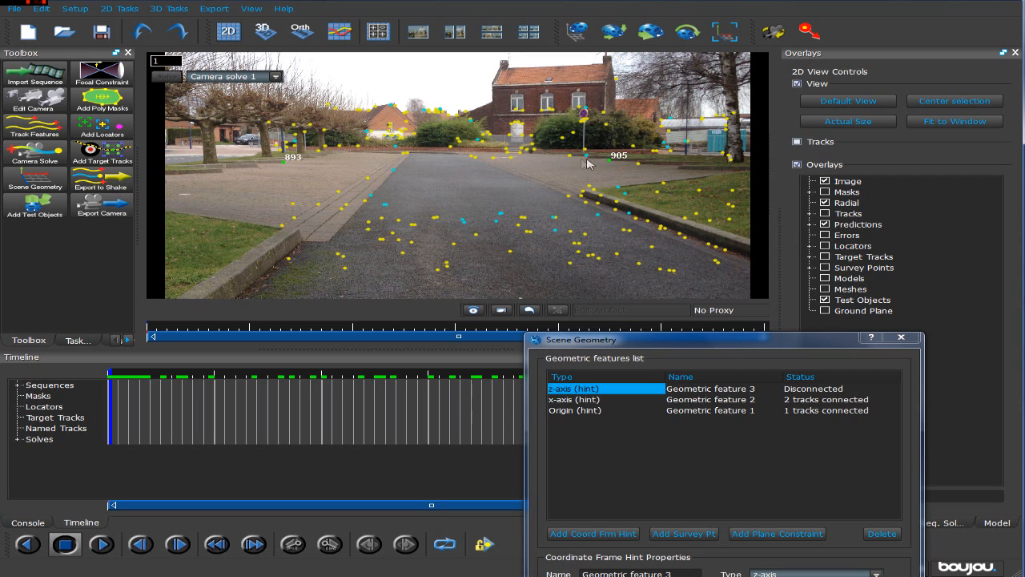
pyautogui.moveTo(704, 343); pyautogui.dragTo(703, 205)
pyautogui.click(871, 460)
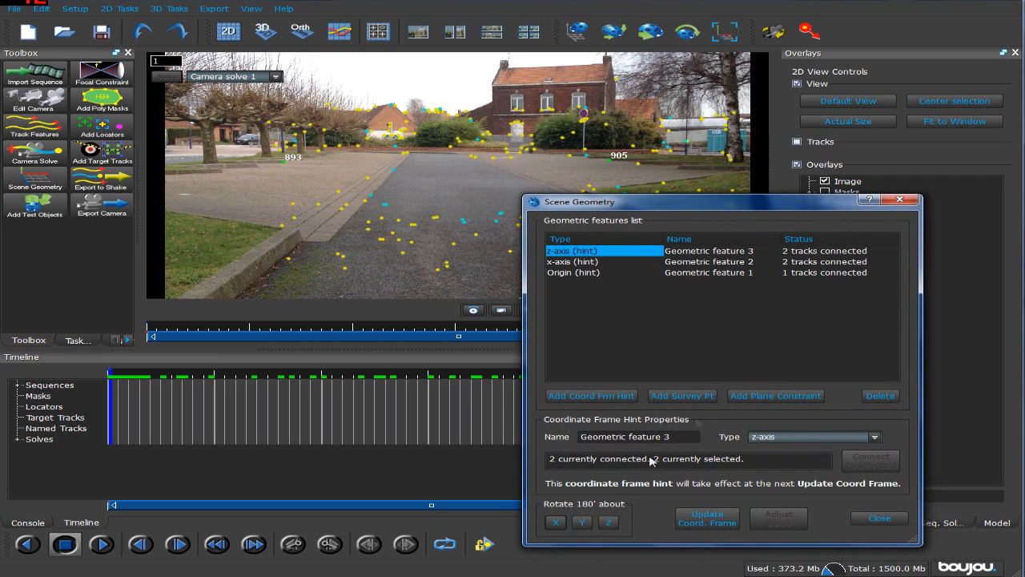
# Update the coordinate frame with the origin, x-axis and z-axis hints, and close the scene geometry settings.
pyautogui.click(704, 519)
pyautogui.click(591, 263)
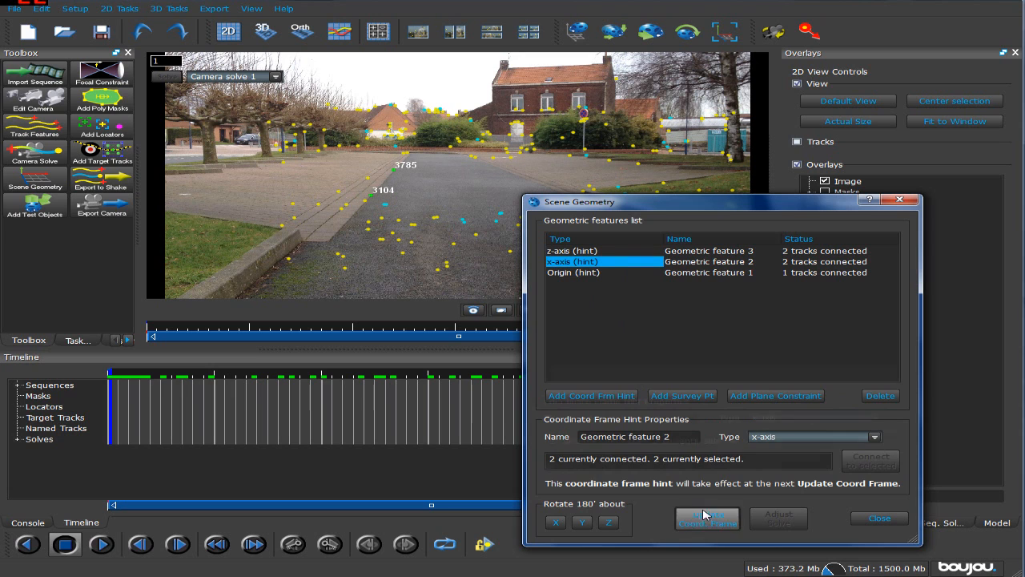
pyautogui.click(553, 274)
pyautogui.click(691, 515)
pyautogui.click(880, 520)
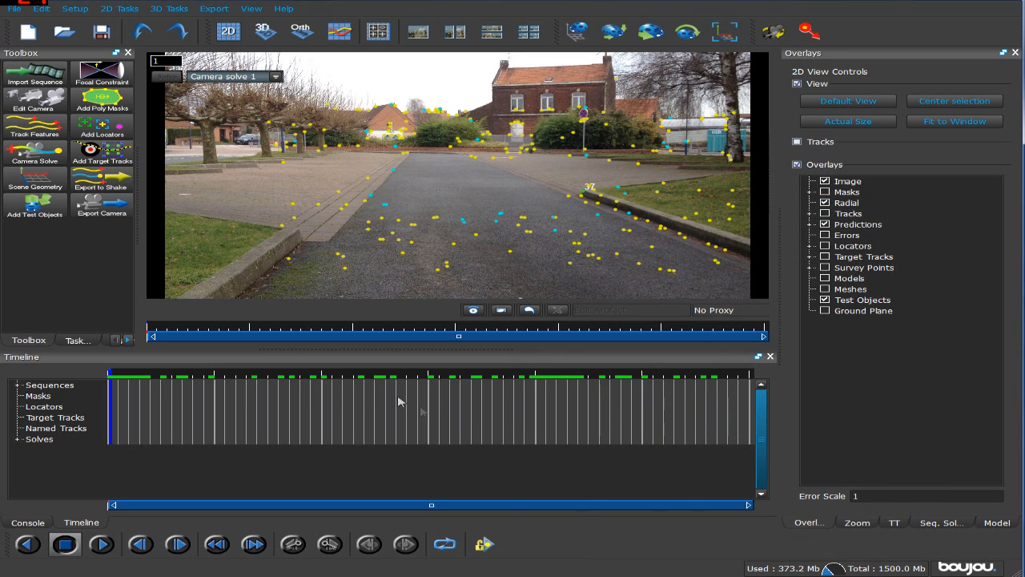
# Add a solid Ladybird test object at 100% opacity, scrub the sequence to check its alignment, and return to frame 1.
pyautogui.click(29, 209)
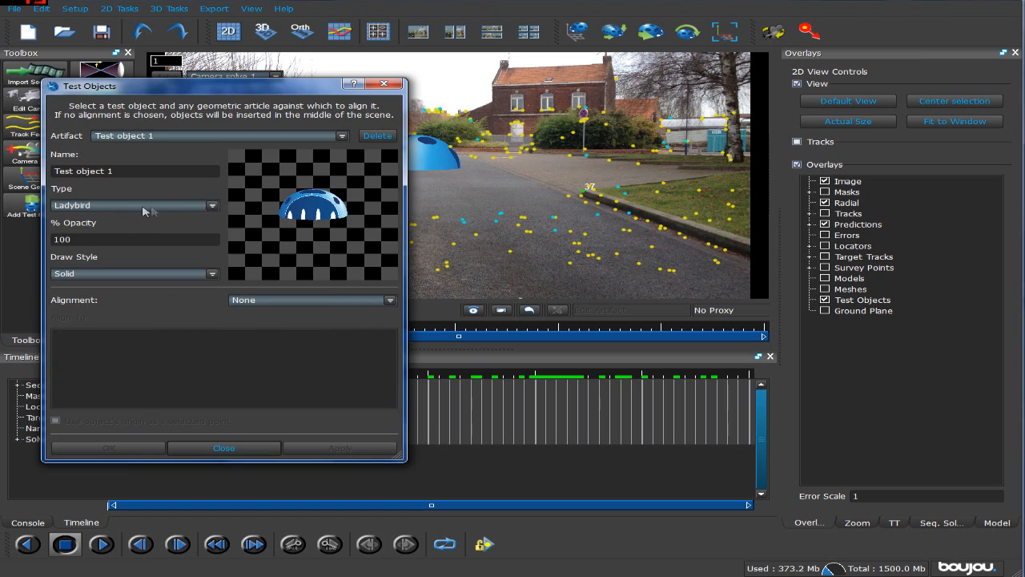
pyautogui.click(232, 447)
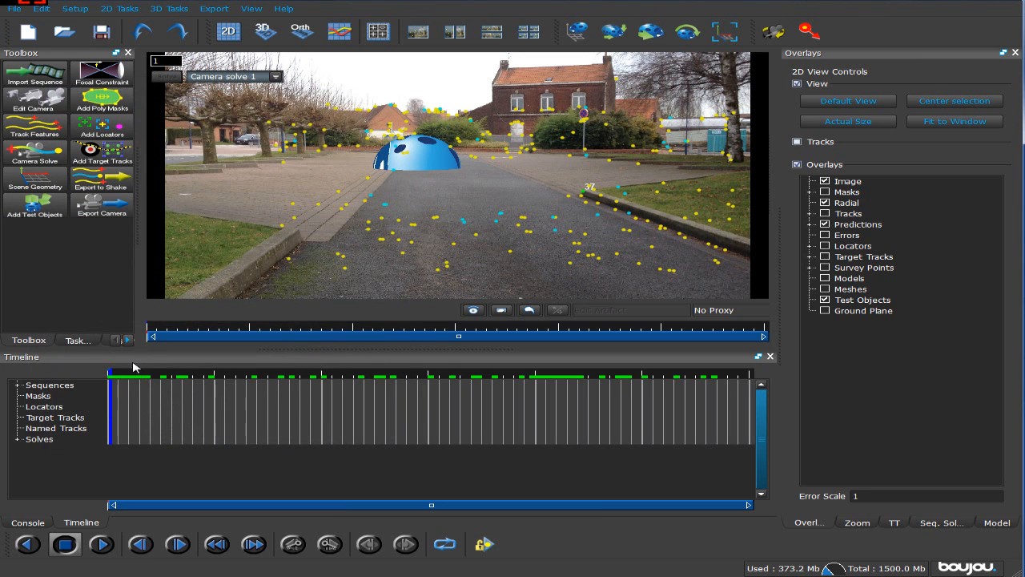
pyautogui.moveTo(125, 376); pyautogui.dragTo(448, 369)
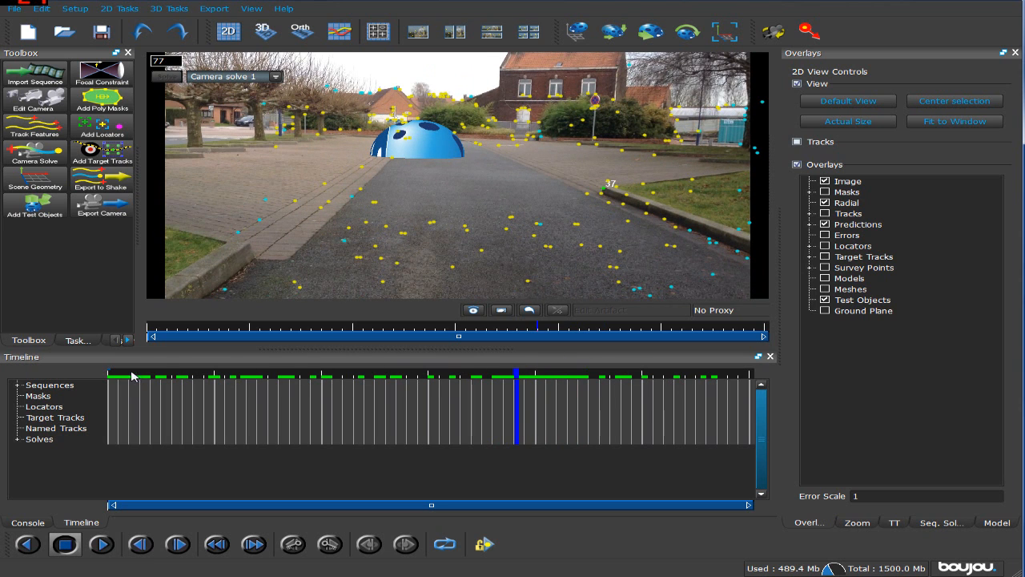
pyautogui.moveTo(132, 376); pyautogui.dragTo(110, 376)
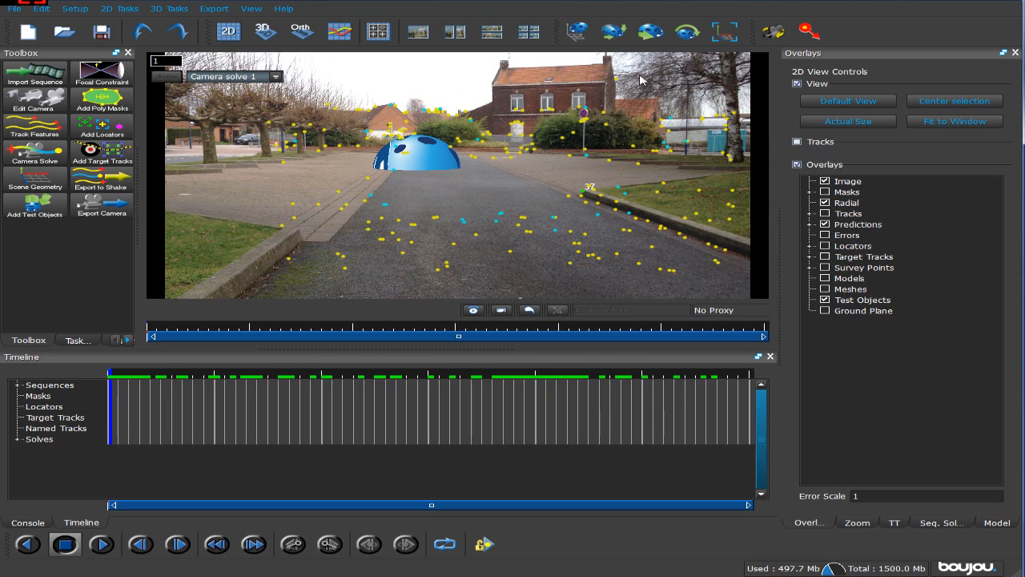
# Delete both Ladybird test objects from the scene and close the test object settings.
pyautogui.click(34, 206)
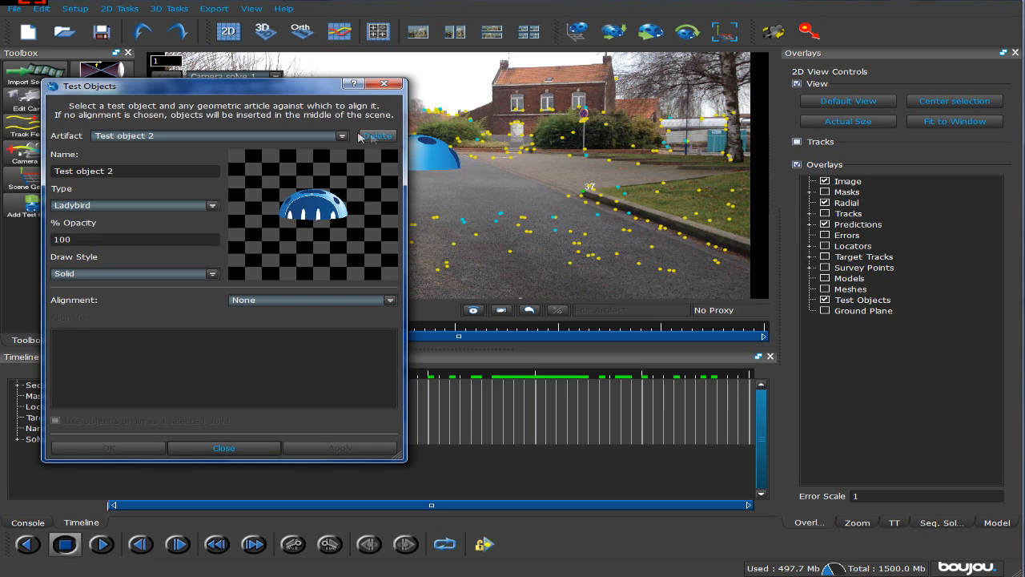
pyautogui.click(343, 137)
pyautogui.click(317, 160)
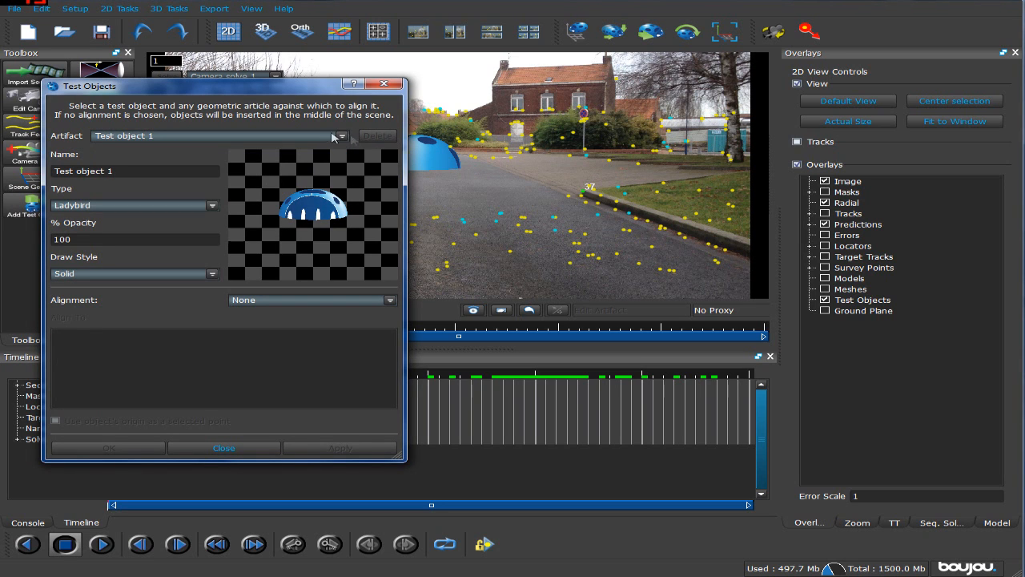
pyautogui.click(336, 137)
pyautogui.click(319, 148)
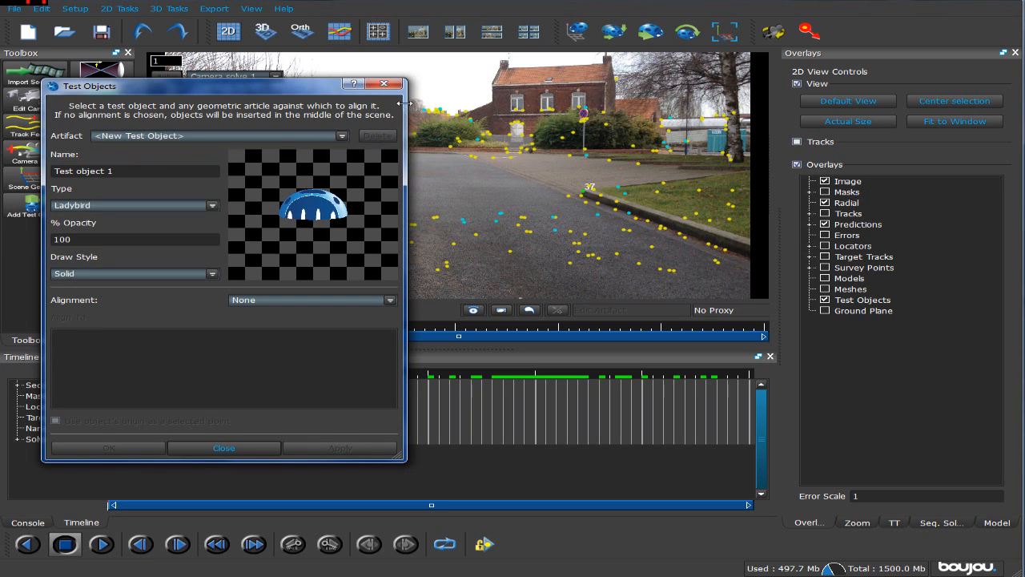
pyautogui.click(385, 83)
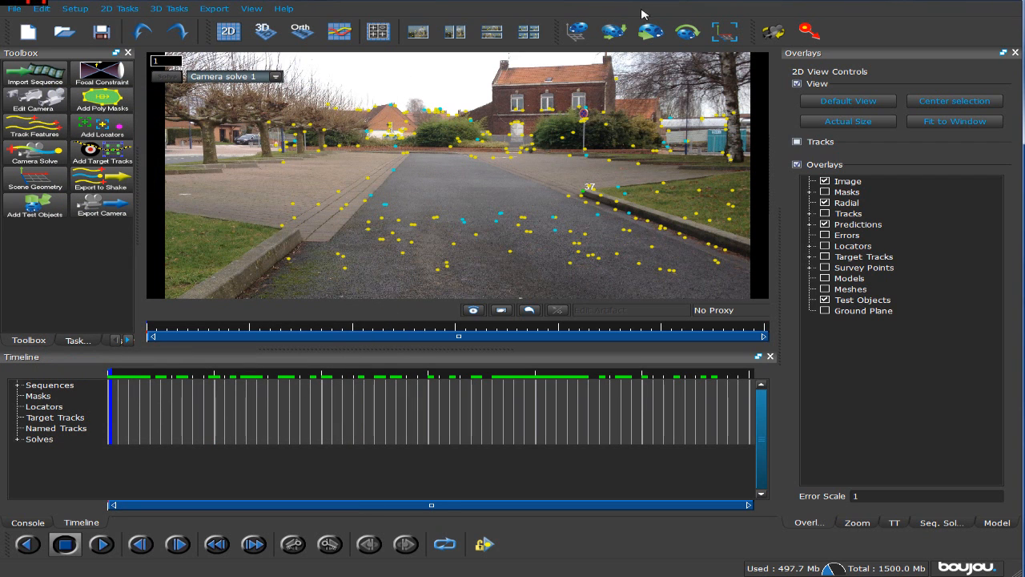
# Save the project as boujou in the motion tracking folder on the desktop.
pyautogui.click(26, 9)
pyautogui.click(40, 77)
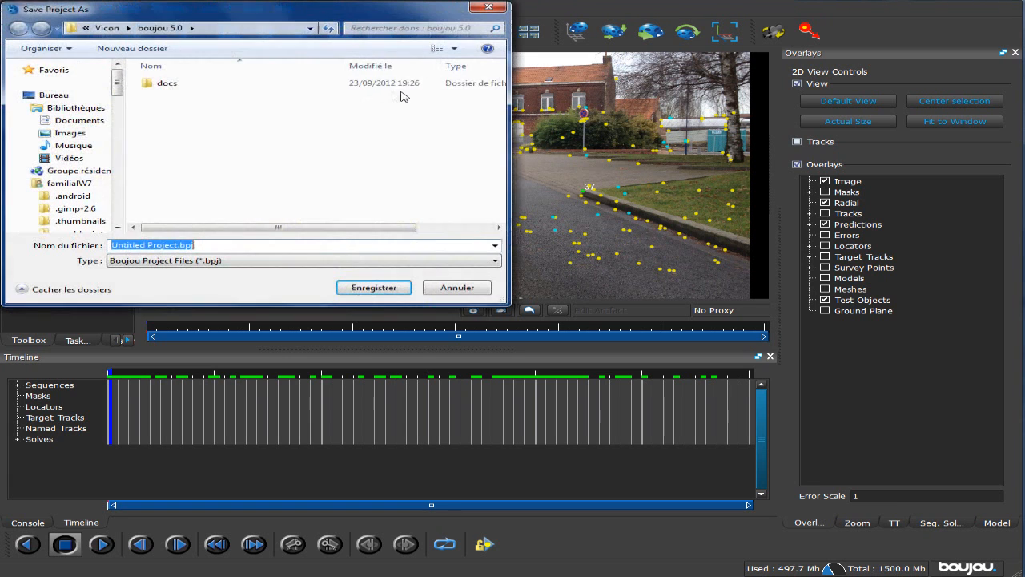
pyautogui.click(54, 95)
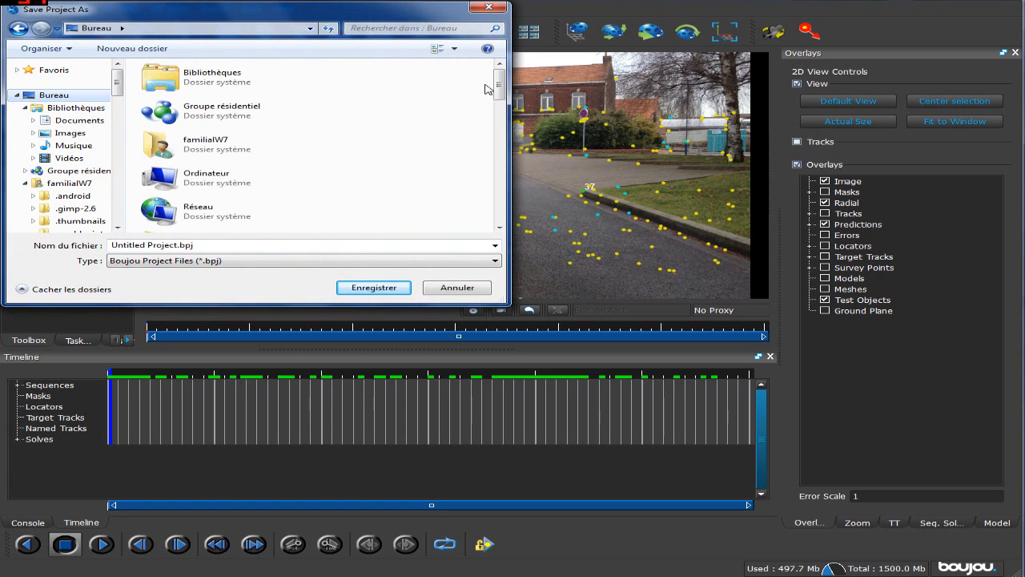
pyautogui.moveTo(498, 86); pyautogui.dragTo(498, 210)
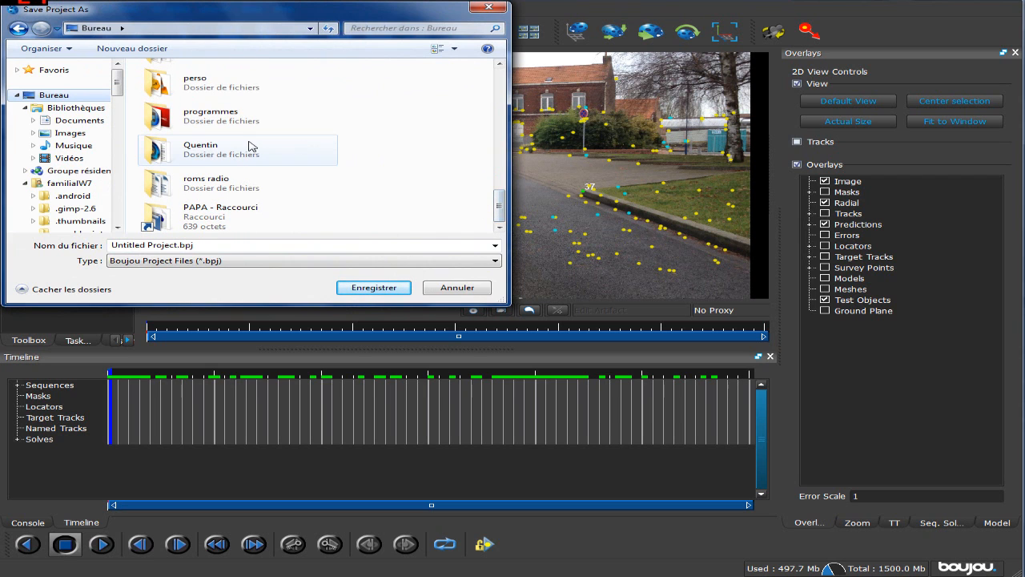
pyautogui.moveTo(500, 206); pyautogui.dragTo(500, 168)
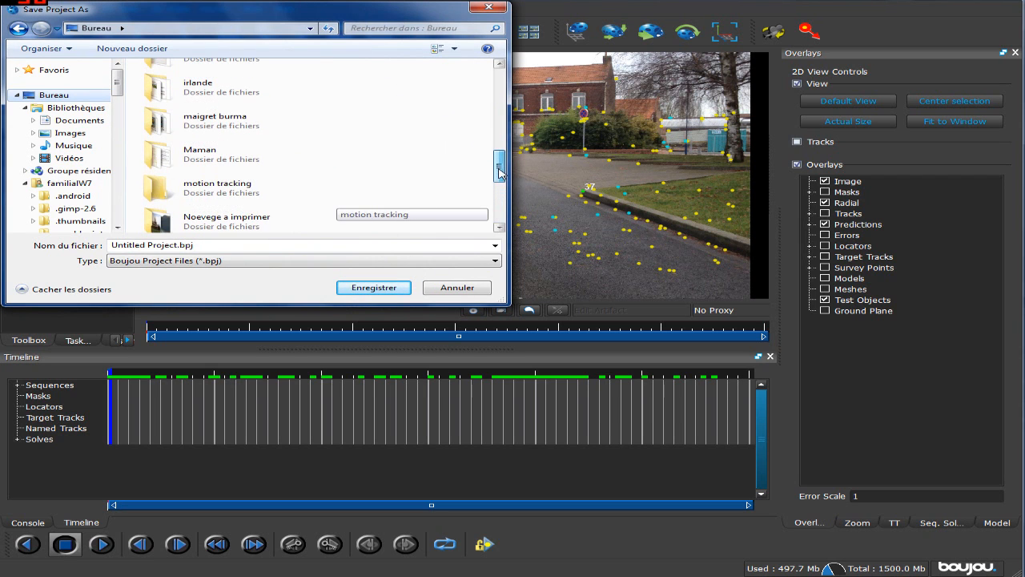
pyautogui.doubleClick(184, 189)
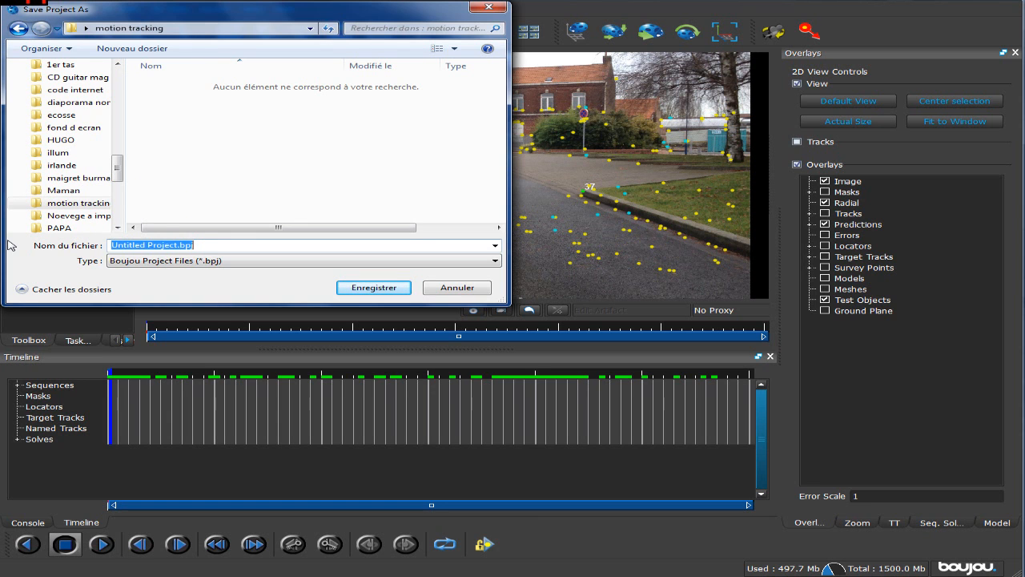
pyautogui.write('bo')
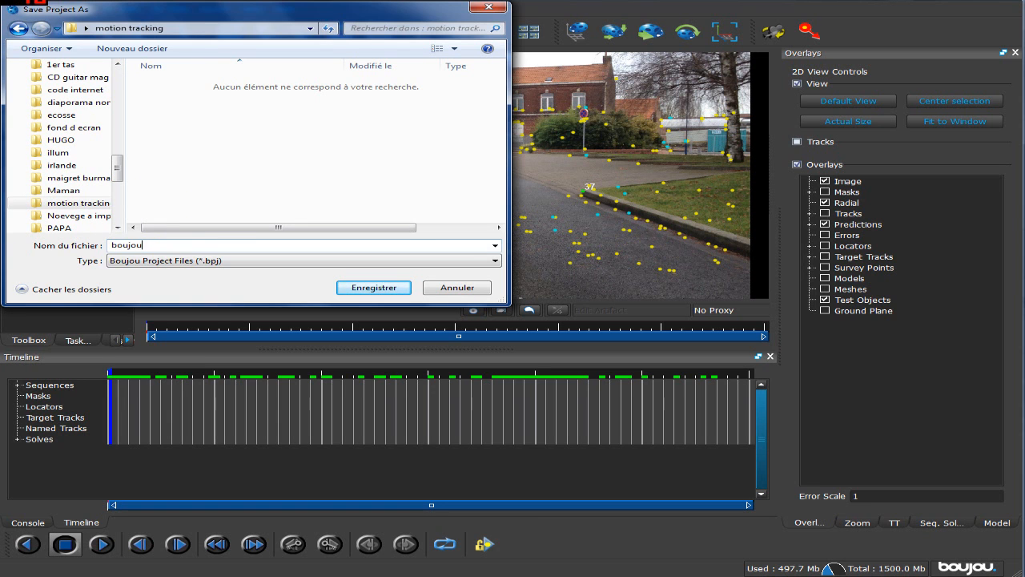
pyautogui.write('ujou')
pyautogui.press('Return')
# Set up a camera solve export for Camera solve 1 with the file name boujou in the motion tracking folder.
pyautogui.click(116, 8)
pyautogui.moveTo(152, 12)
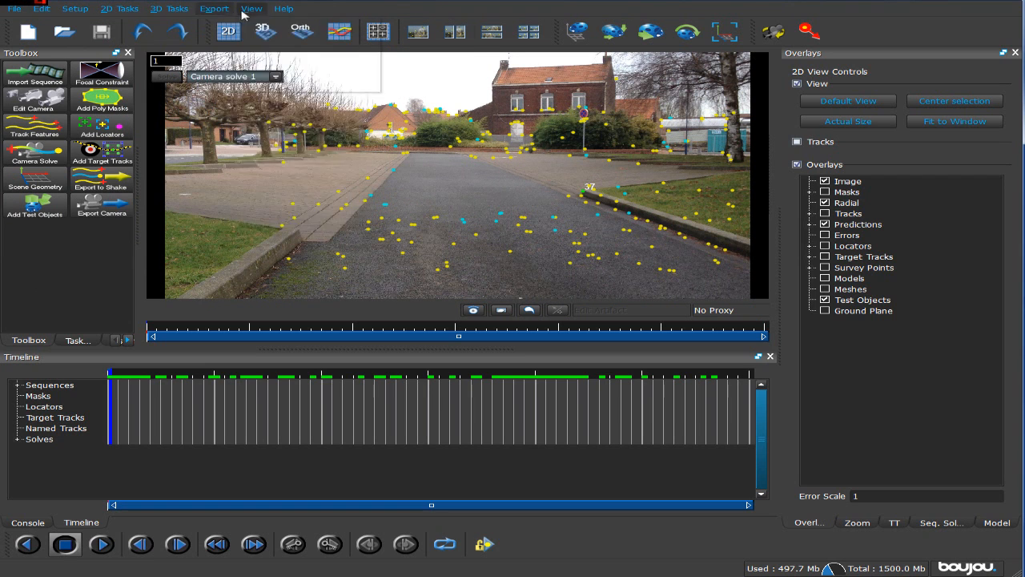
pyautogui.moveTo(220, 14)
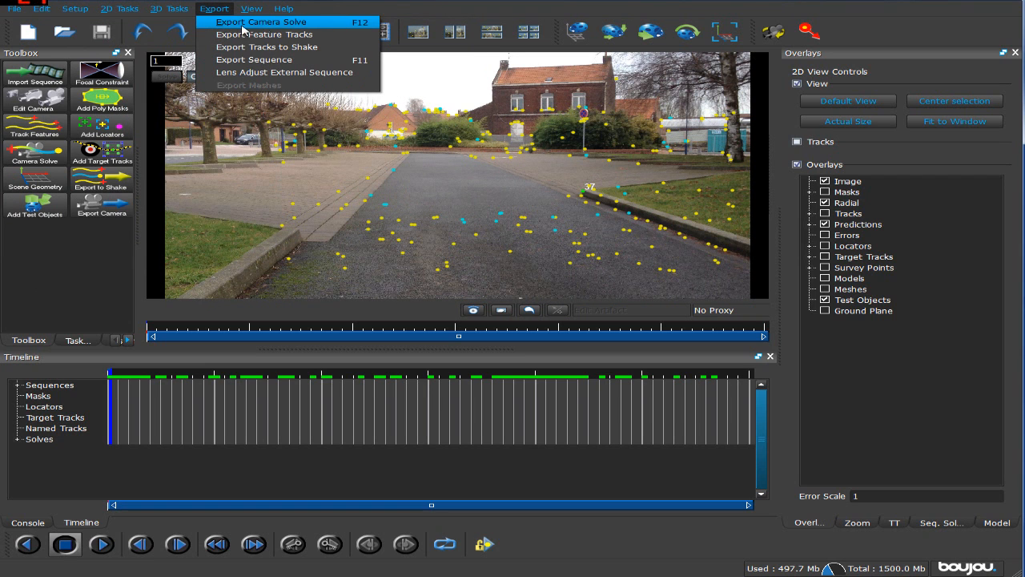
pyautogui.click(316, 26)
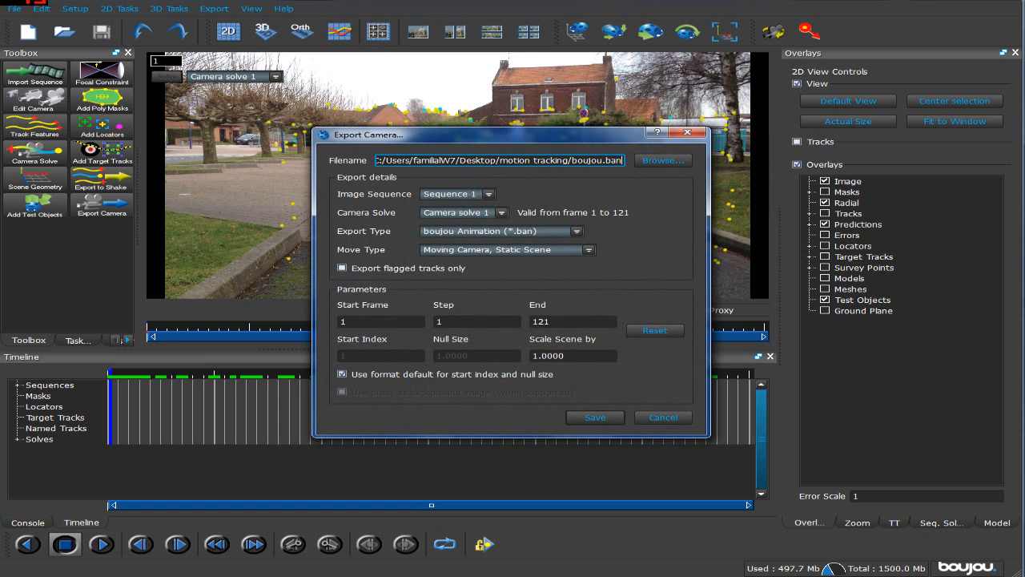
pyautogui.click(659, 160)
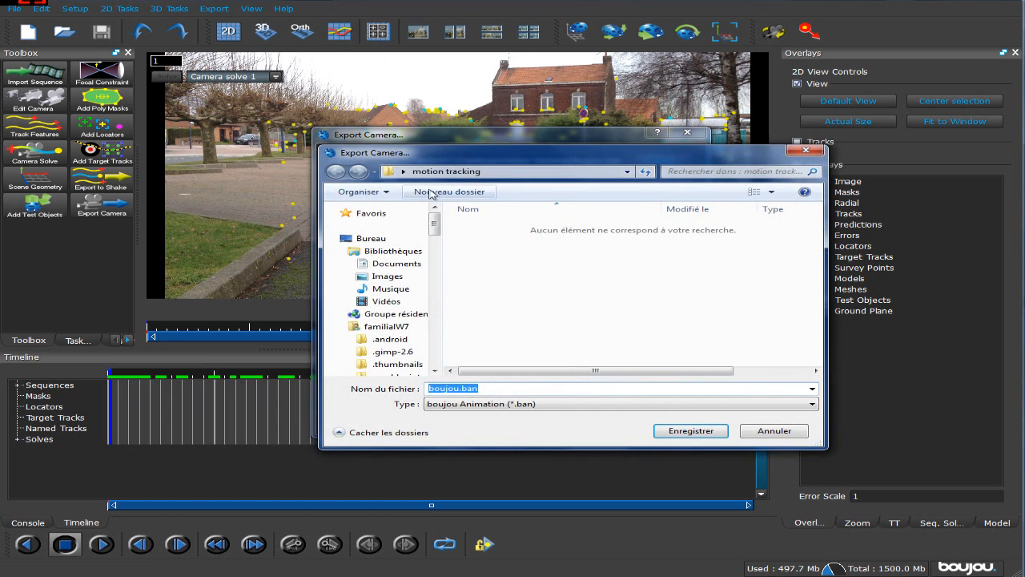
pyautogui.click(685, 431)
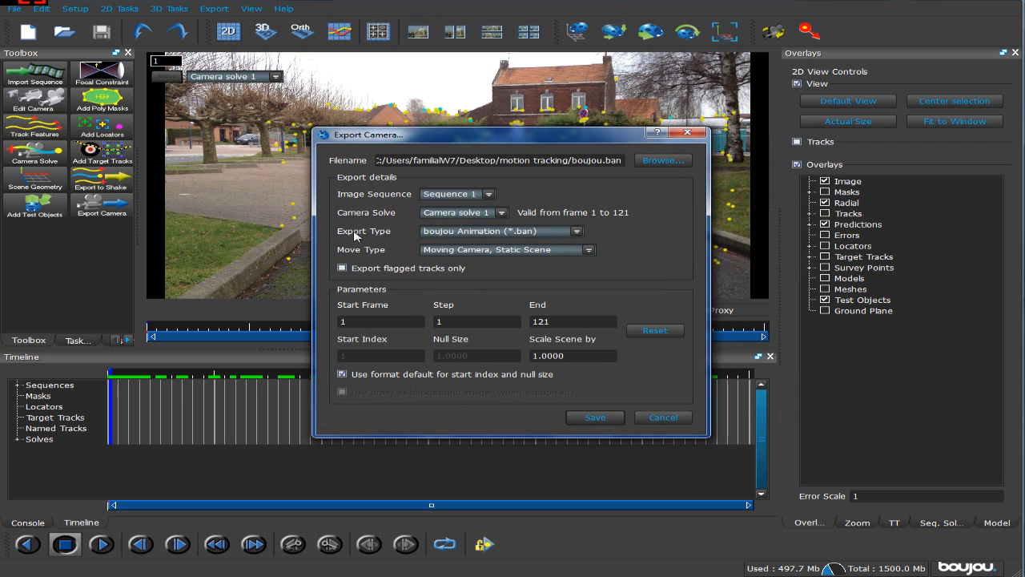
# Export the camera solve in Cinema 4D (*.c4d) format with the scene scaled by 100.
pyautogui.click(500, 232)
pyautogui.click(501, 271)
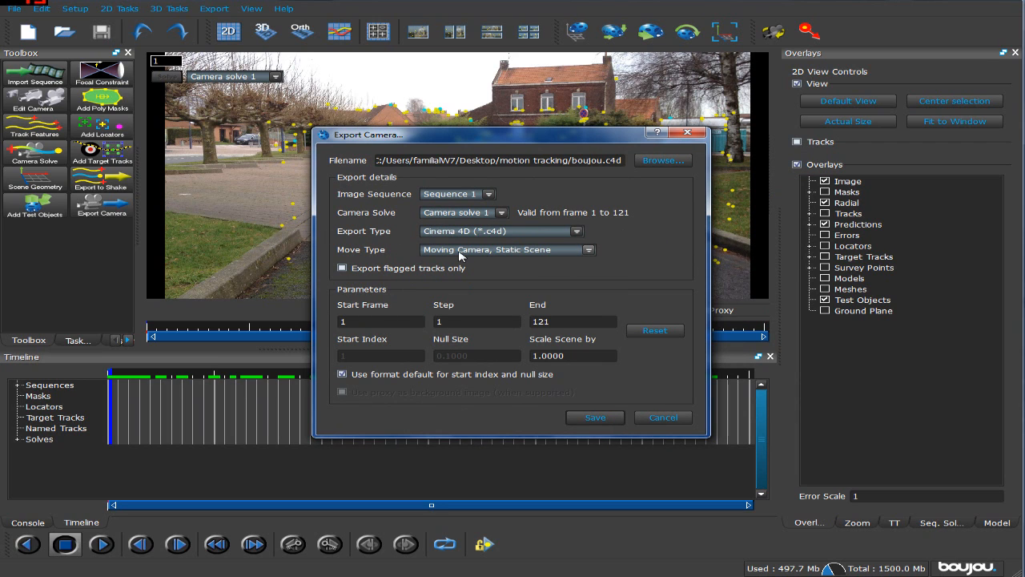
pyautogui.click(573, 355)
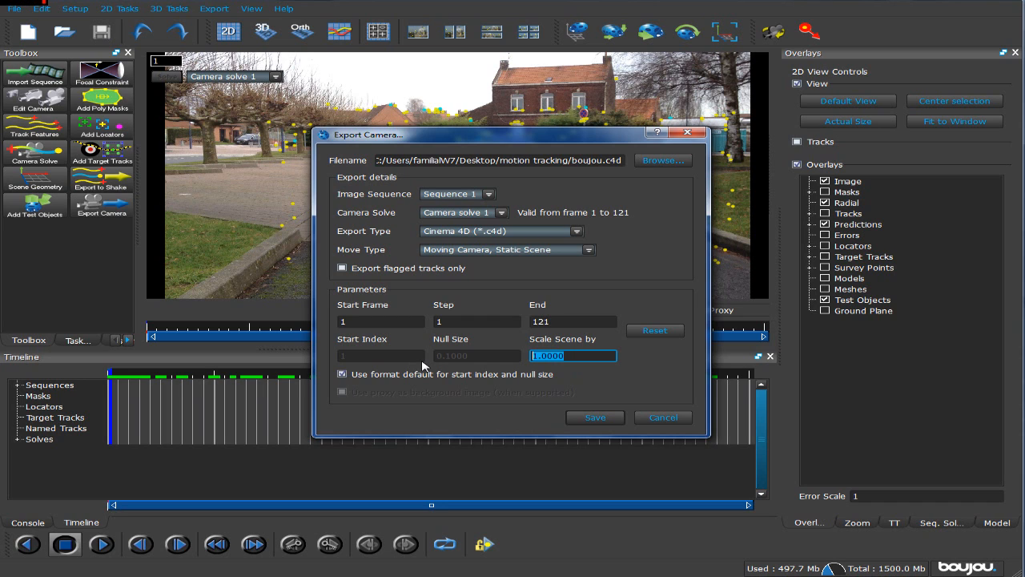
pyautogui.write('100')
pyautogui.click(600, 418)
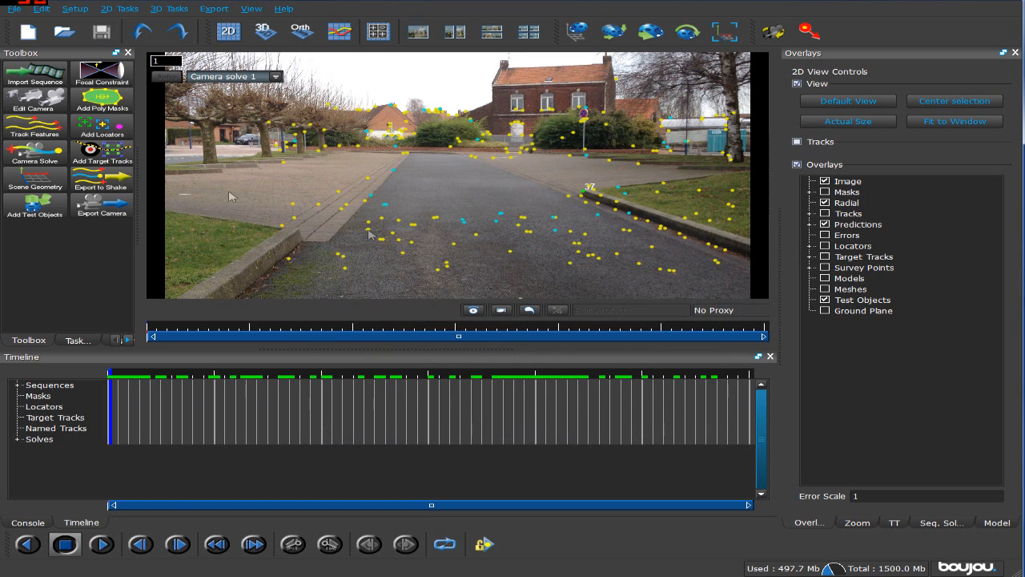
# Start a sequence export for Sequence 1 and set its format to JPEG Image Format.
pyautogui.click(209, 8)
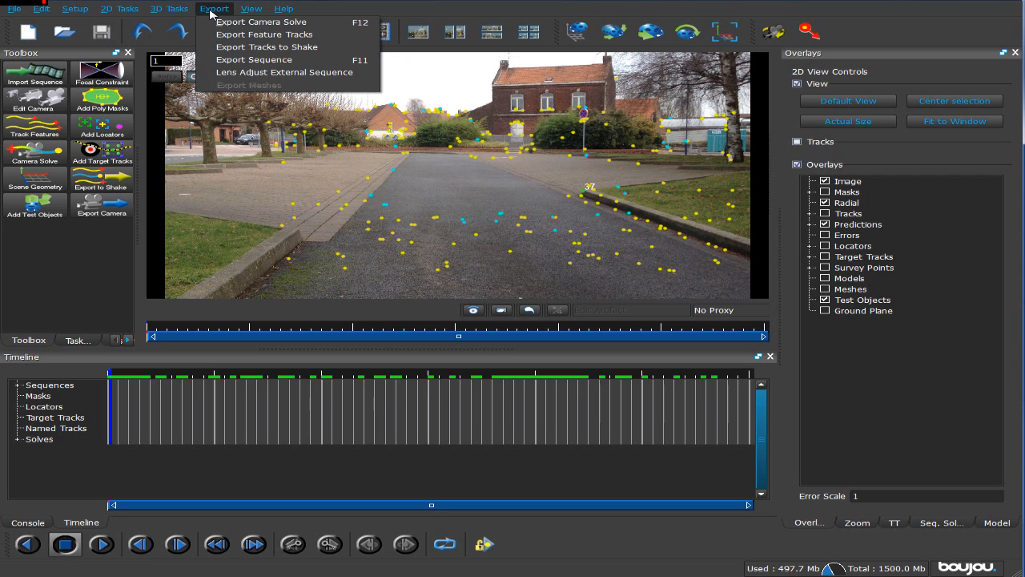
pyautogui.click(276, 60)
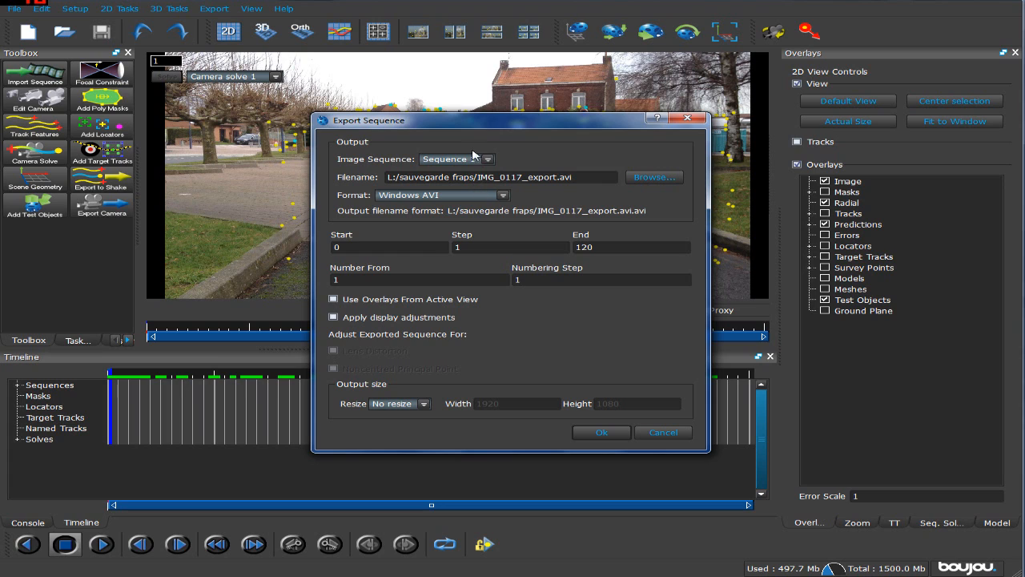
pyautogui.click(451, 196)
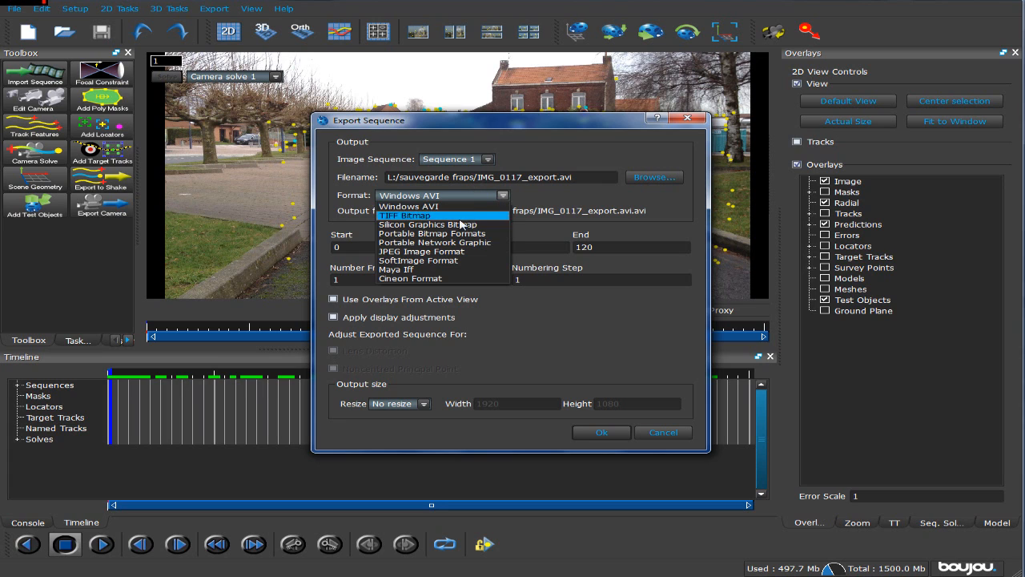
pyautogui.click(406, 251)
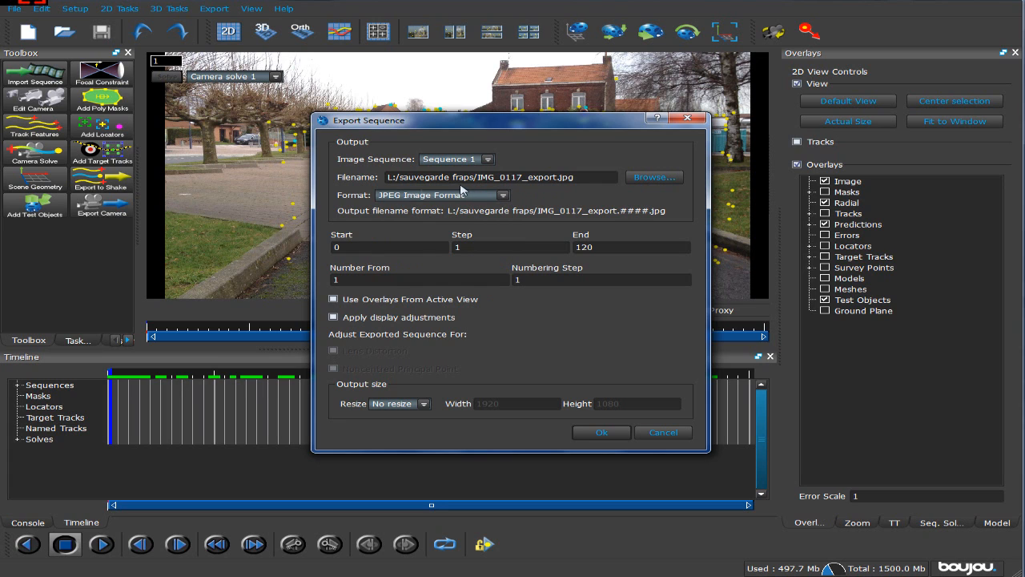
# Export the image sequence under the file name video in the motion tracking folder on the desktop.
pyautogui.click(662, 184)
pyautogui.click(623, 179)
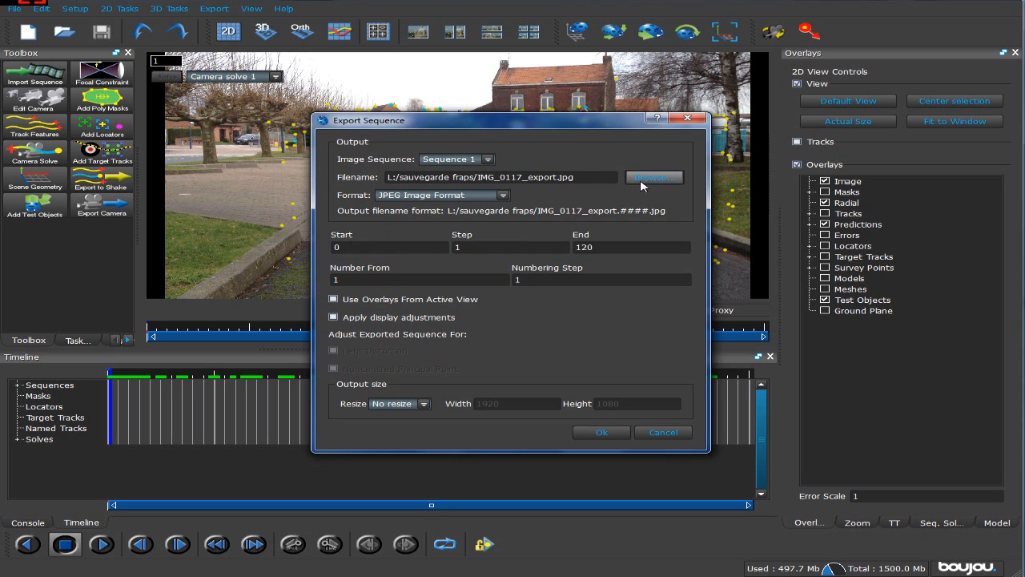
pyautogui.click(370, 224)
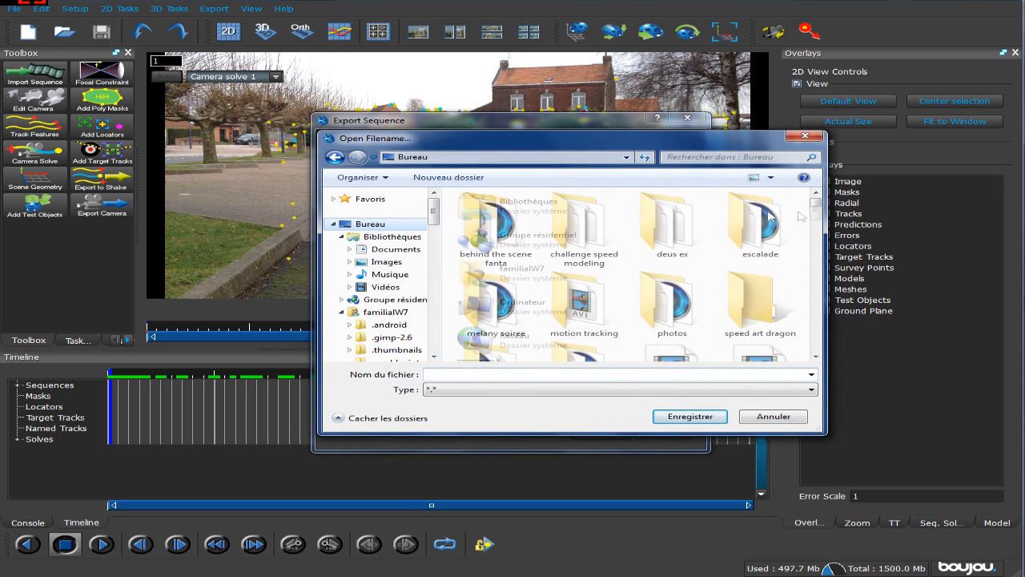
pyautogui.moveTo(815, 204); pyautogui.dragTo(814, 270)
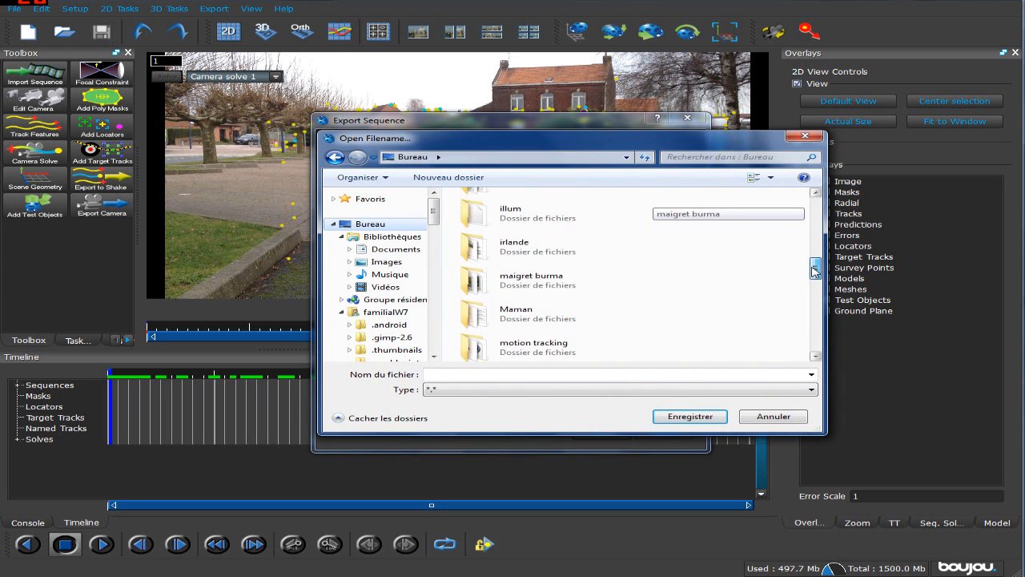
pyautogui.doubleClick(558, 349)
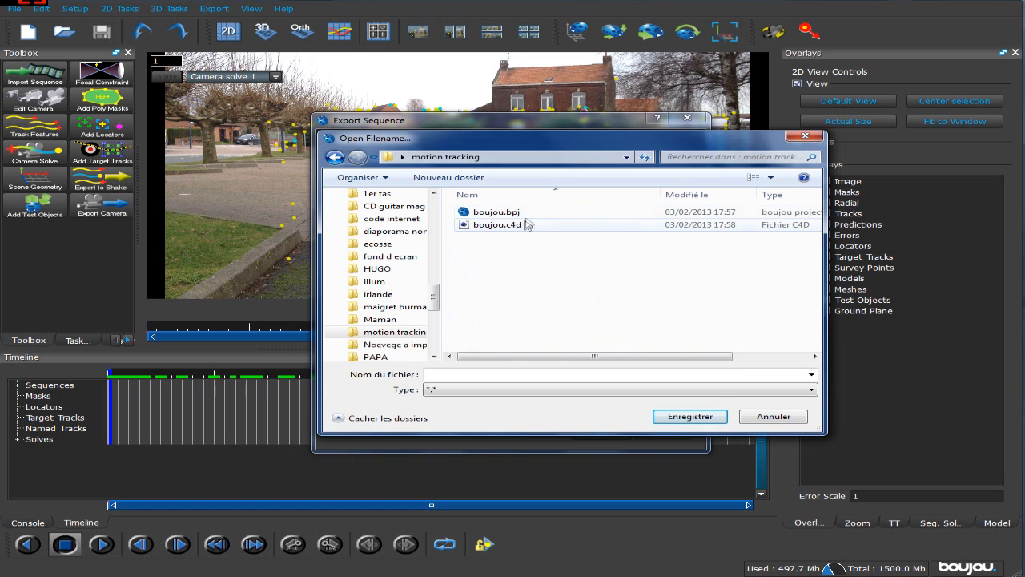
pyautogui.click(556, 373)
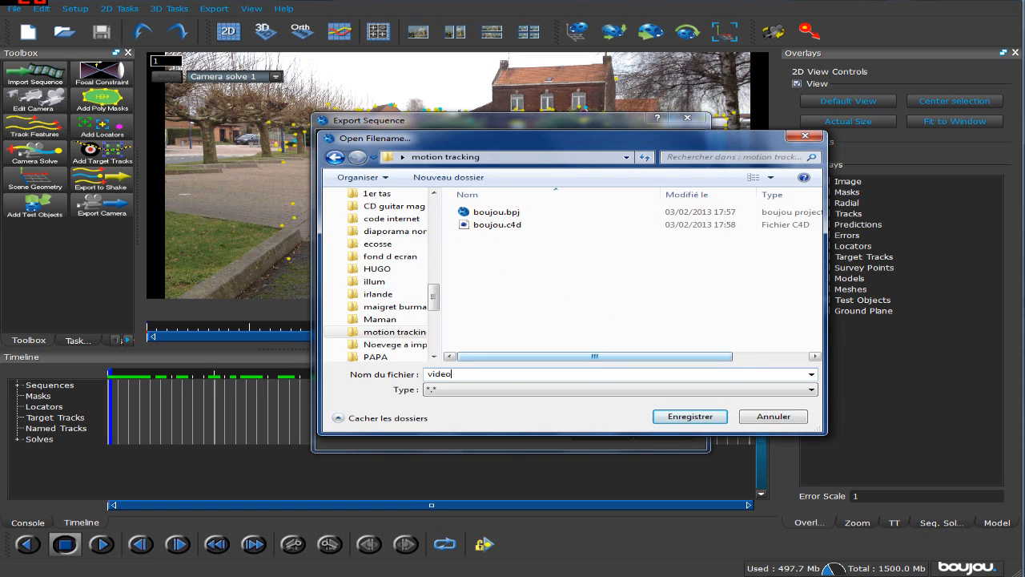
pyautogui.press('Return')
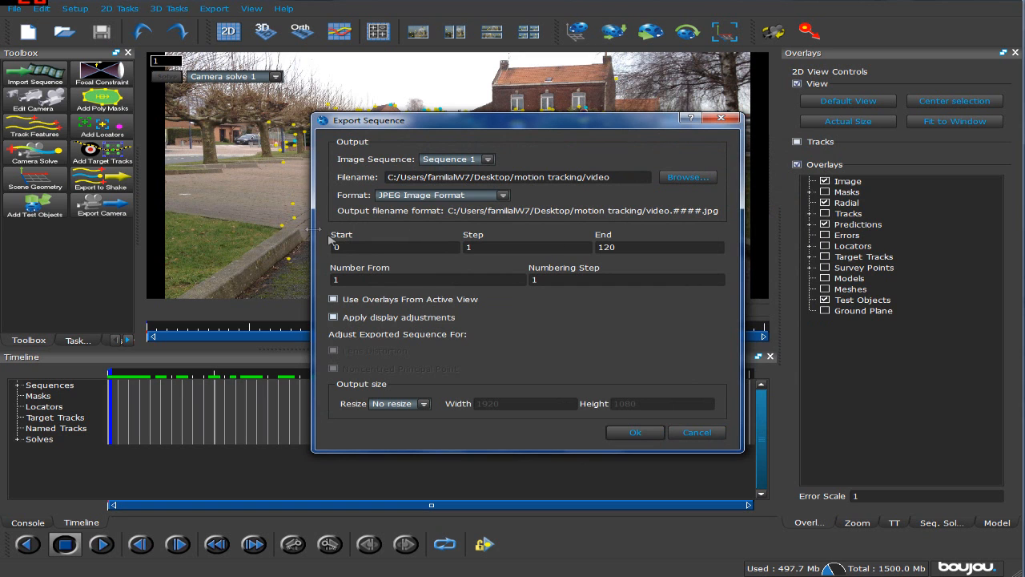
pyautogui.click(628, 437)
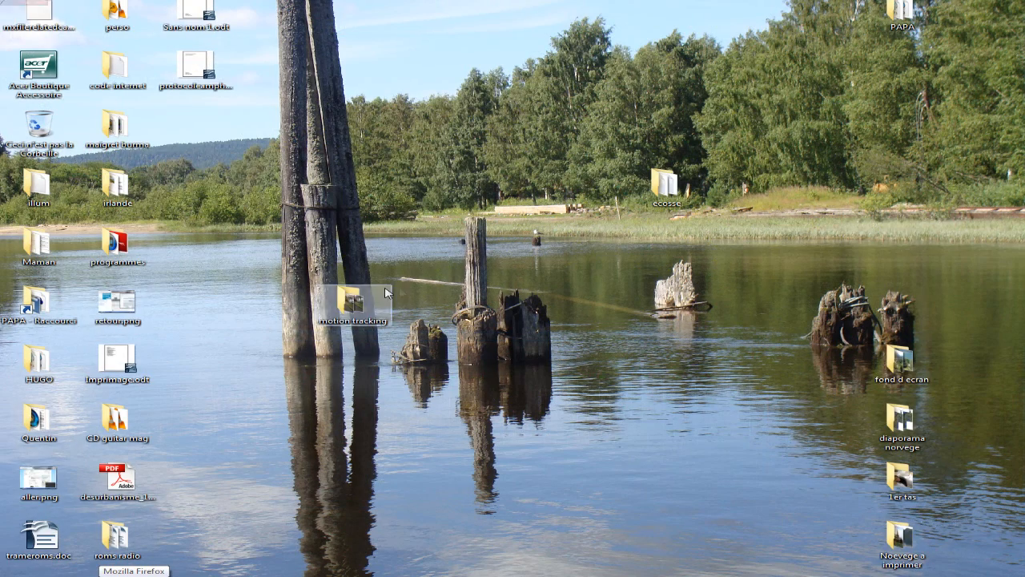
# Open the motion tracking folder on the desktop, and create a new empty scene in Cinema 4D.
pyautogui.doubleClick(350, 299)
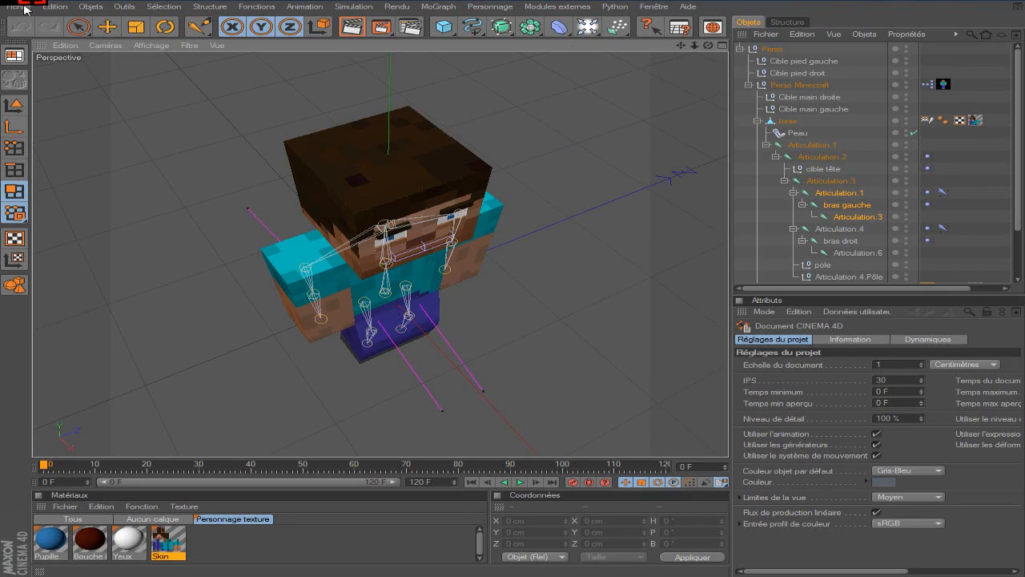
pyautogui.click(24, 10)
pyautogui.click(28, 22)
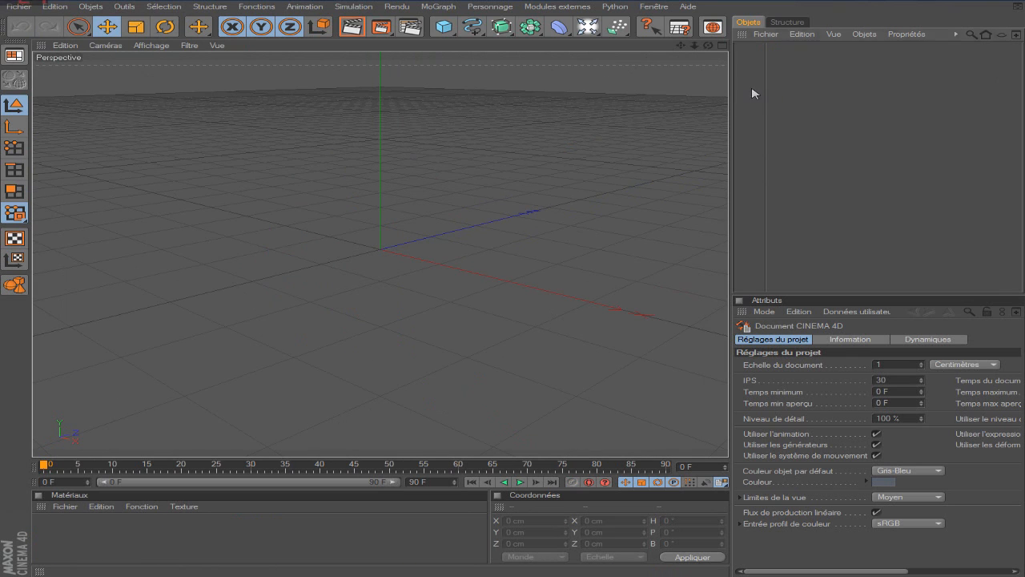
pyautogui.moveTo(732, 91)
pyautogui.mouseDown()
pyautogui.moveTo(814, 91)
pyautogui.moveTo(730, 80)
pyautogui.mouseUp()
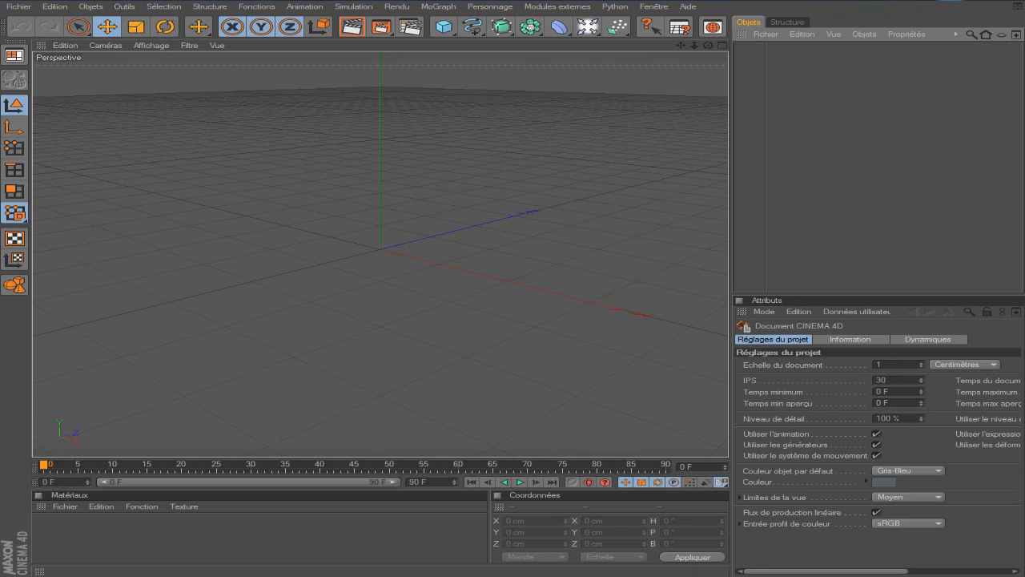
# Import boujou.c4d from the motion tracking folder into the empty scene with a scale factor of 100 centimetres.
pyautogui.click(137, 575)
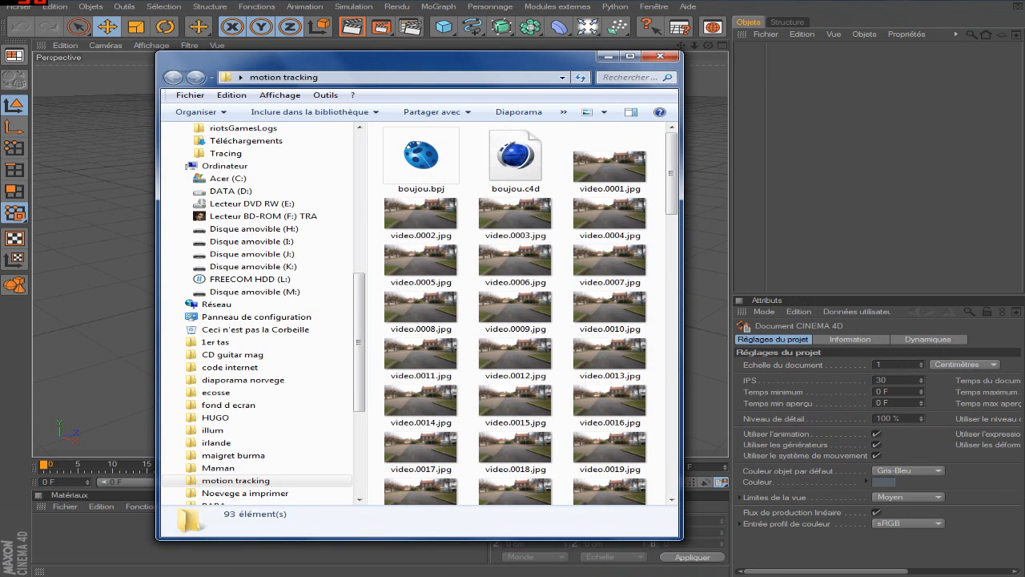
pyautogui.moveTo(481, 61); pyautogui.dragTo(751, 71)
pyautogui.moveTo(775, 170); pyautogui.dragTo(327, 202)
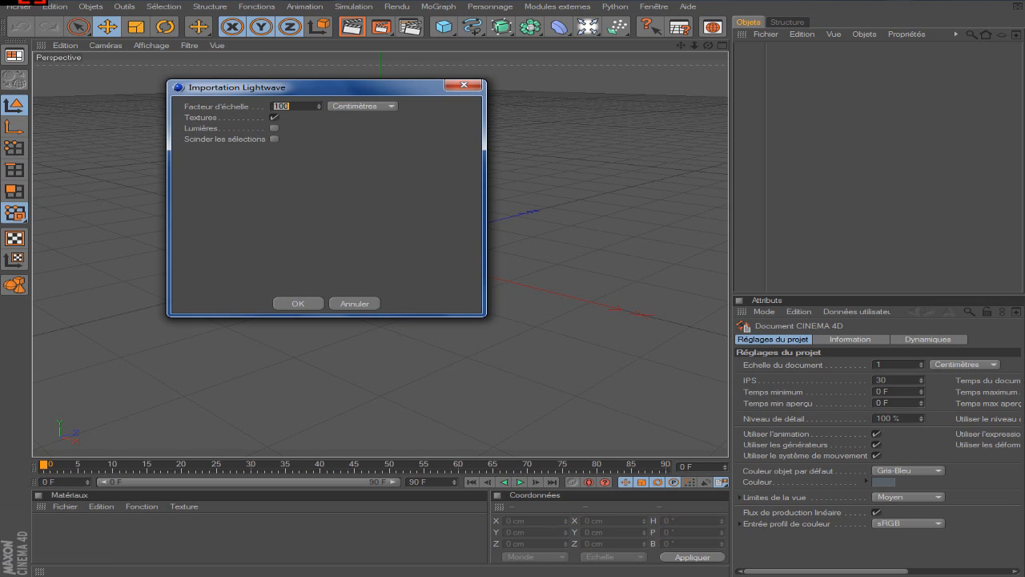
pyautogui.click(298, 302)
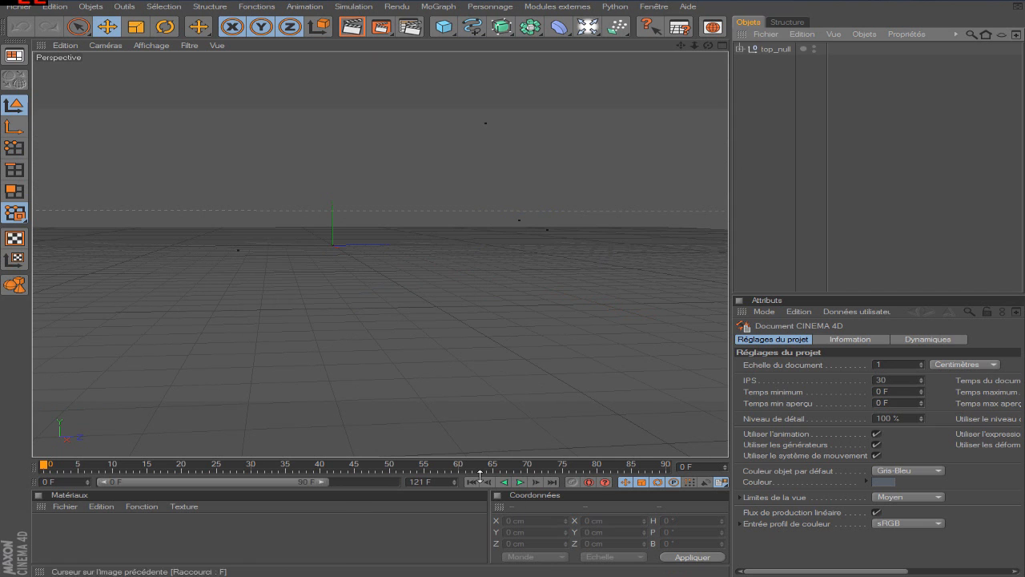
# Play the imported camera animation, return to frame 0, and extend the preview range to 121 F.
pyautogui.click(519, 482)
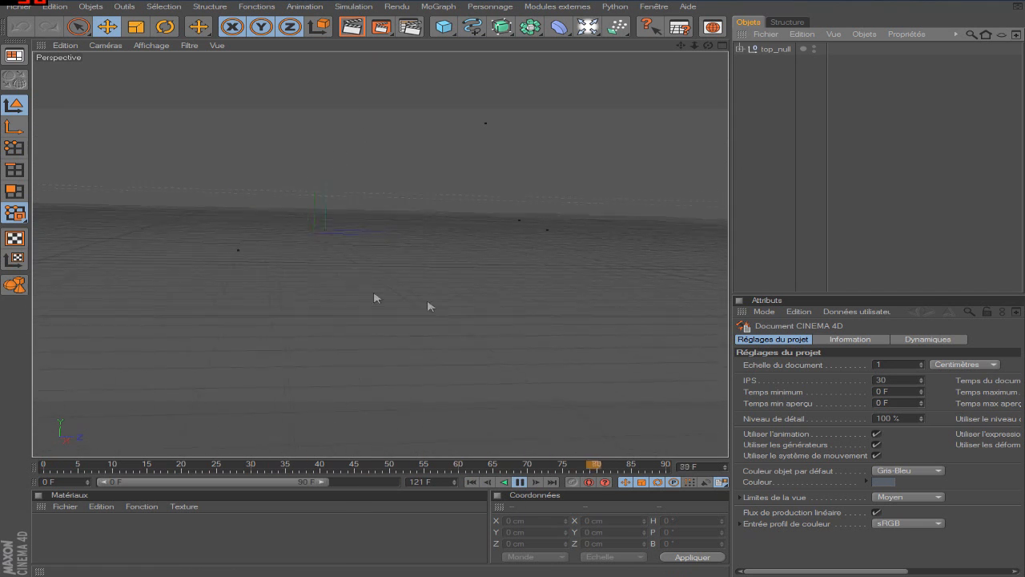
pyautogui.click(520, 482)
pyautogui.click(471, 482)
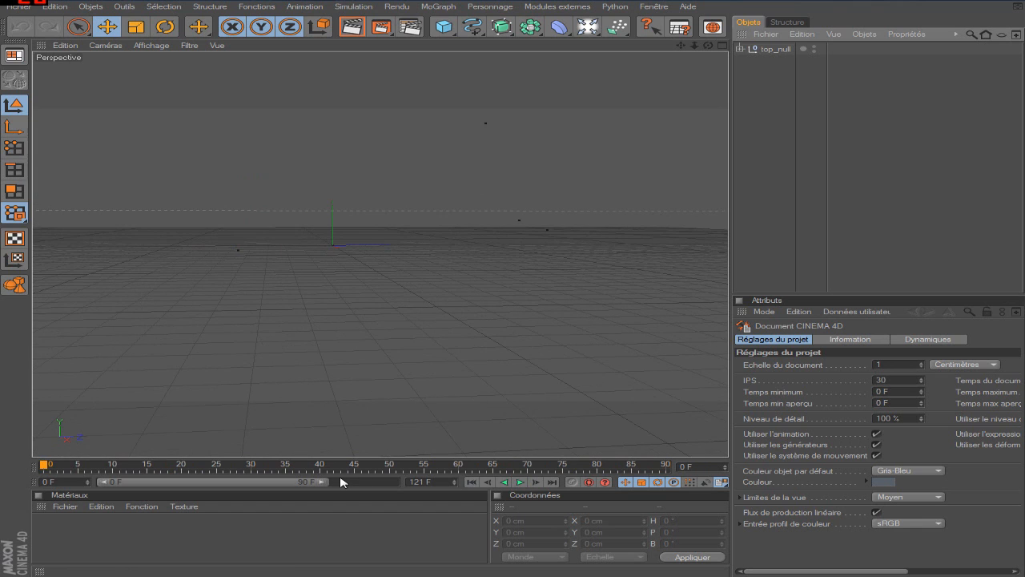
pyautogui.moveTo(322, 482); pyautogui.dragTo(398, 481)
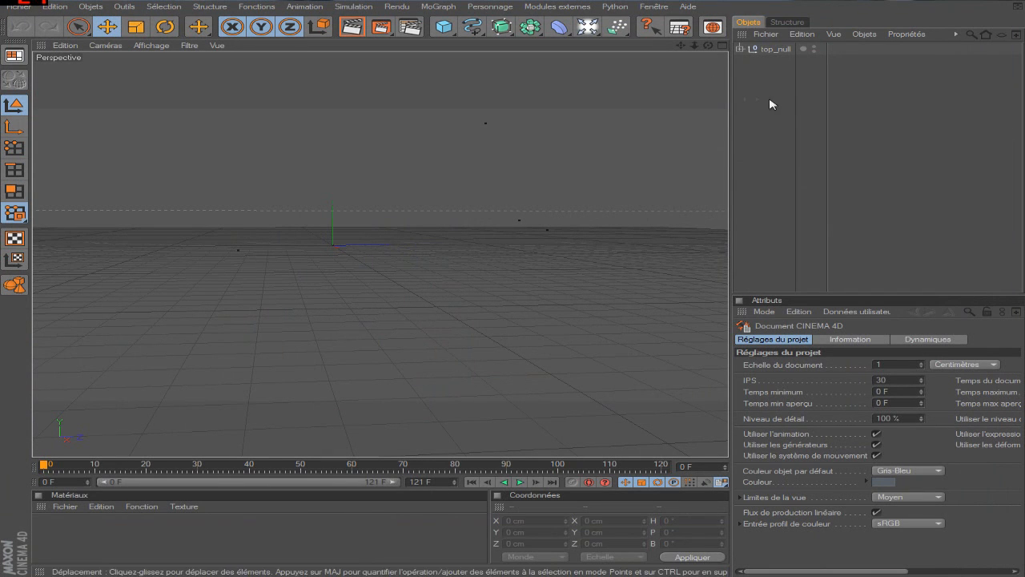
# Add a background object (Arrière plan) to the scene and leave it deselected.
pyautogui.click(589, 27)
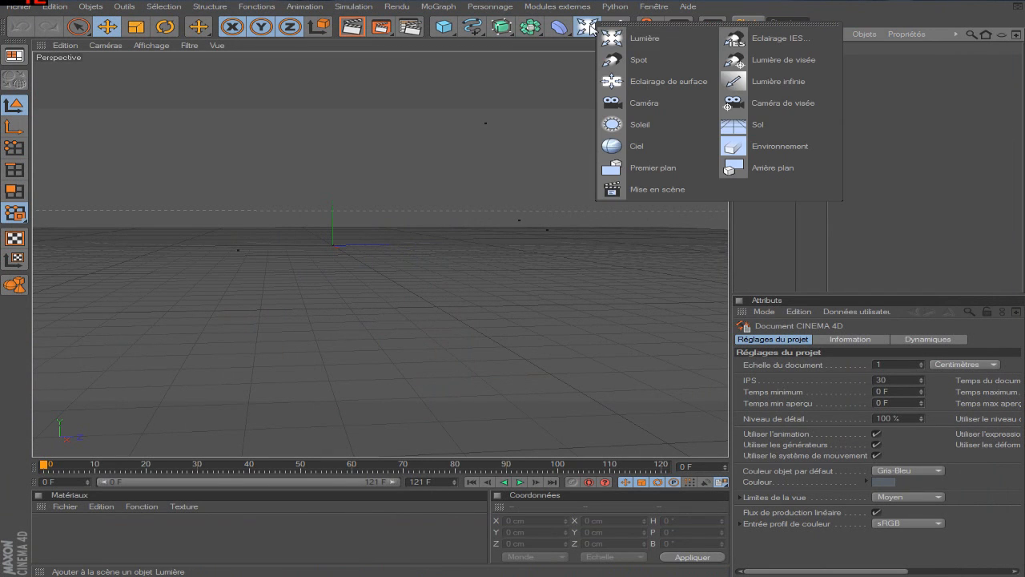
pyautogui.click(777, 167)
pyautogui.click(777, 101)
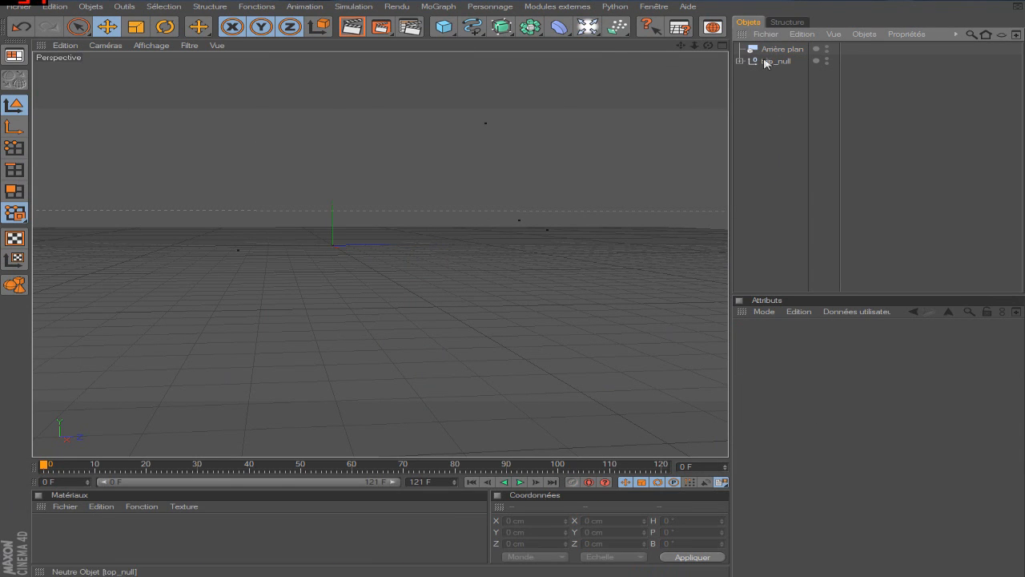
# Create a new material and disable its specularity (Spécularité) channel.
pyautogui.doubleClick(116, 559)
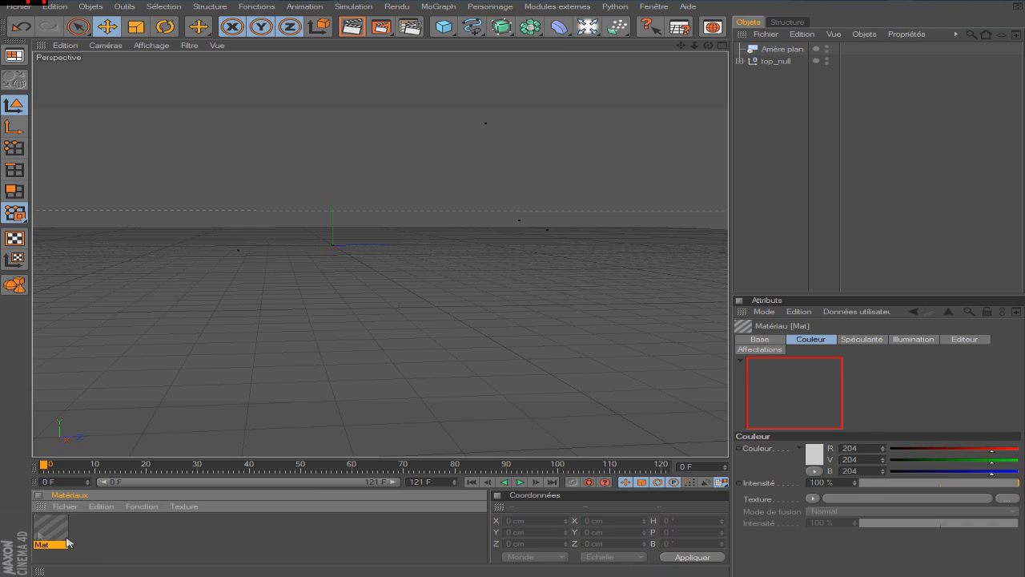
pyautogui.doubleClick(50, 528)
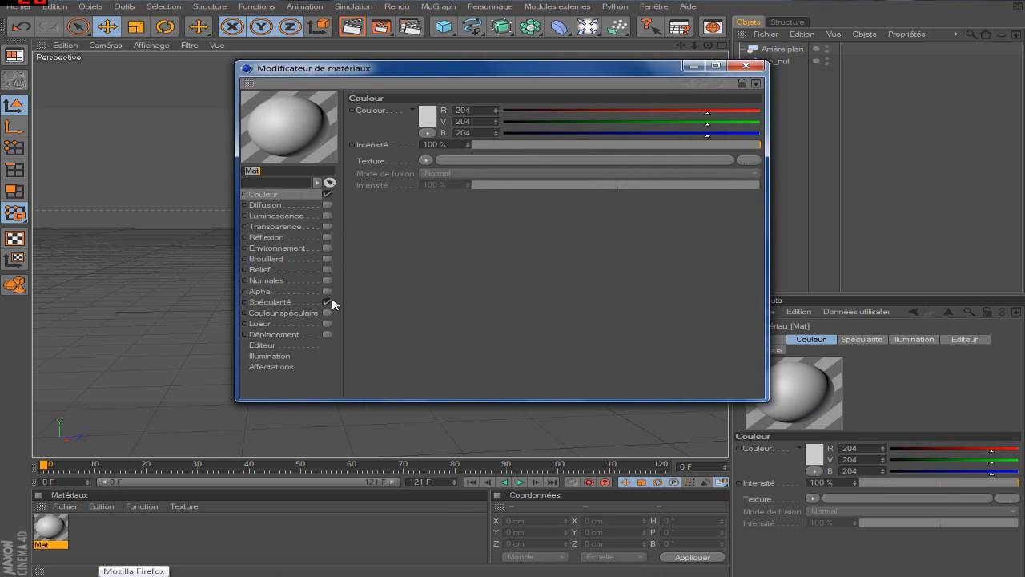
pyautogui.click(327, 302)
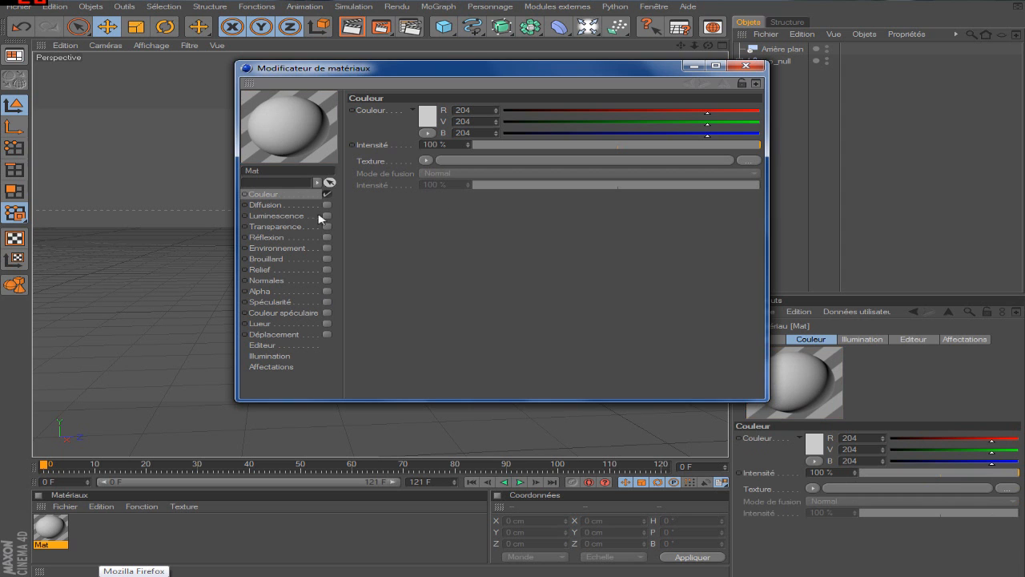
# Load video.0001.jpg from the desktop's motion tracking folder as the material's colour (Couleur) texture.
pyautogui.click(748, 160)
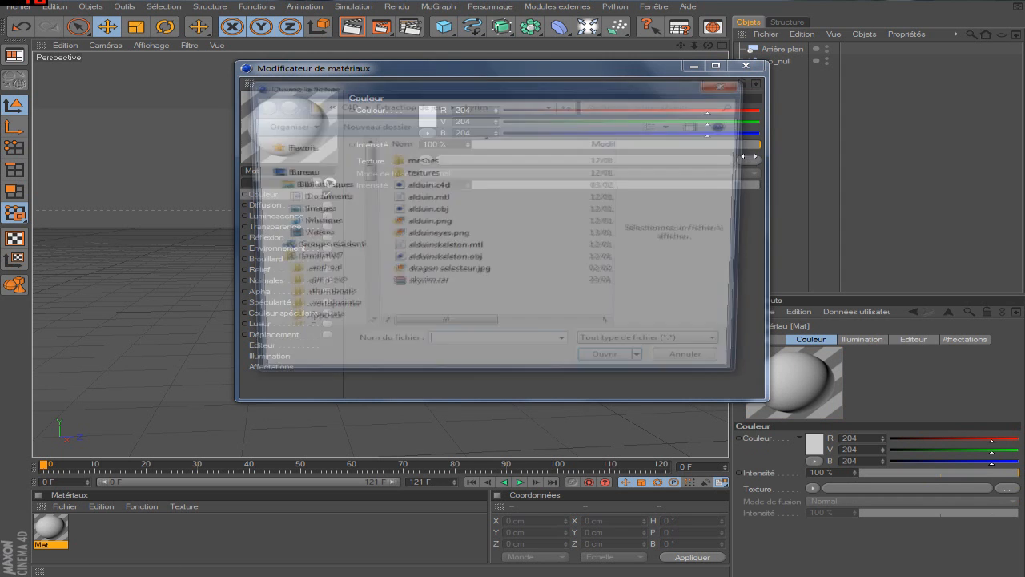
pyautogui.click(292, 172)
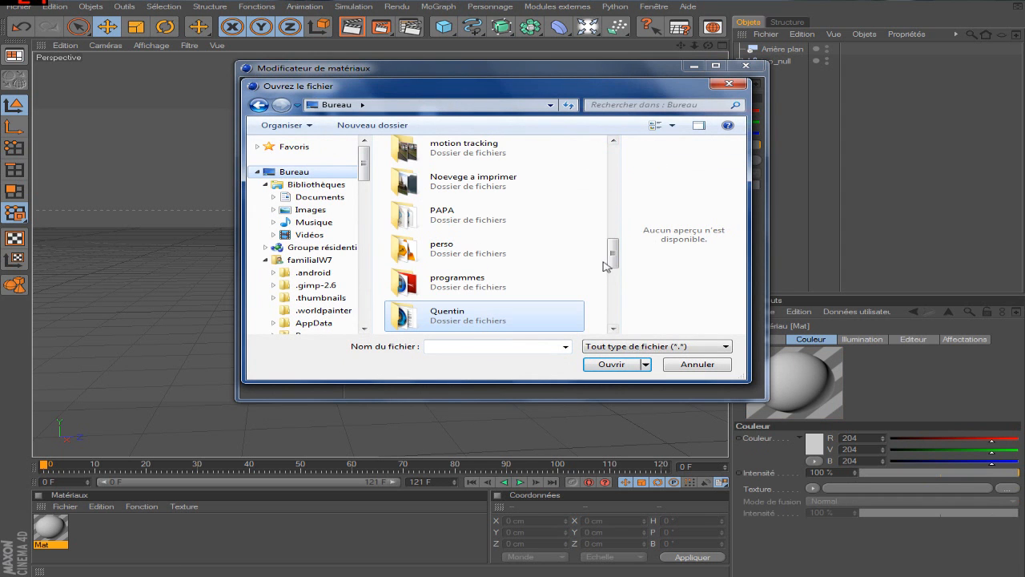
pyautogui.scroll(3, 606, 266)
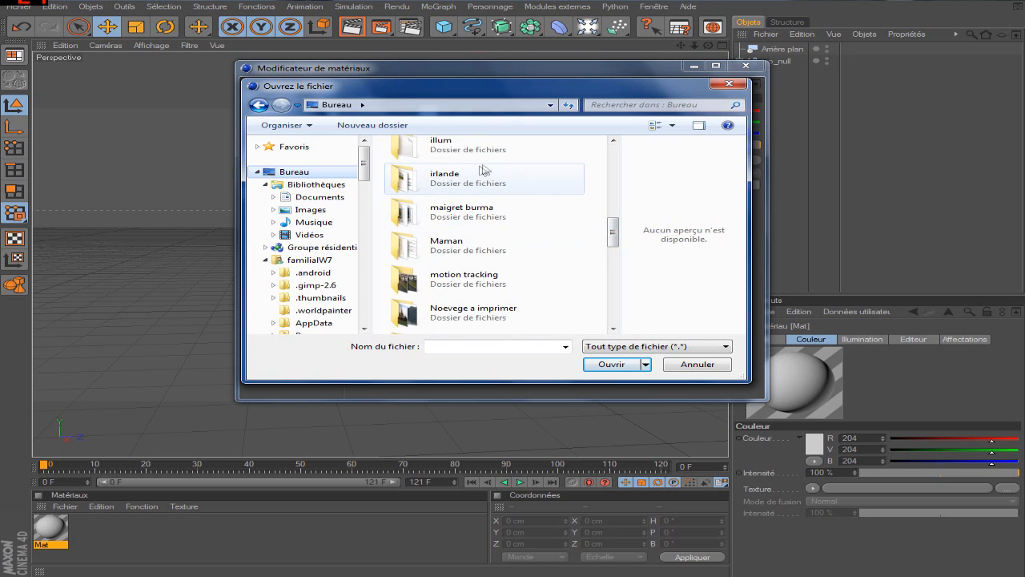
pyautogui.doubleClick(462, 279)
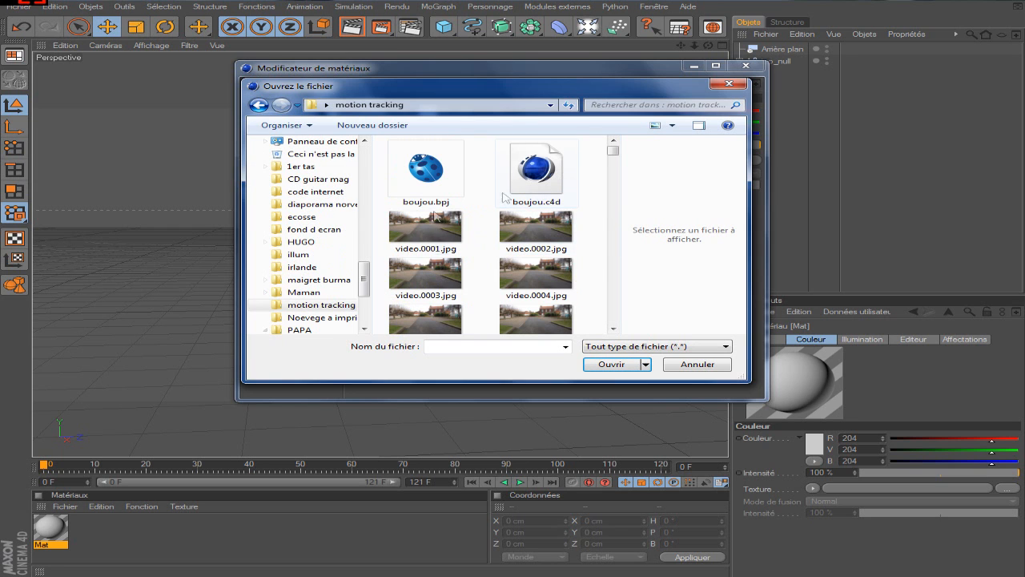
pyautogui.doubleClick(427, 230)
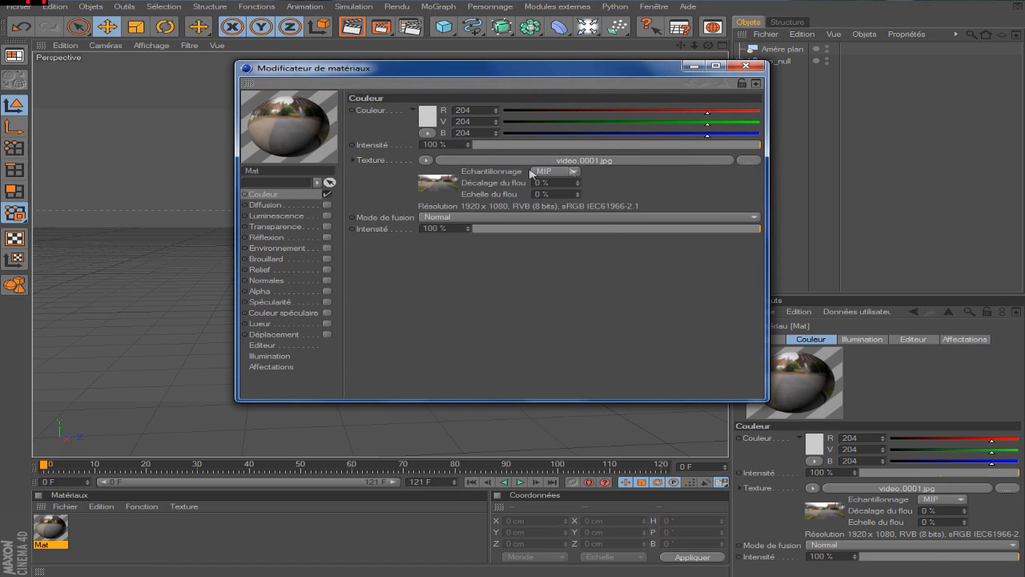
# Calculate the animation timing of the video.0001.jpg texture so it plays as a sequence, and close the material editor.
pyautogui.click(439, 183)
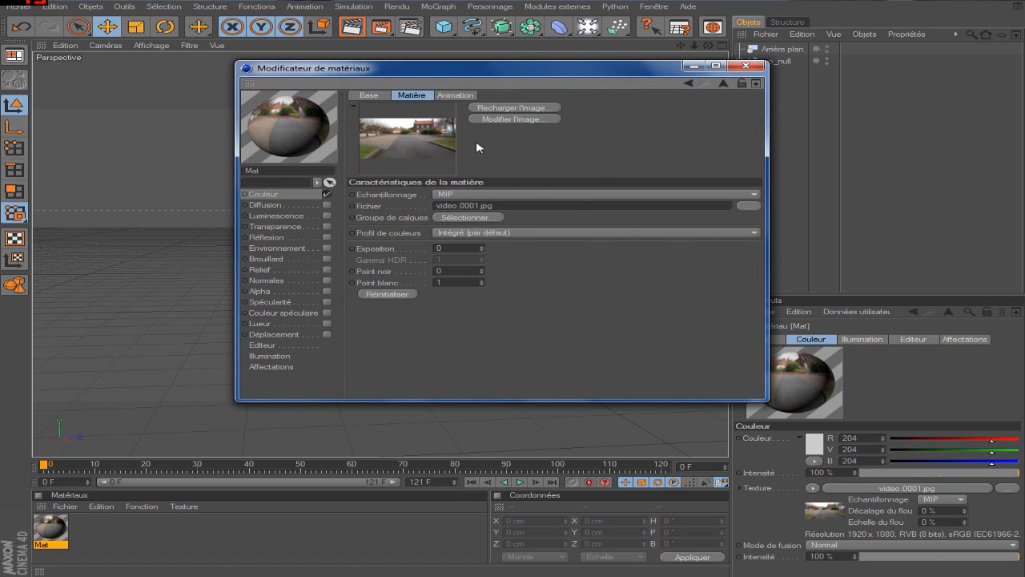
pyautogui.click(457, 95)
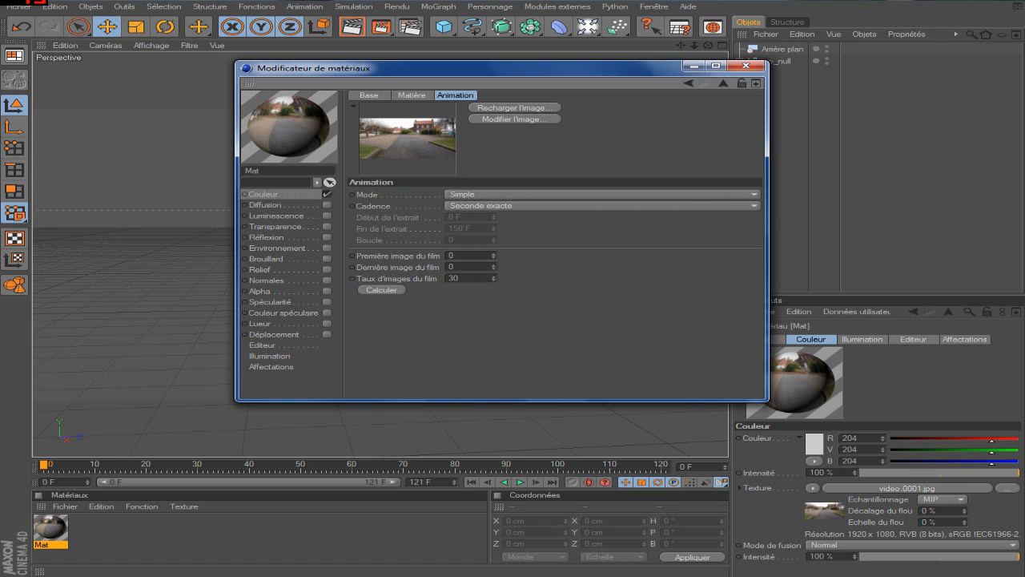
pyautogui.click(397, 289)
pyautogui.click(746, 65)
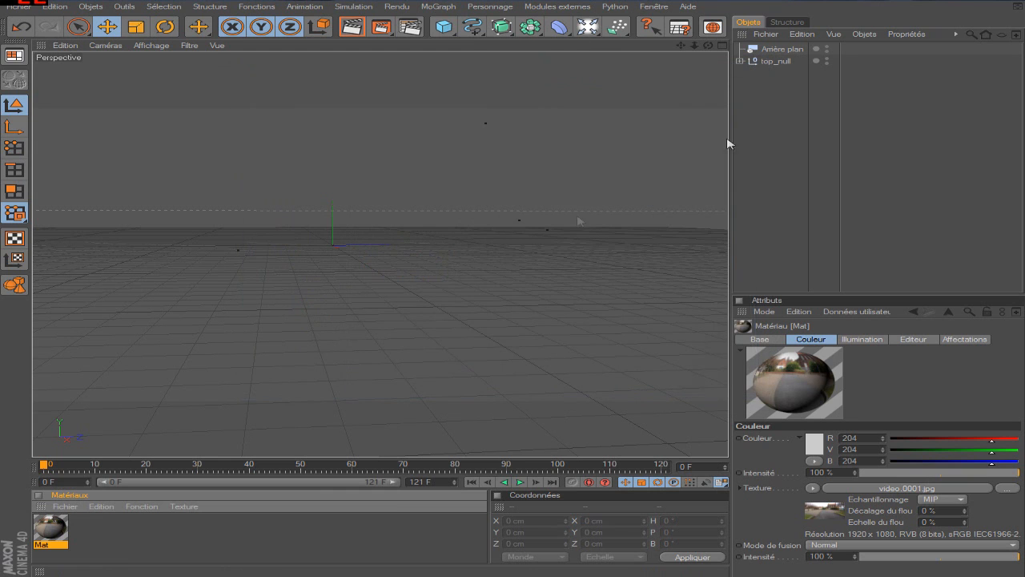
# Apply the video material to the background object (Arrière plan), play the animation to check it, and return to frame 0.
pyautogui.moveTo(54, 533); pyautogui.dragTo(781, 50)
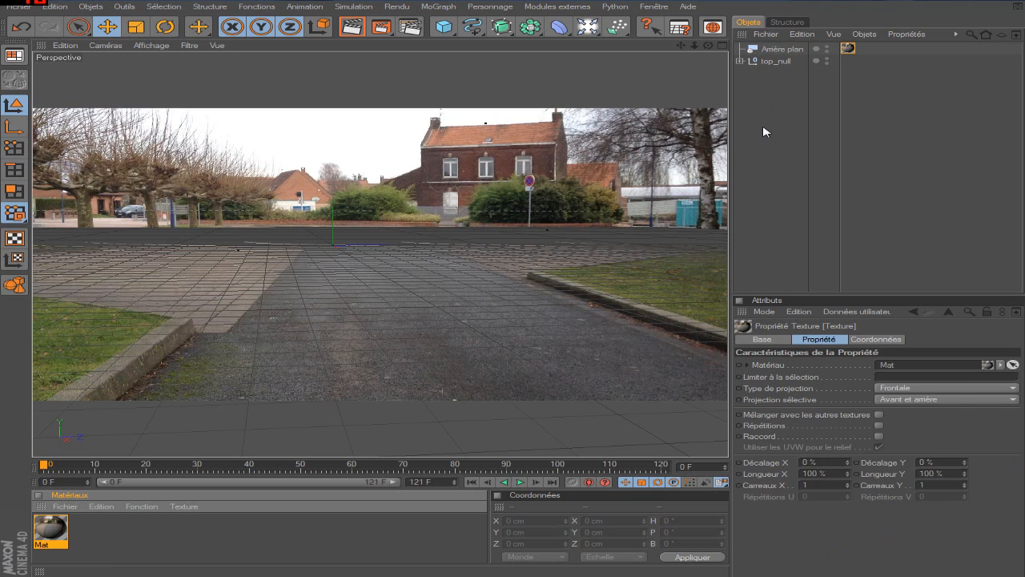
pyautogui.click(765, 130)
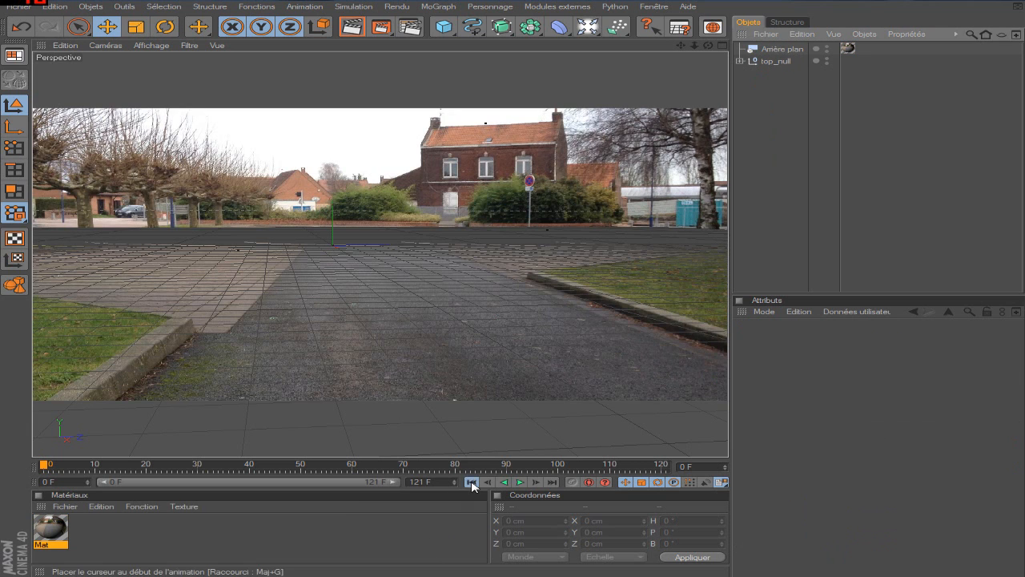
pyautogui.click(520, 481)
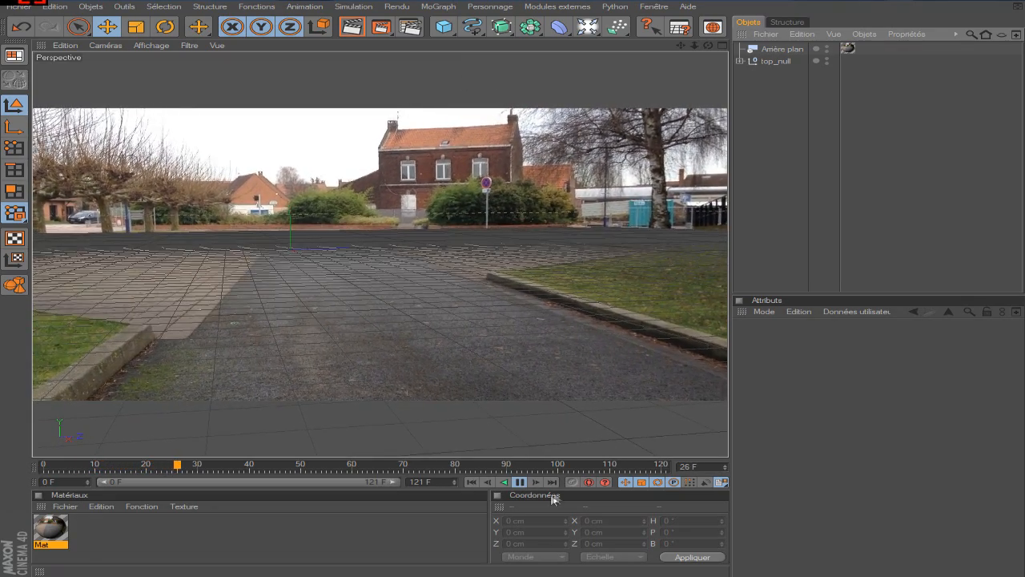
pyautogui.click(520, 483)
pyautogui.click(475, 482)
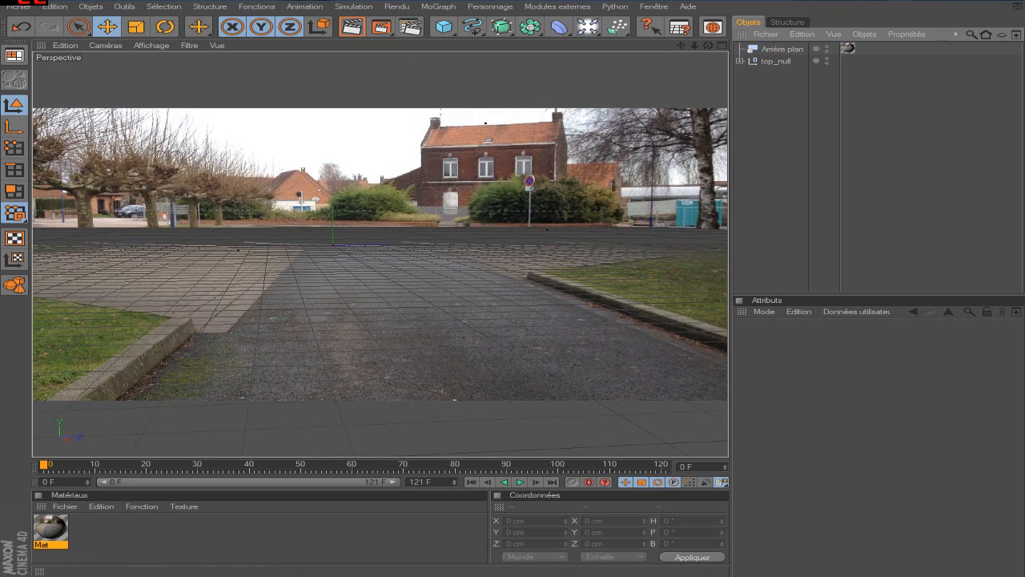
# Add a cube to the scene, deselect it, and hide the grid (Grille) in the perspective view.
pyautogui.moveTo(446, 34); pyautogui.dragTo(464, 35)
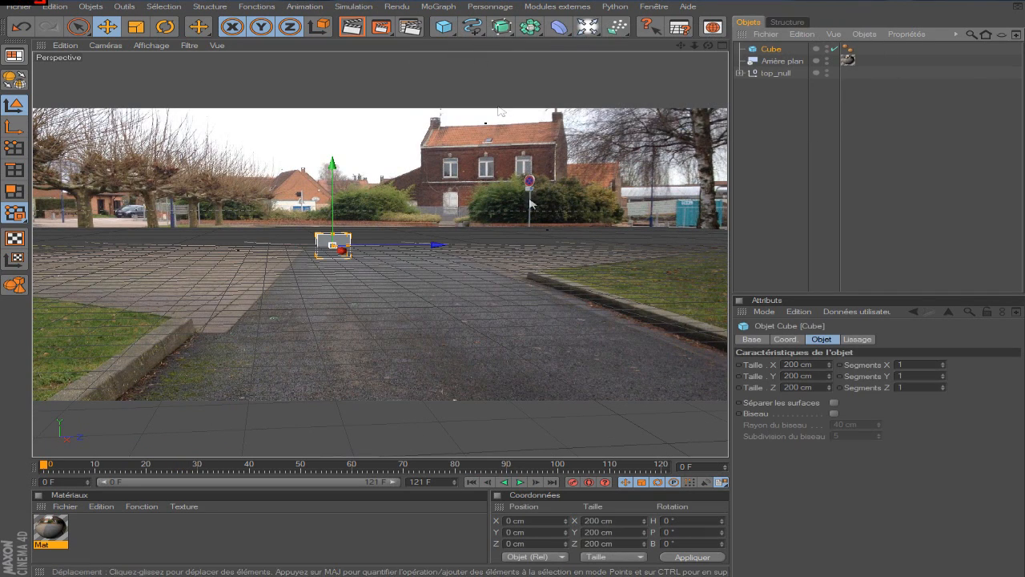
pyautogui.click(794, 174)
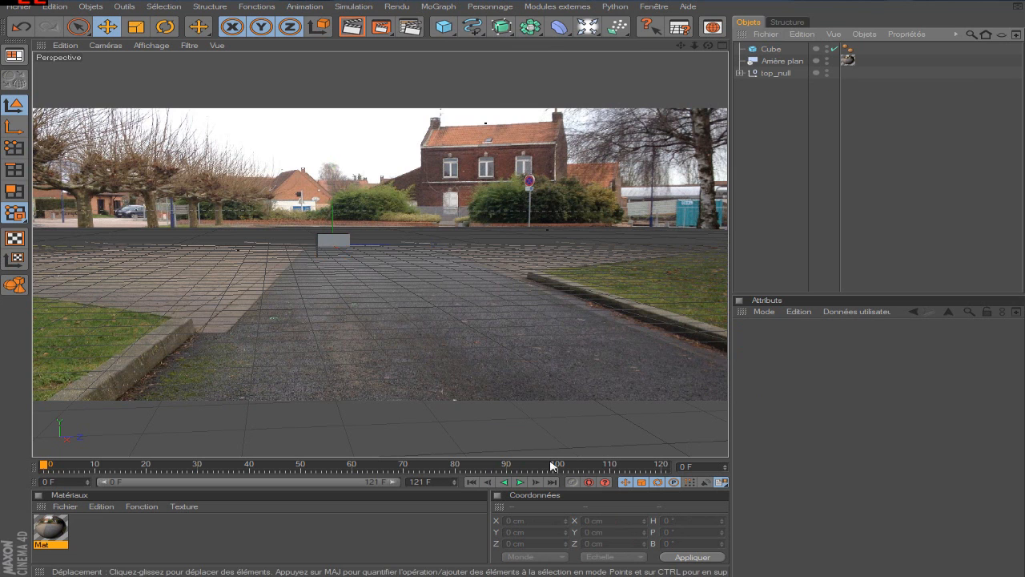
pyautogui.rightClick(402, 282)
pyautogui.click(153, 45)
pyautogui.click(151, 45)
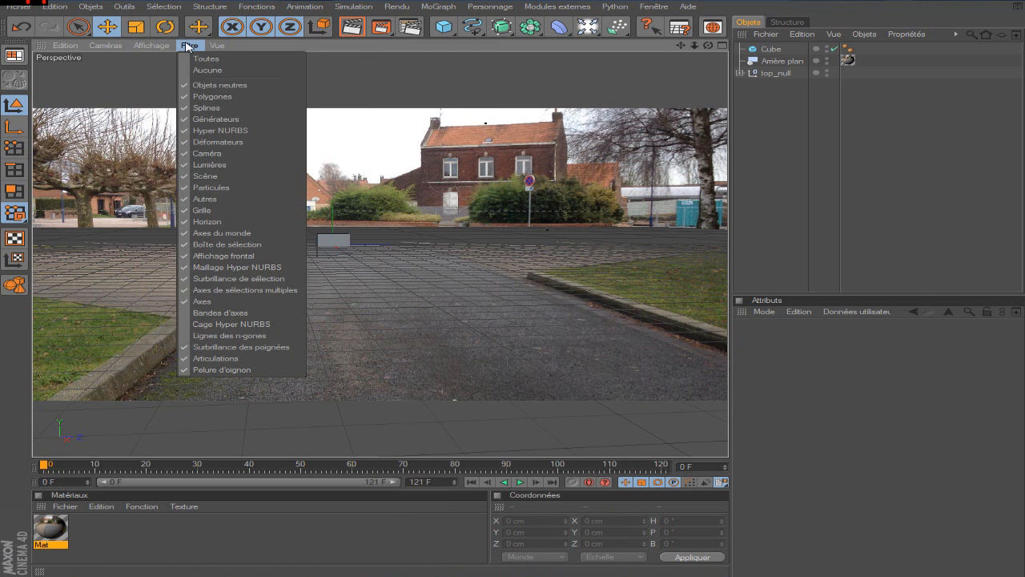
pyautogui.click(200, 201)
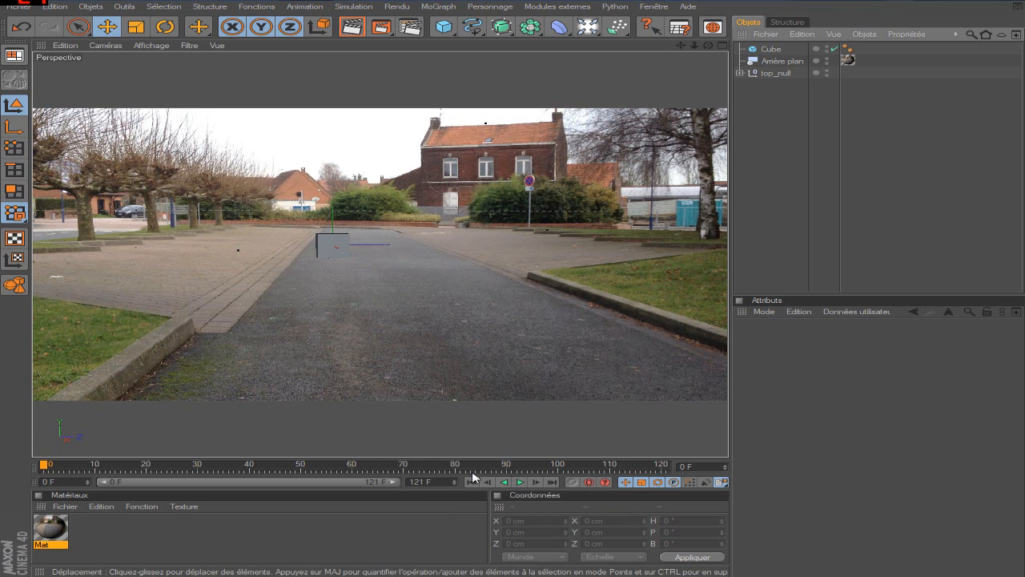
# Play the animation to check how the cube follows the footage, and return to frame 0.
pyautogui.click(519, 483)
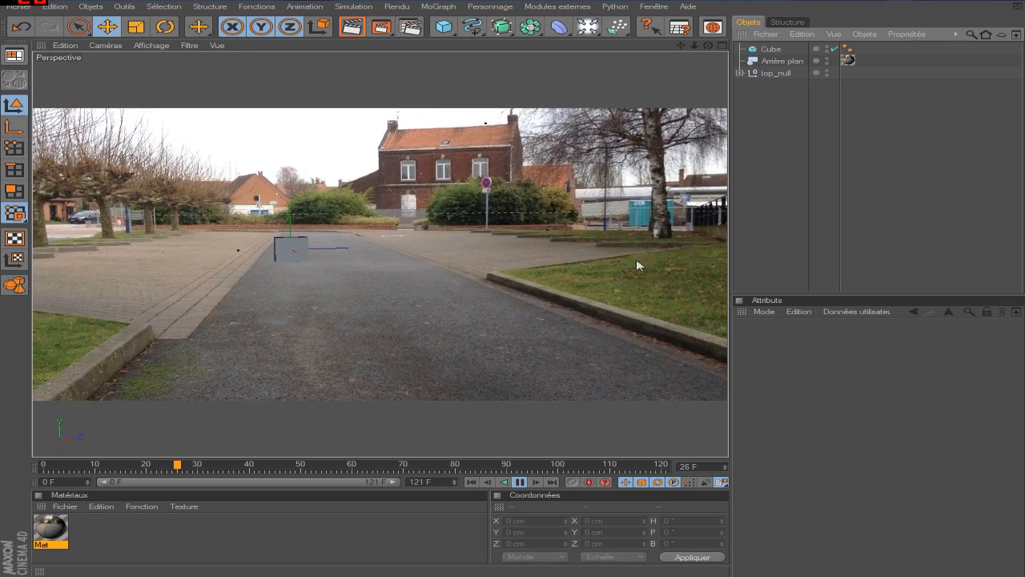
pyautogui.click(504, 483)
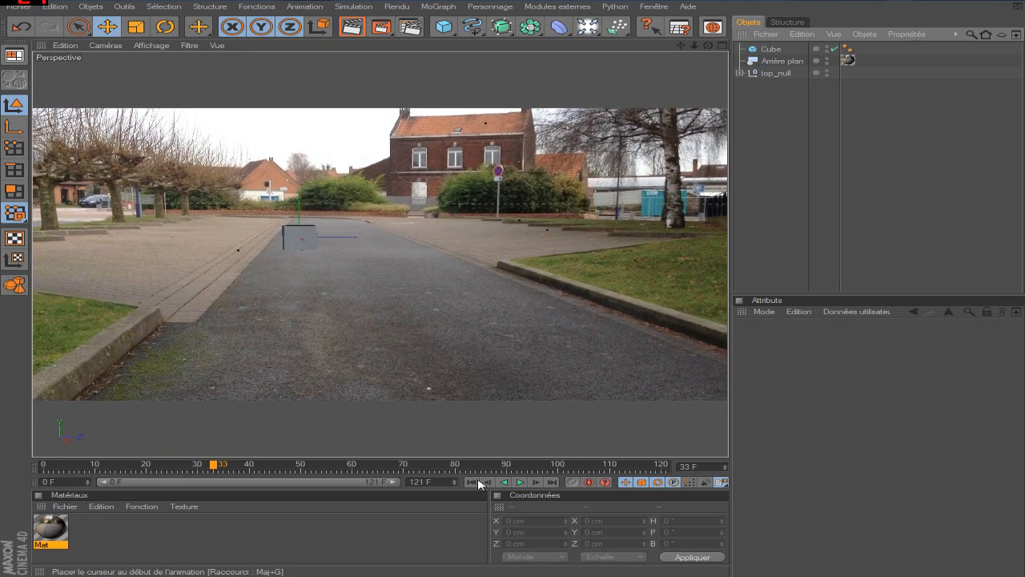
pyautogui.click(471, 482)
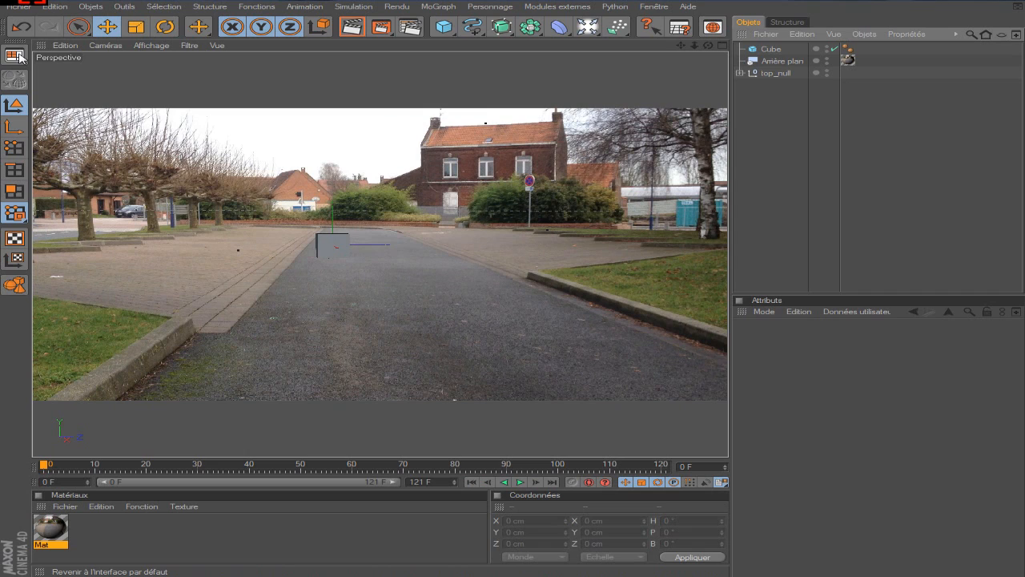
# Switch to the Animation layout and shift all the camera keys one frame earlier so they start at frame 0.
pyautogui.click(14, 54)
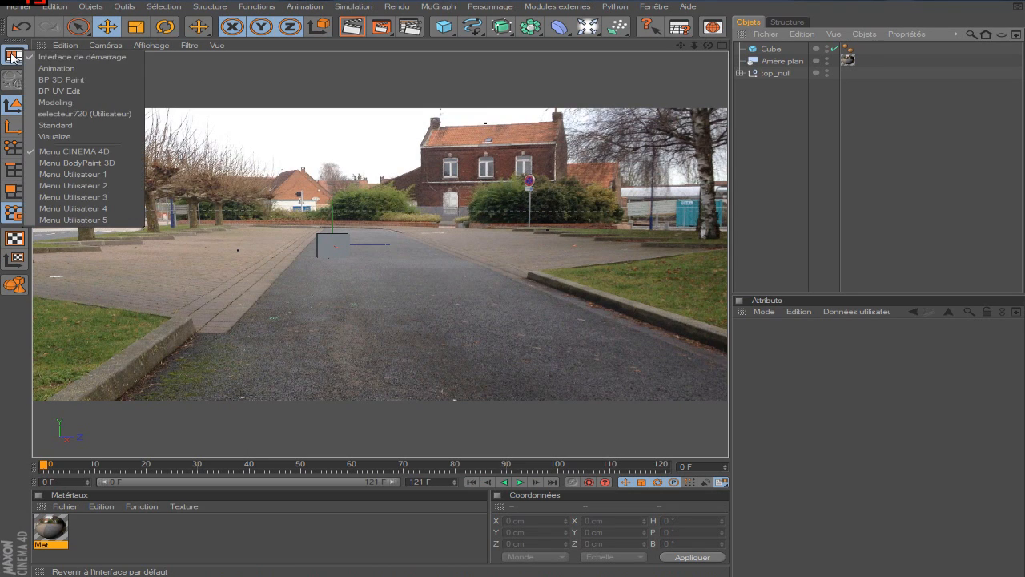
pyautogui.click(56, 68)
pyautogui.moveTo(1004, 329); pyautogui.dragTo(1019, 332)
pyautogui.moveTo(722, 349); pyautogui.dragTo(720, 349, button='middle')
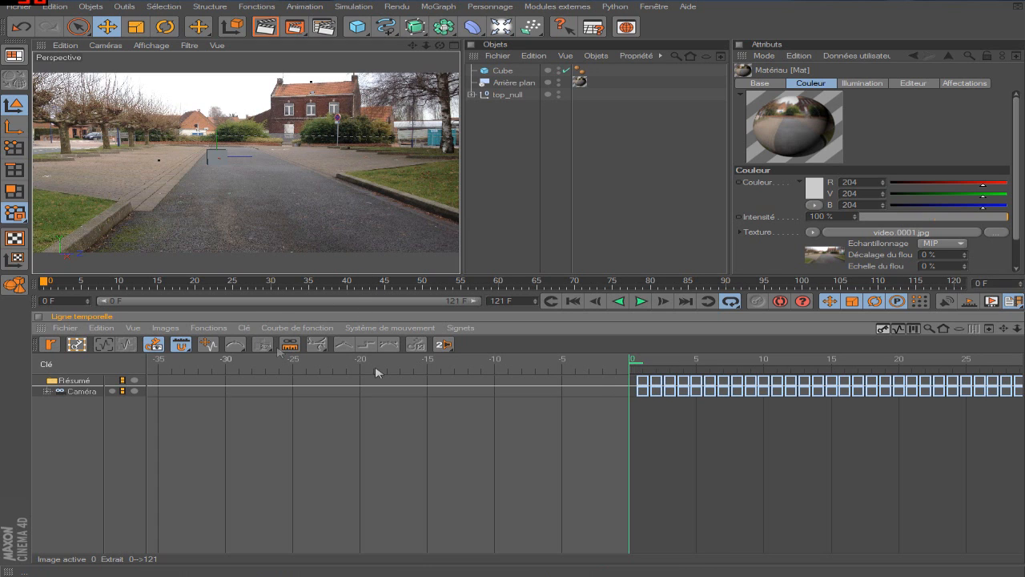
pyautogui.moveTo(1008, 332); pyautogui.dragTo(896, 332)
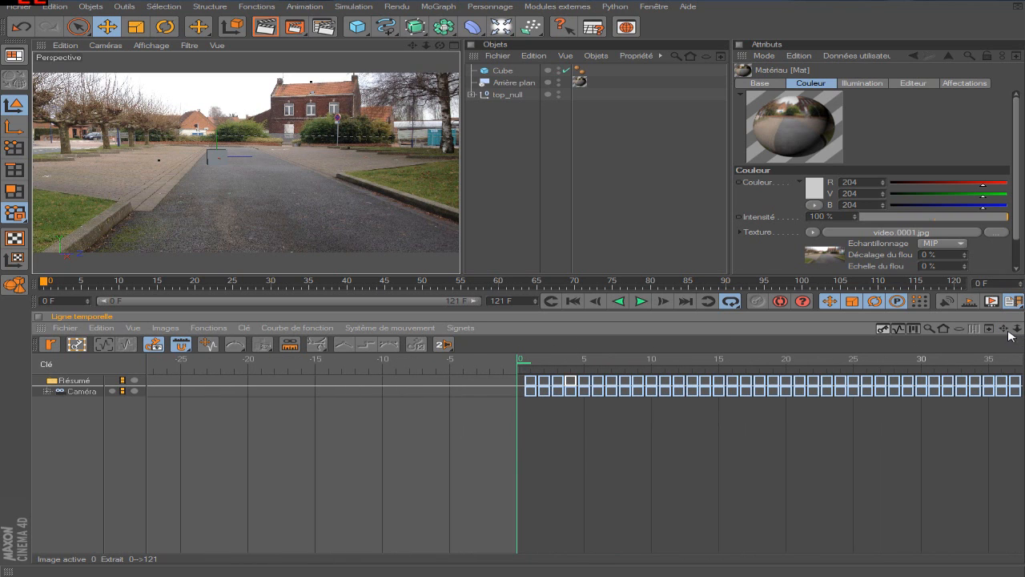
pyautogui.moveTo(1004, 332); pyautogui.dragTo(831, 332)
pyautogui.moveTo(1017, 329); pyautogui.dragTo(832, 328)
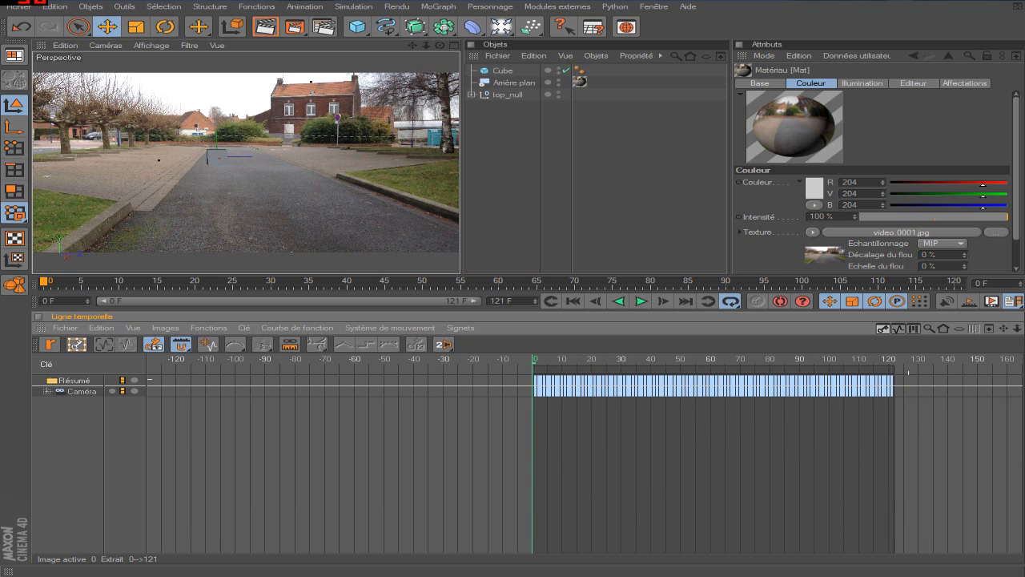
pyautogui.hotkey('ctrl', 'a')
pyautogui.moveTo(1017, 328); pyautogui.dragTo(664, 328)
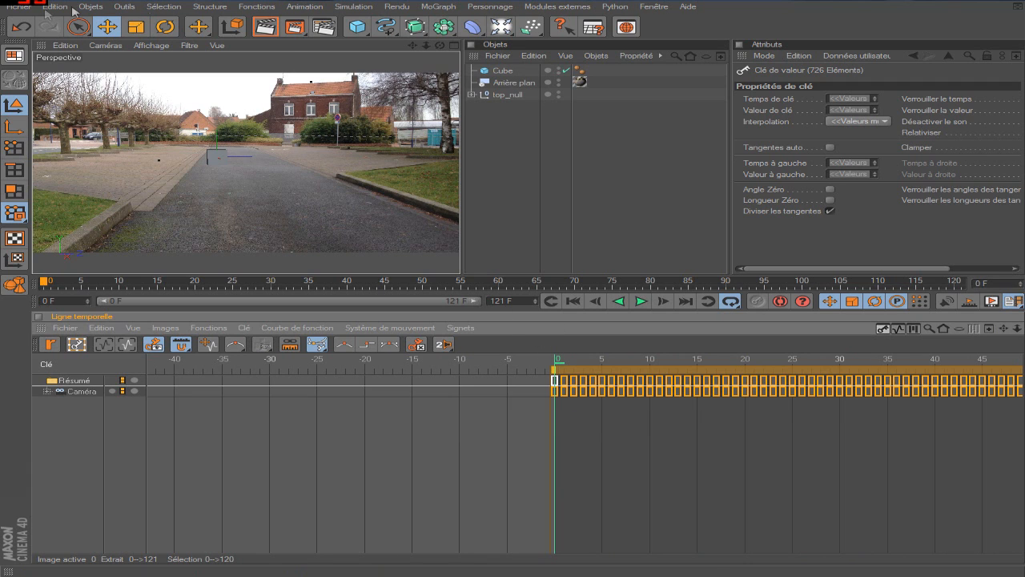
# Restore the Standard layout, play the animation to check the shifted camera keys, and return to frame 0.
pyautogui.click(13, 55)
pyautogui.click(69, 128)
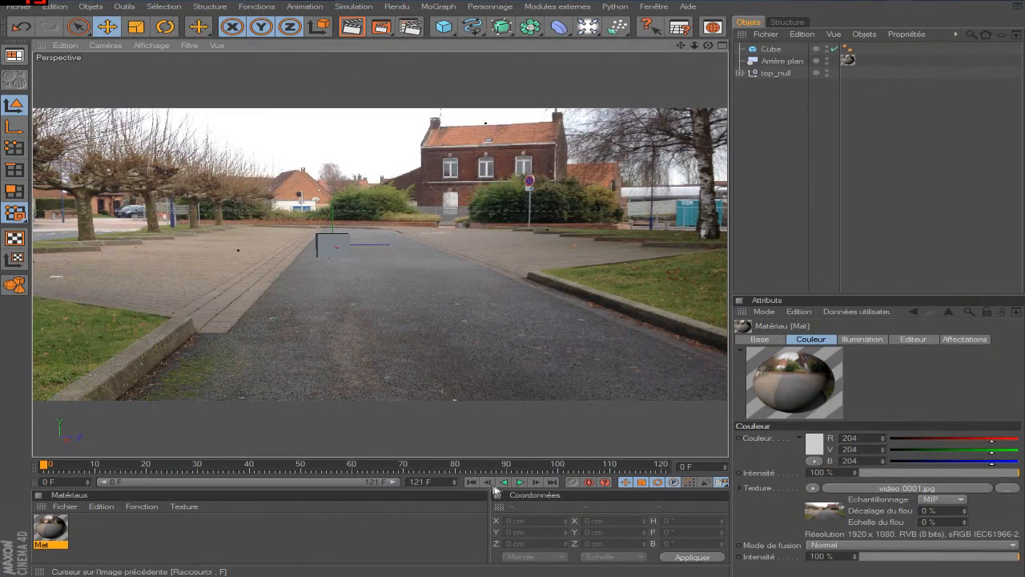
pyautogui.click(520, 482)
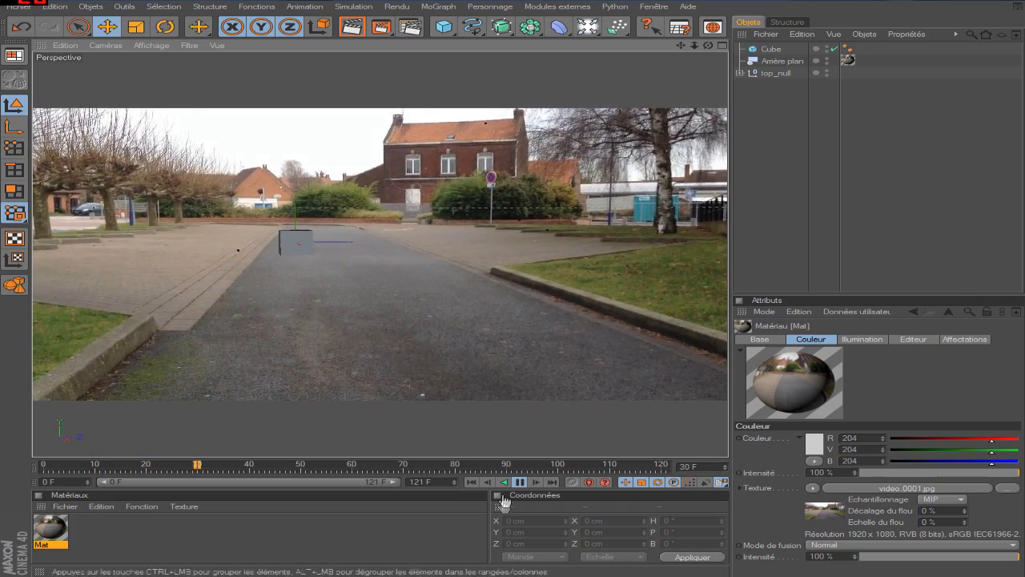
pyautogui.click(520, 482)
pyautogui.click(471, 482)
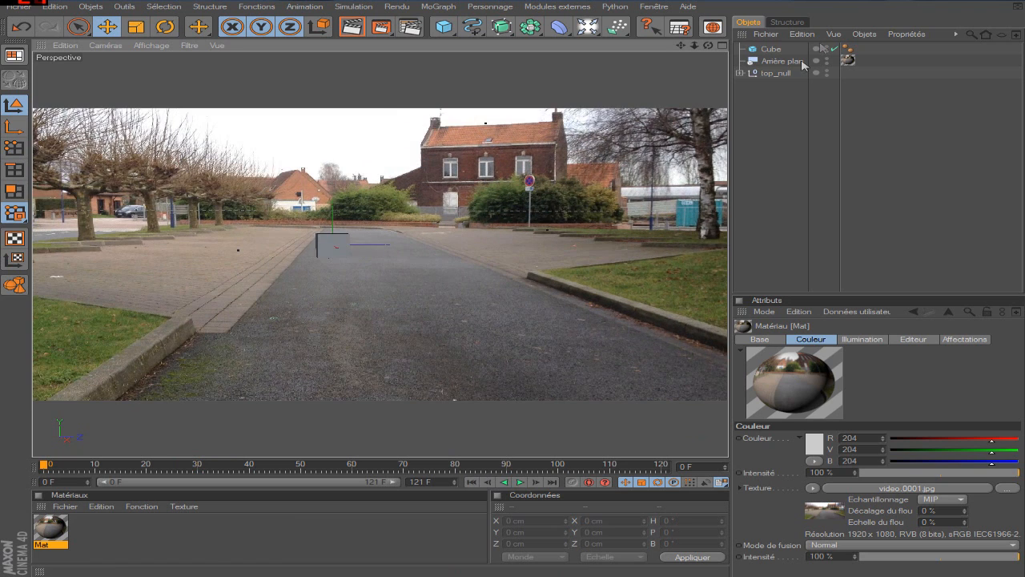
# Delete the test cube from the scene.
pyautogui.click(771, 49)
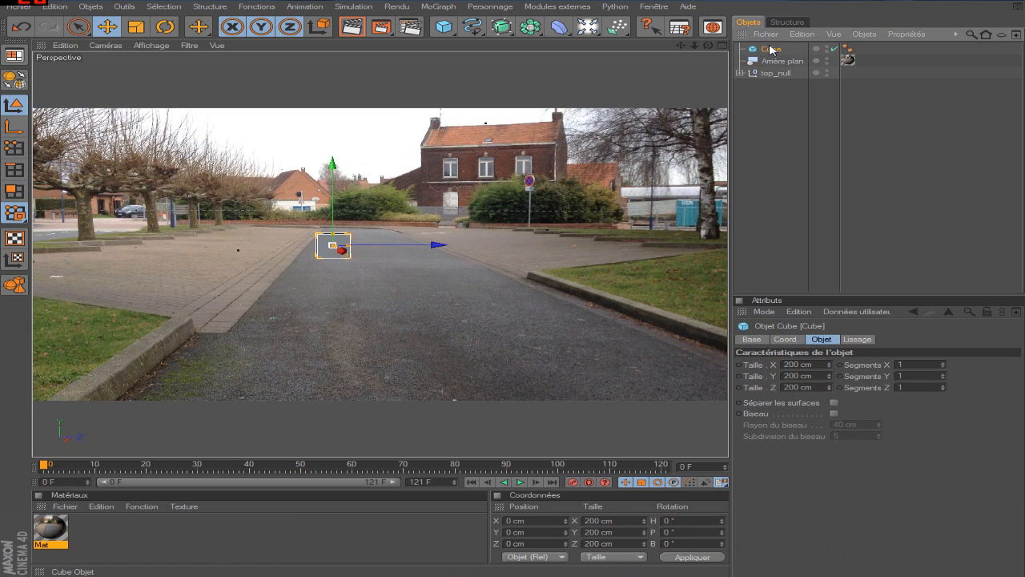
pyautogui.press('Delete')
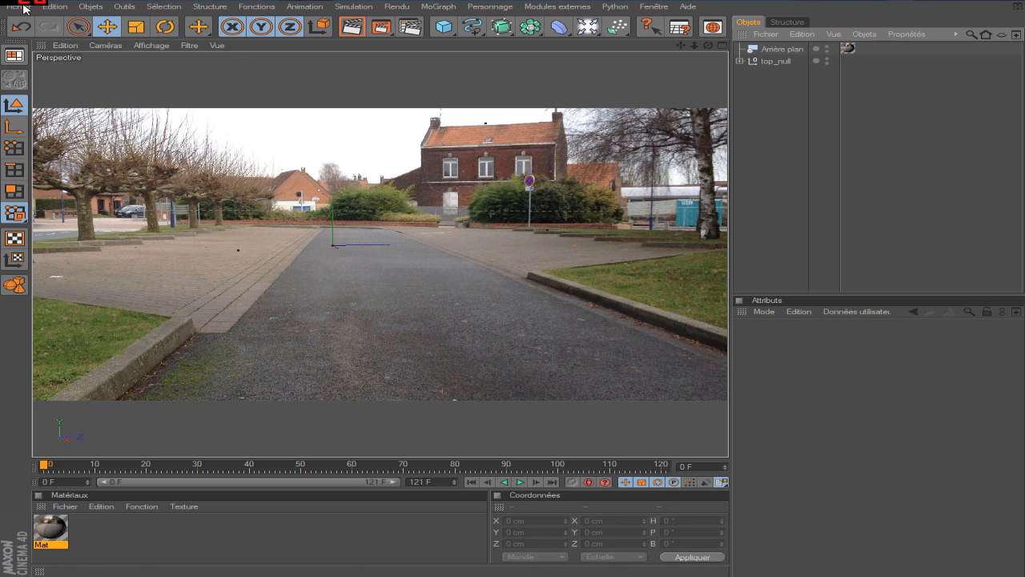
# Switch to the open nouveau perso.c4d scene, collapse the character's hierarchy, and select the Perso null object.
pyautogui.click(654, 6)
pyautogui.click(710, 323)
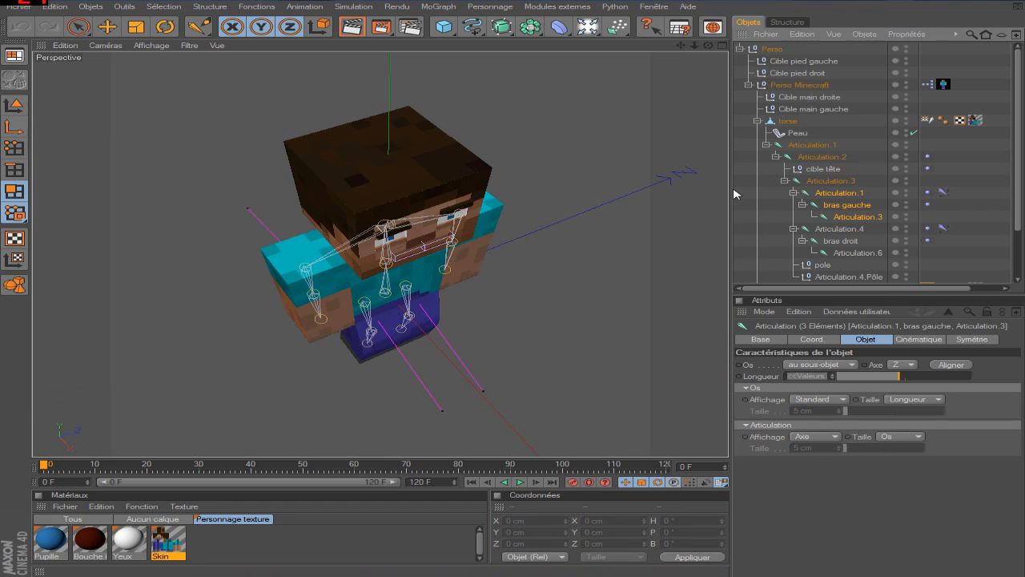
pyautogui.click(747, 85)
pyautogui.click(740, 49)
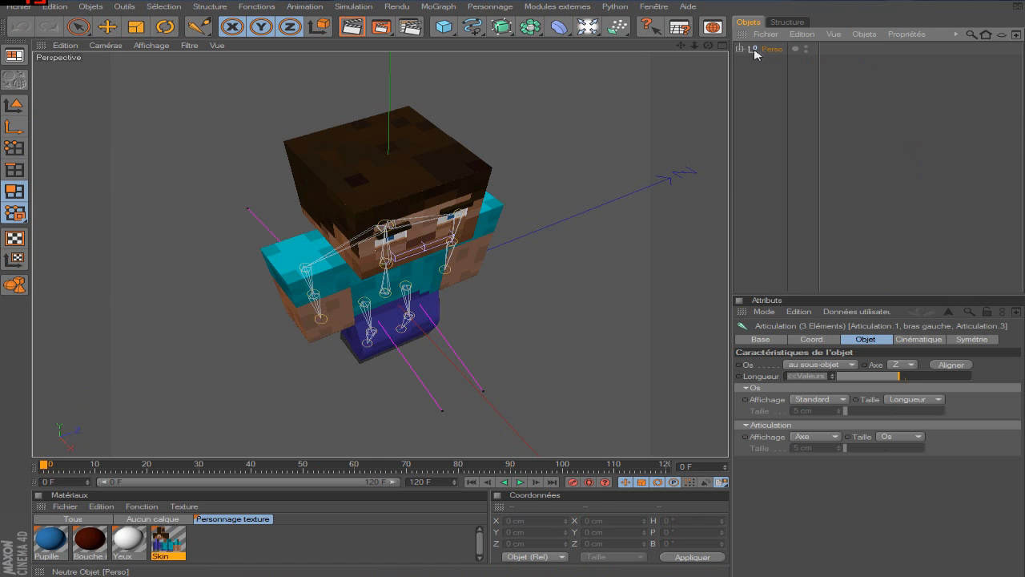
pyautogui.click(766, 51)
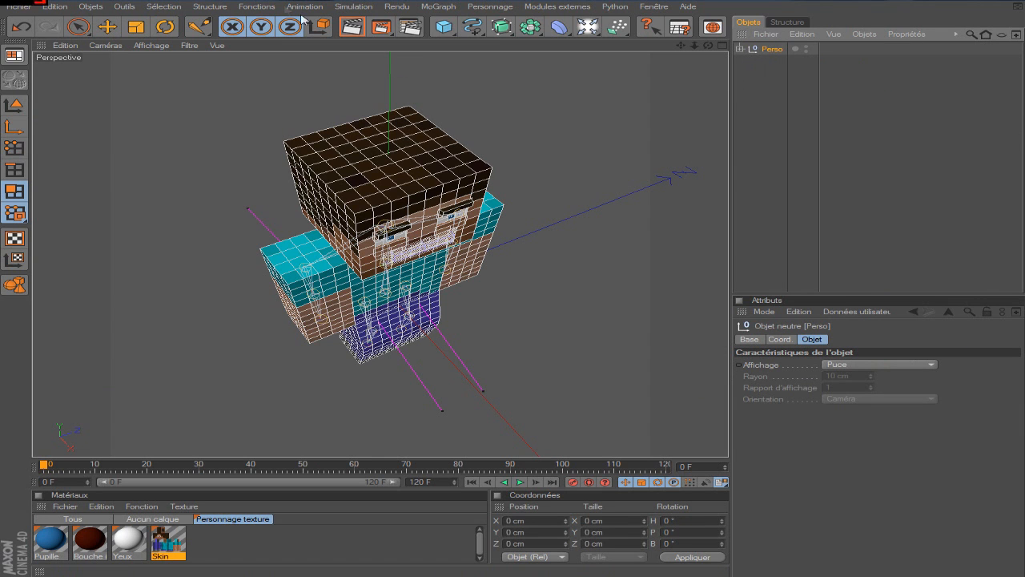
# Switch back to the boujou.c4d scene and leave nothing selected.
pyautogui.click(652, 7)
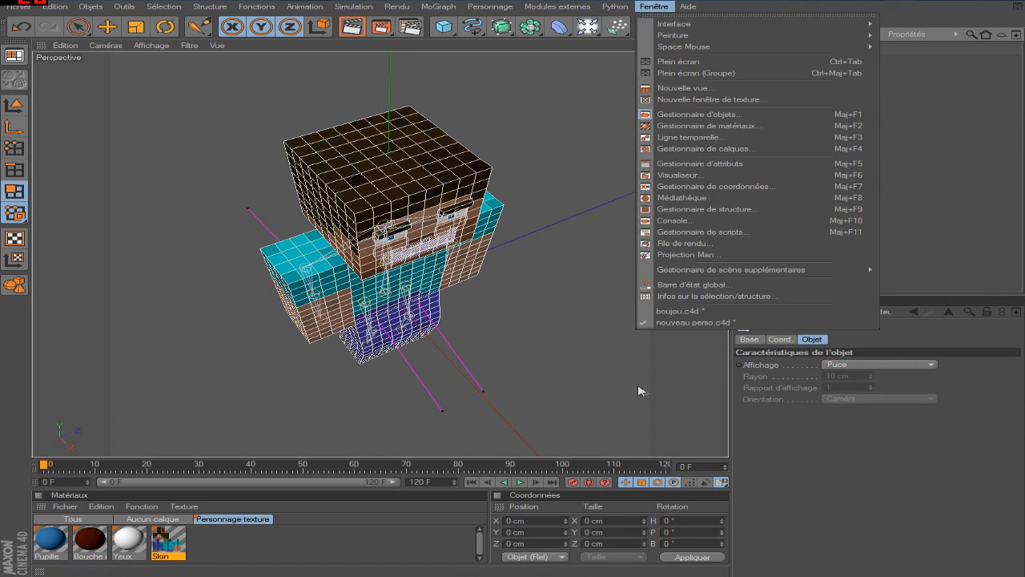
pyautogui.click(685, 323)
pyautogui.click(19, 7)
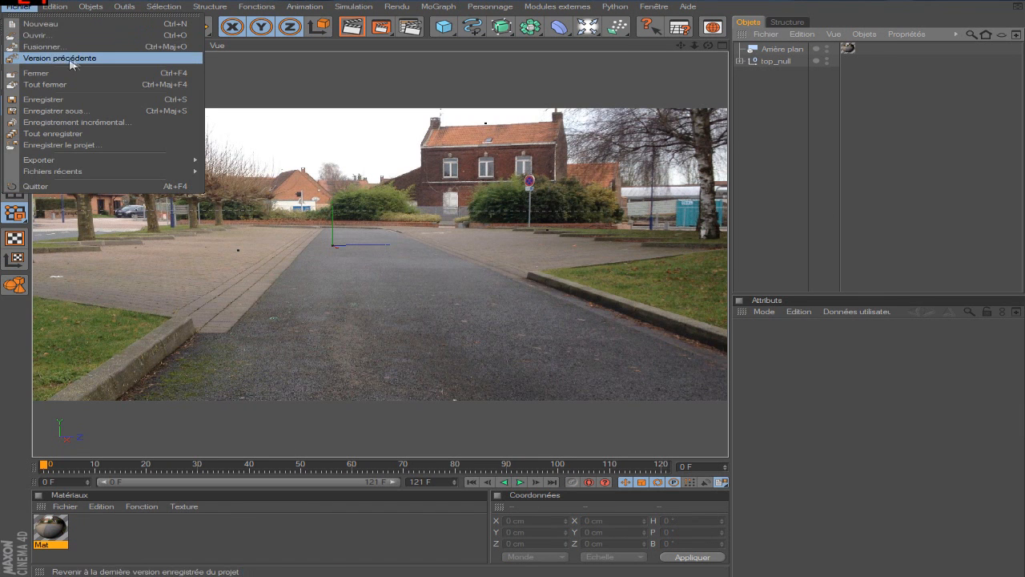
pyautogui.click(768, 102)
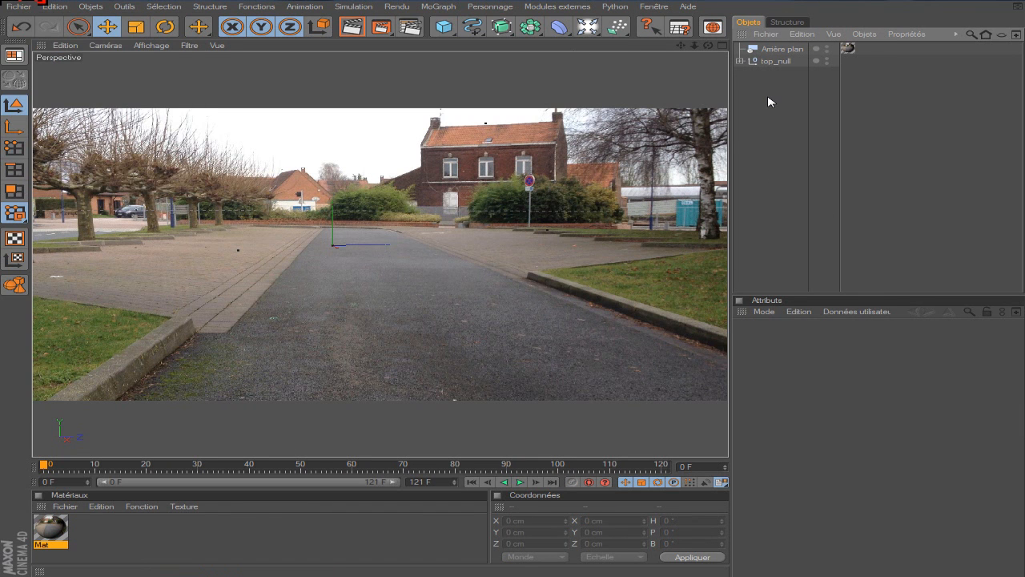
# Paste the copied Perso character into the tracked scene and play the animation to check how it follows the camera.
pyautogui.hotkey('ctrl', 'v')
pyautogui.click(769, 130)
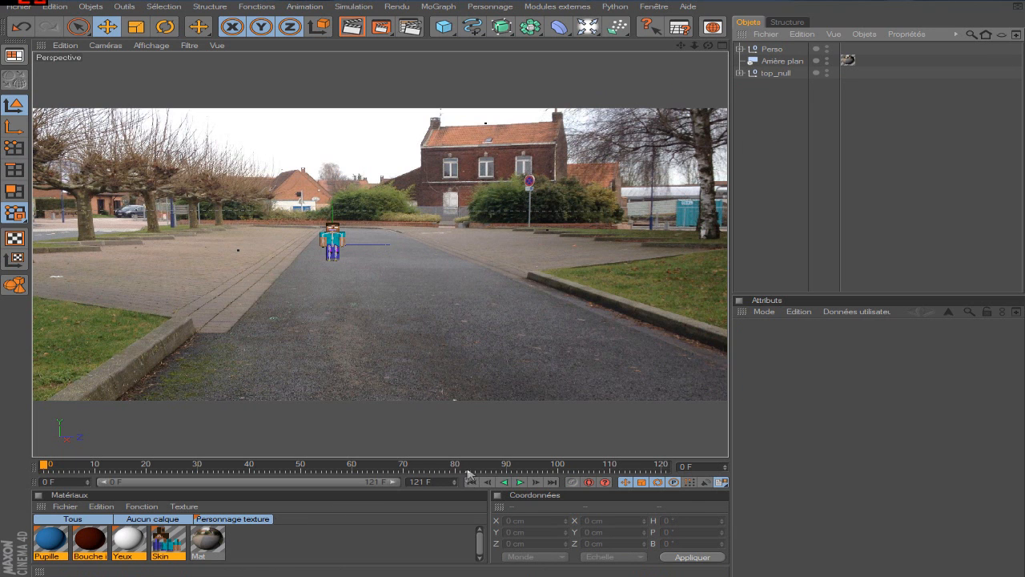
pyautogui.click(520, 483)
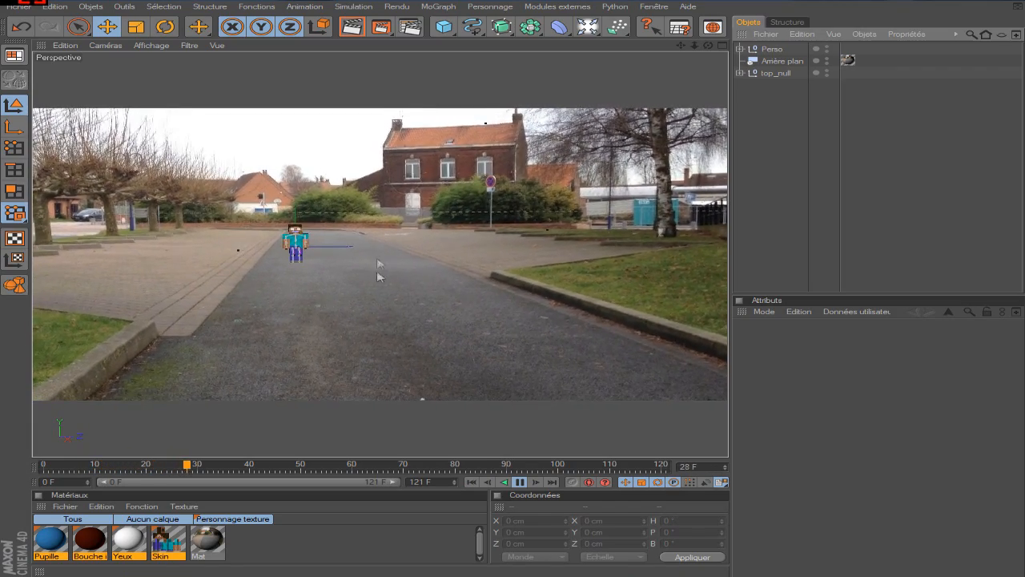
pyautogui.click(521, 483)
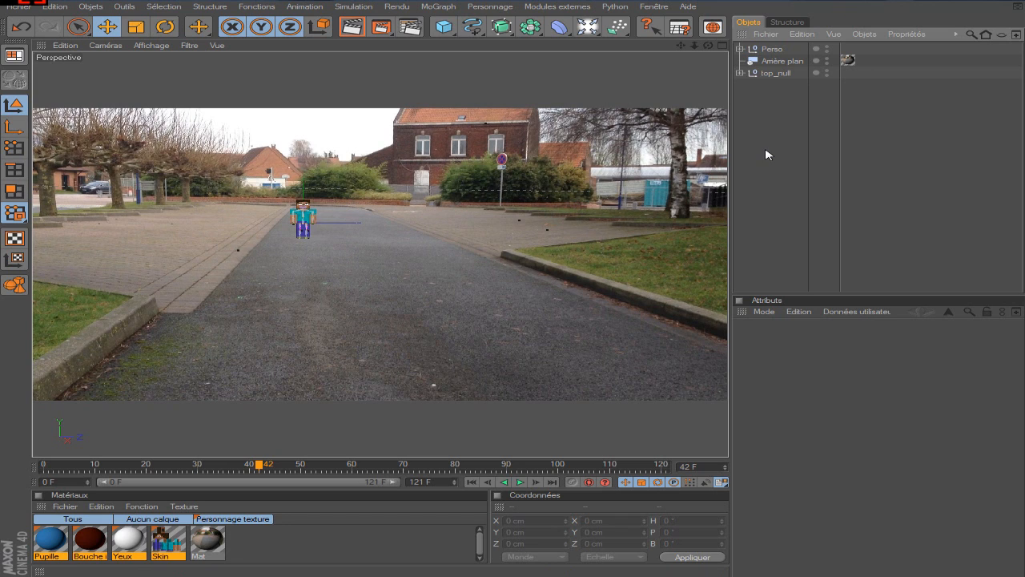
# Expand the Perso null's hierarchy to show its foot targets and Perso Minecraft object, leaving nothing selected.
pyautogui.click(739, 49)
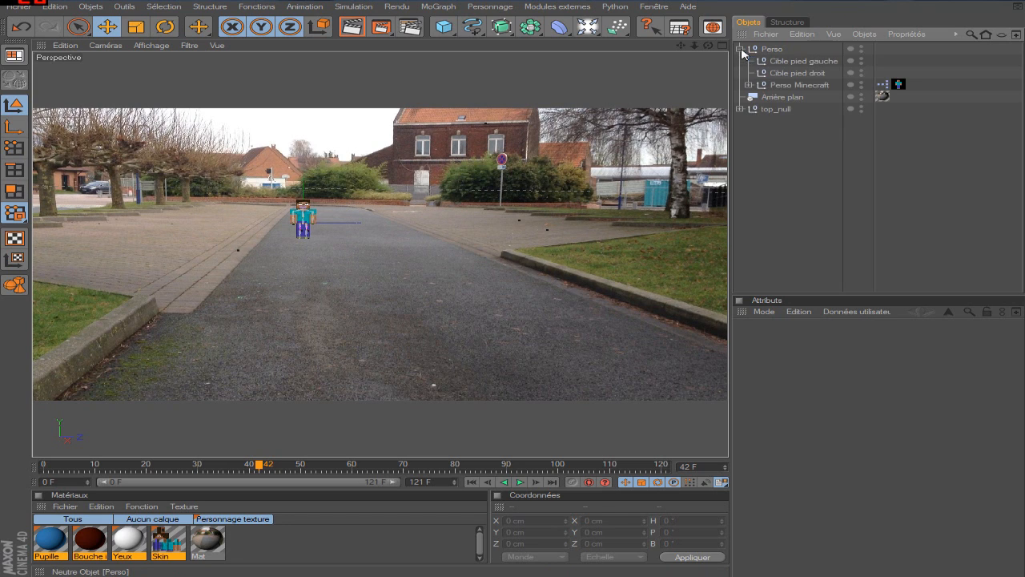
pyautogui.click(801, 61)
pyautogui.click(718, 244)
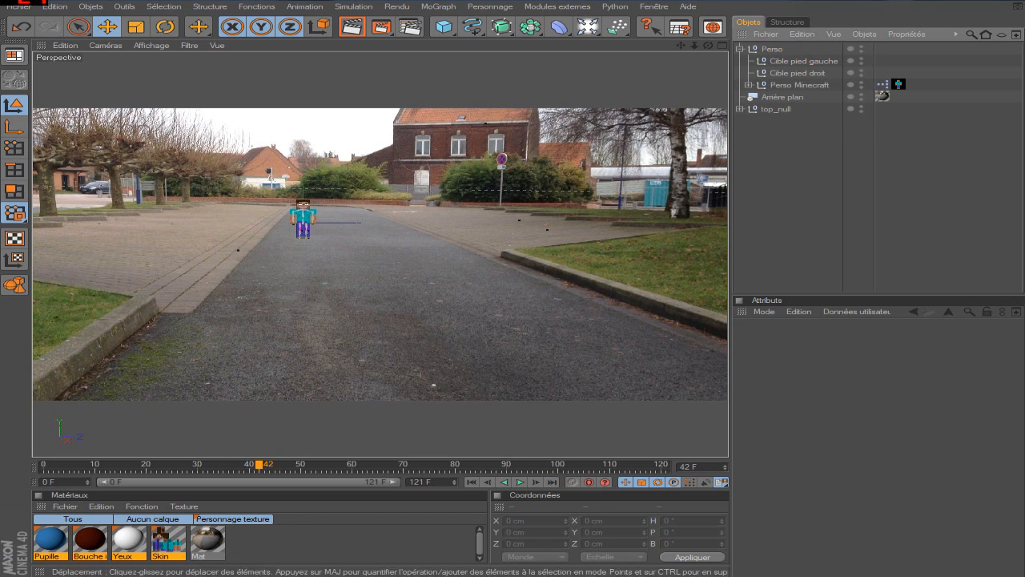
# Set the render output's frame range to all frames of the animation and close the render settings.
pyautogui.click(410, 26)
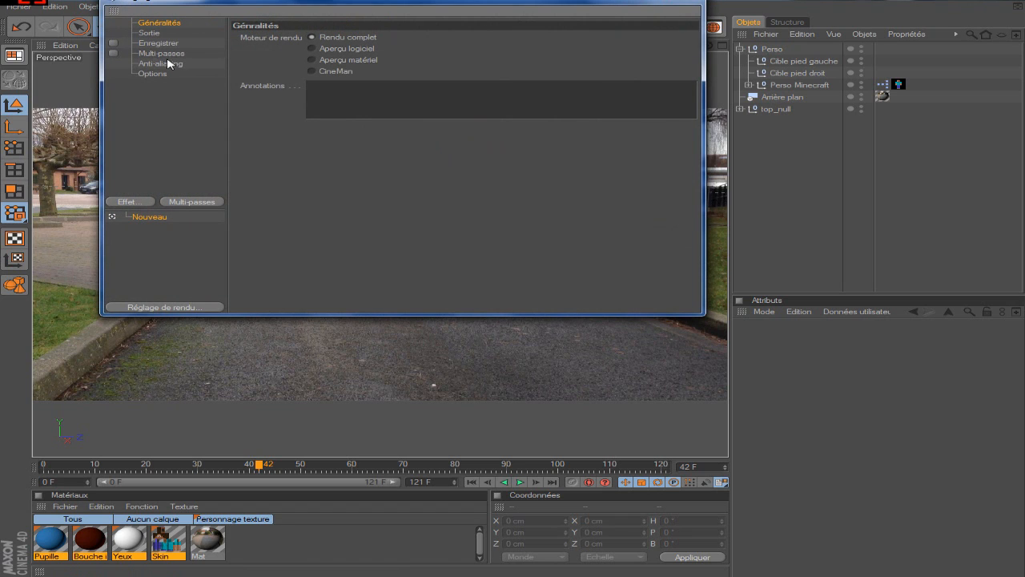
pyautogui.click(149, 33)
pyautogui.click(435, 159)
pyautogui.click(435, 170)
pyautogui.click(689, 2)
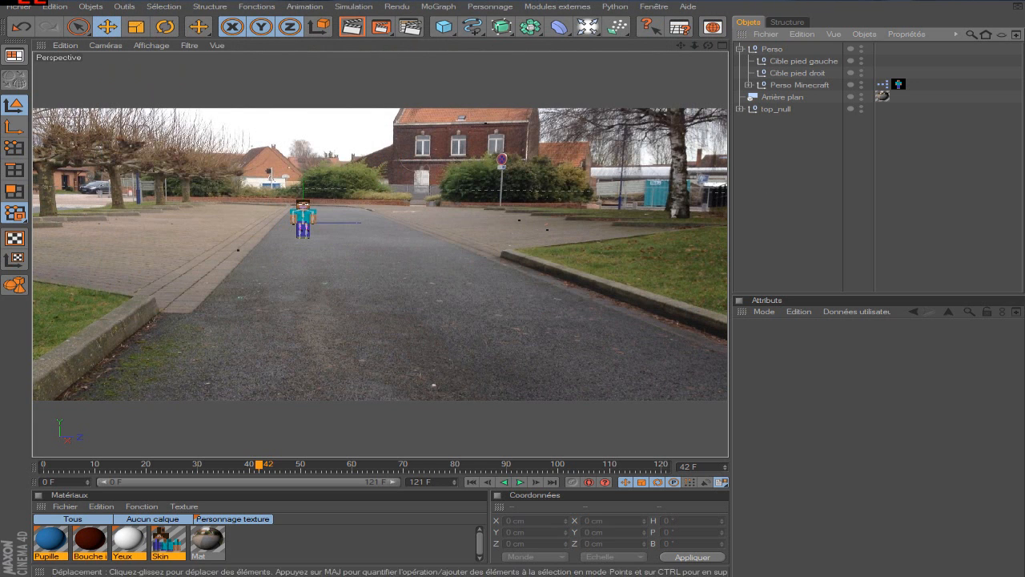
# Return to frame 0, start a test render in the picture viewer without saving, examine the character at full size, and minimize the viewer.
pyautogui.click(471, 481)
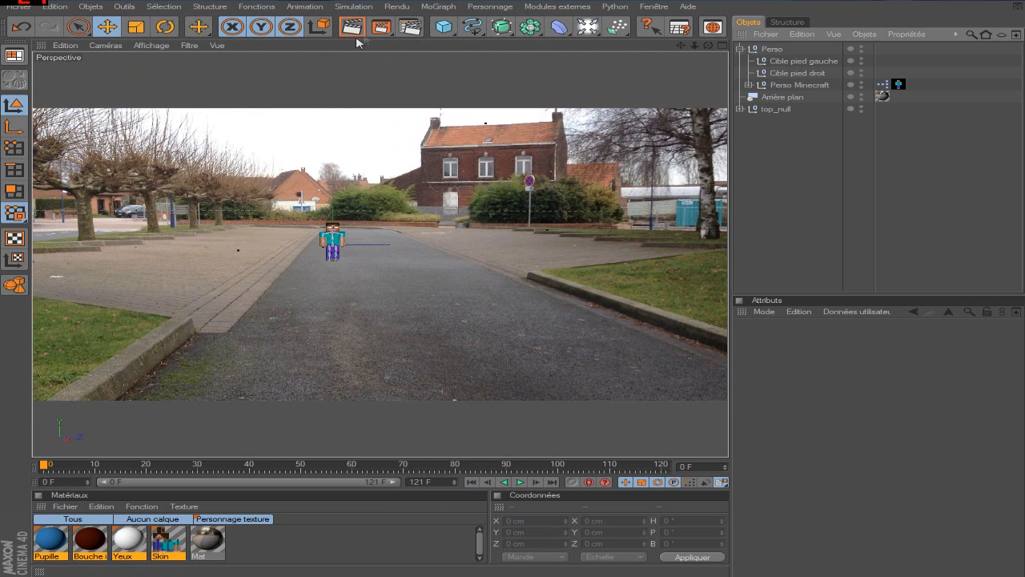
pyautogui.click(380, 27)
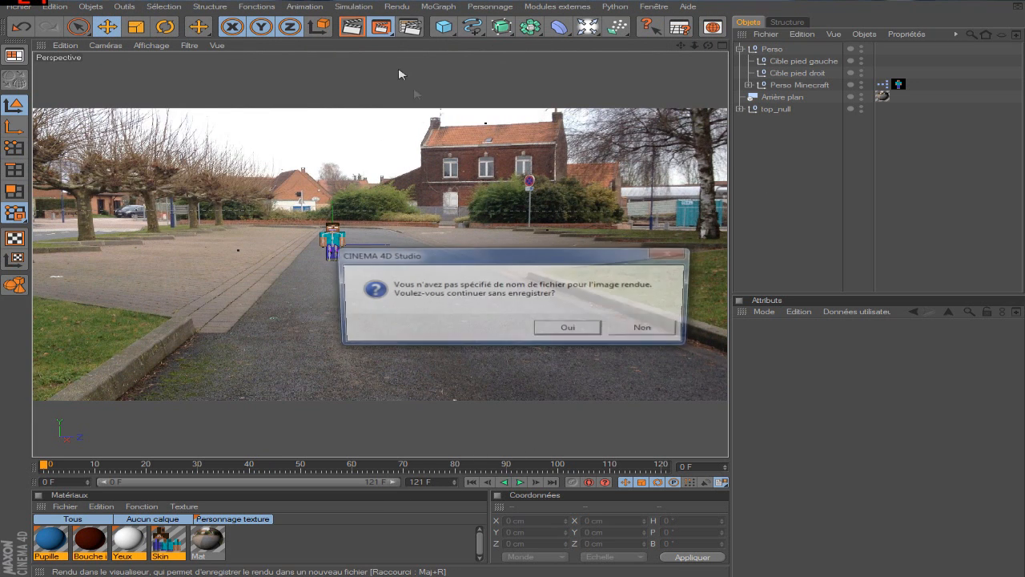
pyautogui.click(572, 334)
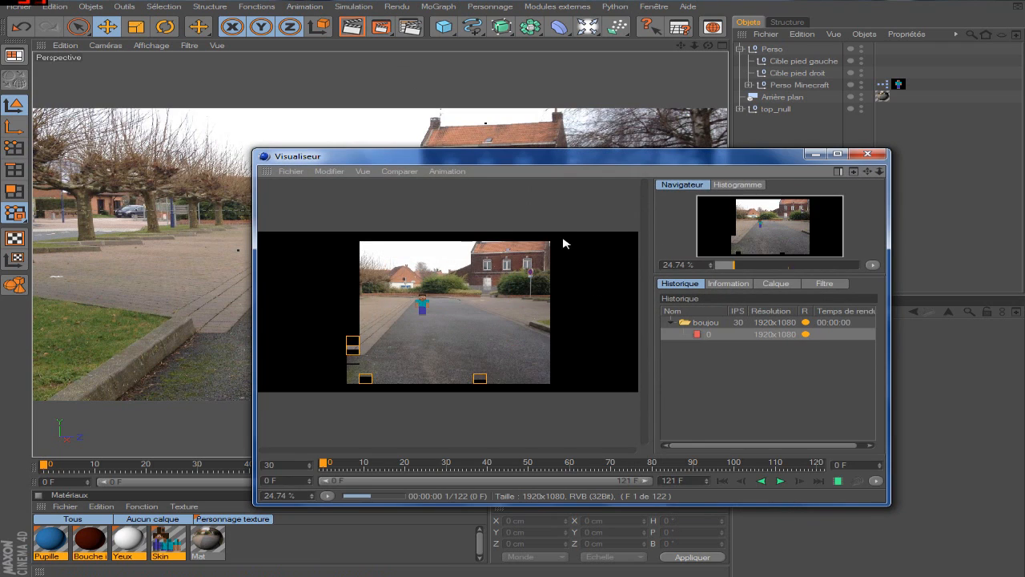
pyautogui.click(837, 154)
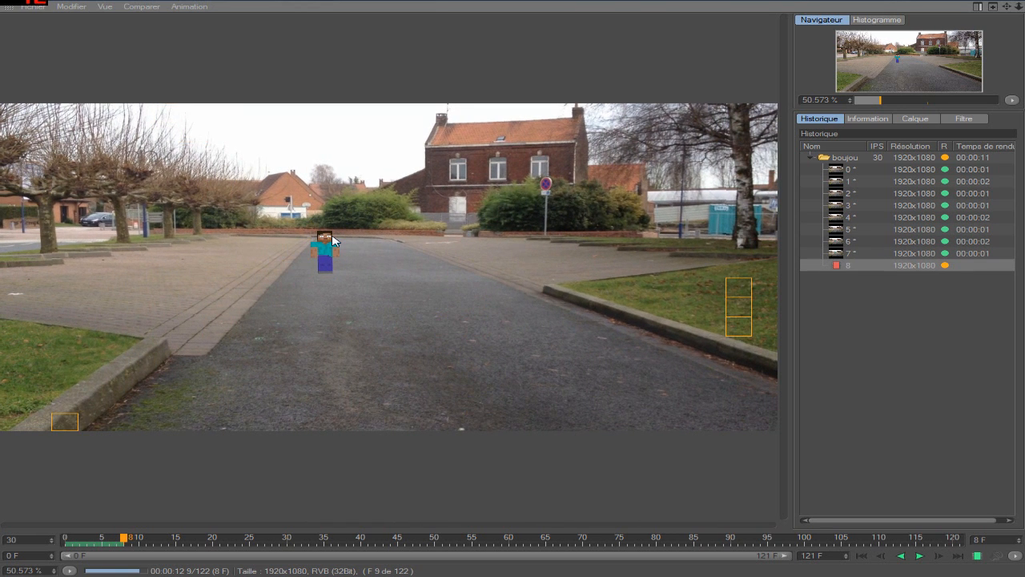
pyautogui.click(958, 2)
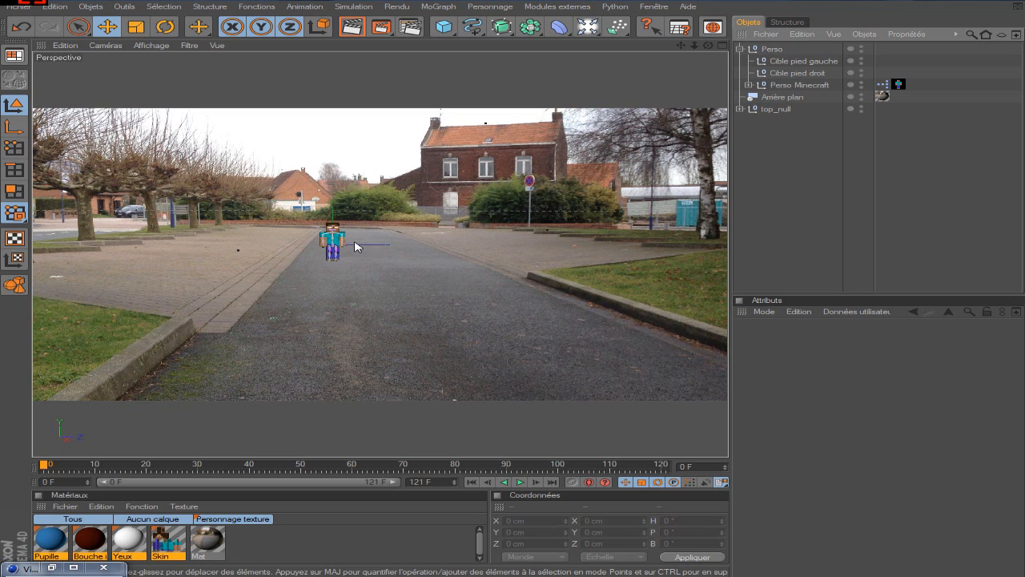
# Add a Sol floor object and lower it to about -157 cm in Y, under the character's feet.
pyautogui.click(587, 27)
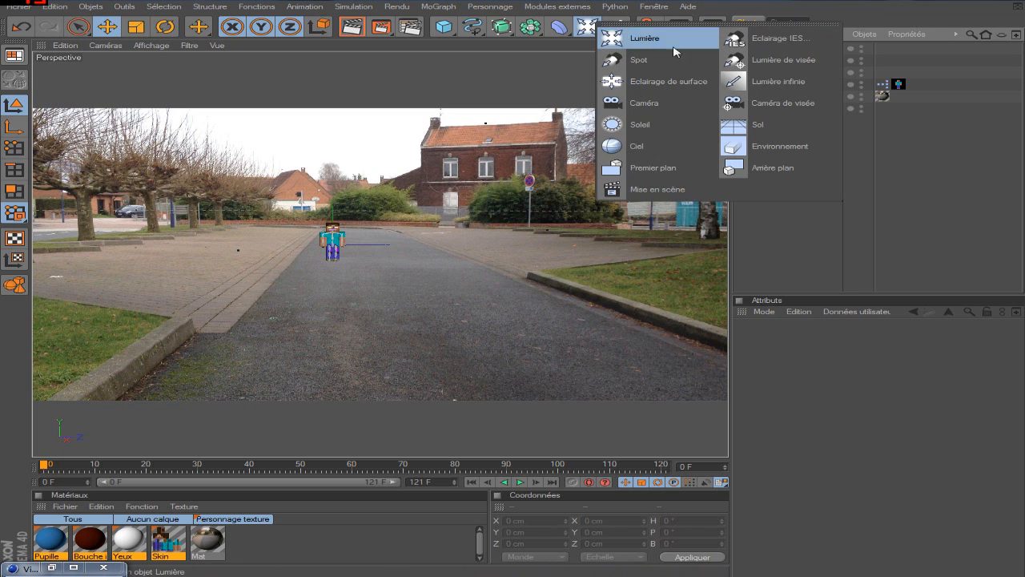
pyautogui.click(769, 128)
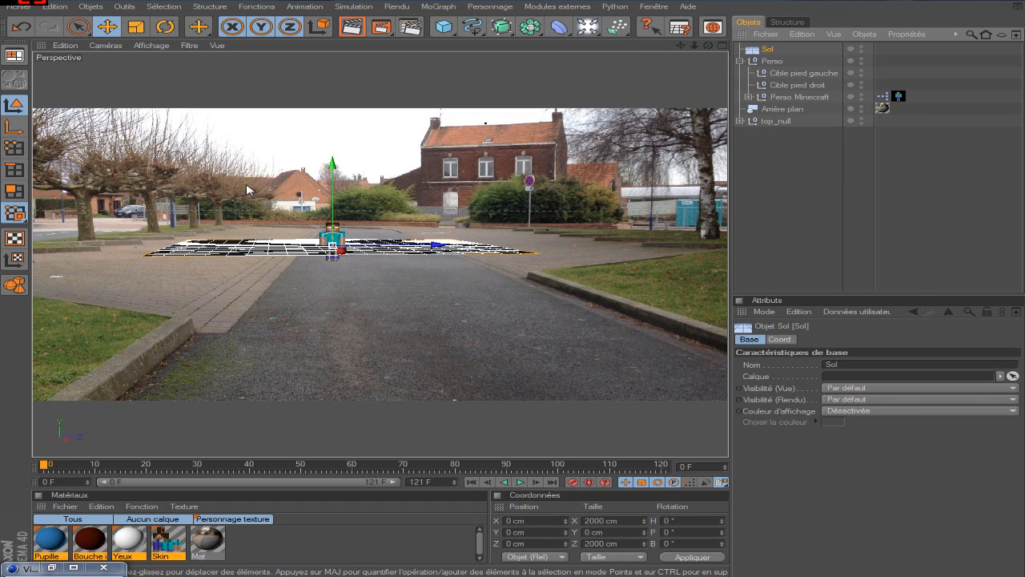
pyautogui.moveTo(332, 192)
pyautogui.mouseDown()
pyautogui.moveTo(333, 224)
pyautogui.moveTo(333, 183)
pyautogui.mouseUp()
# Rotate the floor to match the filmed road, at about H -7.7°, P 1.4° and B 4.7°, and deselect it.
pyautogui.click(165, 28)
pyautogui.moveTo(394, 268); pyautogui.dragTo(381, 272)
pyautogui.moveTo(328, 232); pyautogui.dragTo(302, 229)
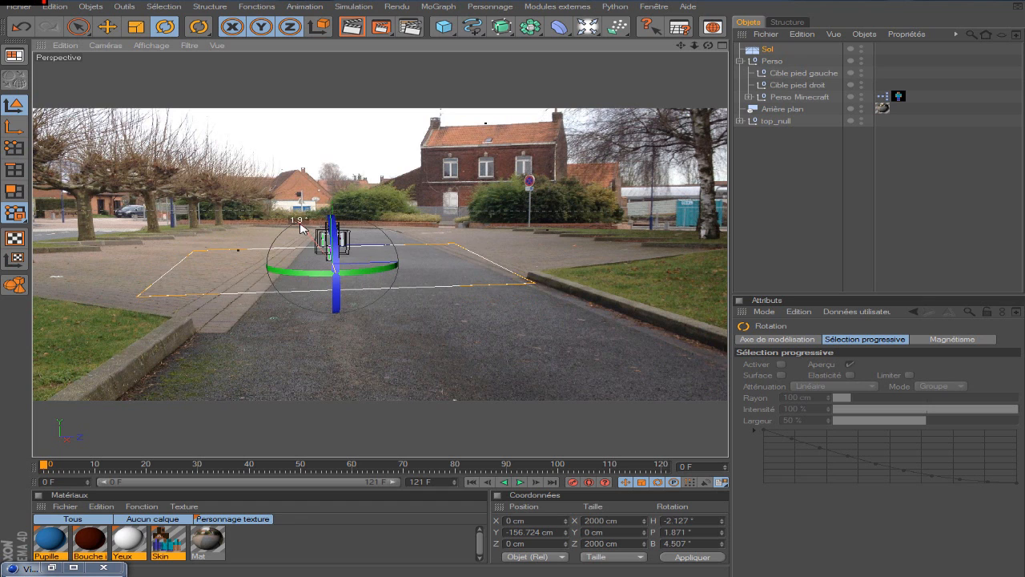
pyautogui.moveTo(354, 276); pyautogui.dragTo(358, 276)
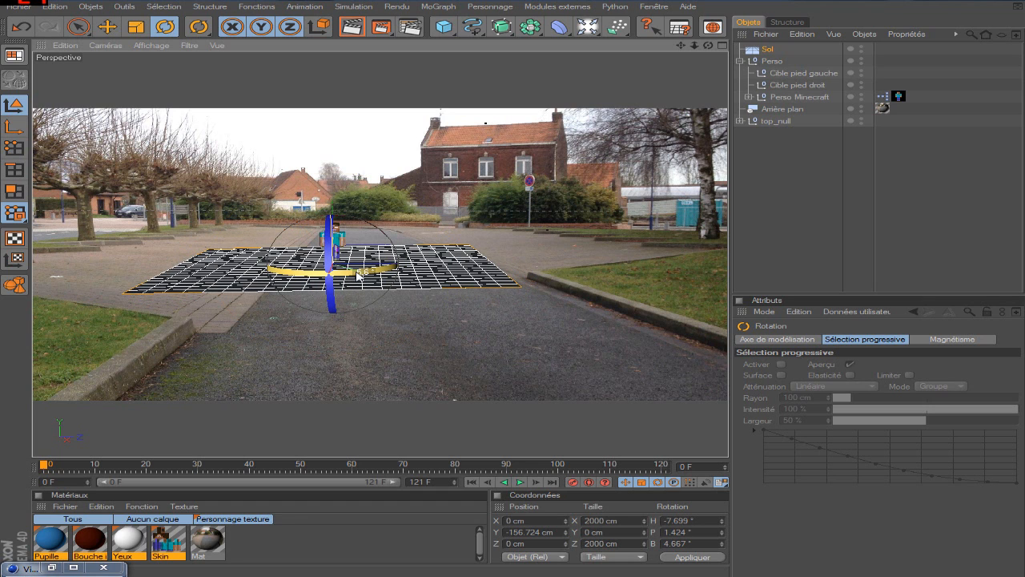
pyautogui.click(771, 197)
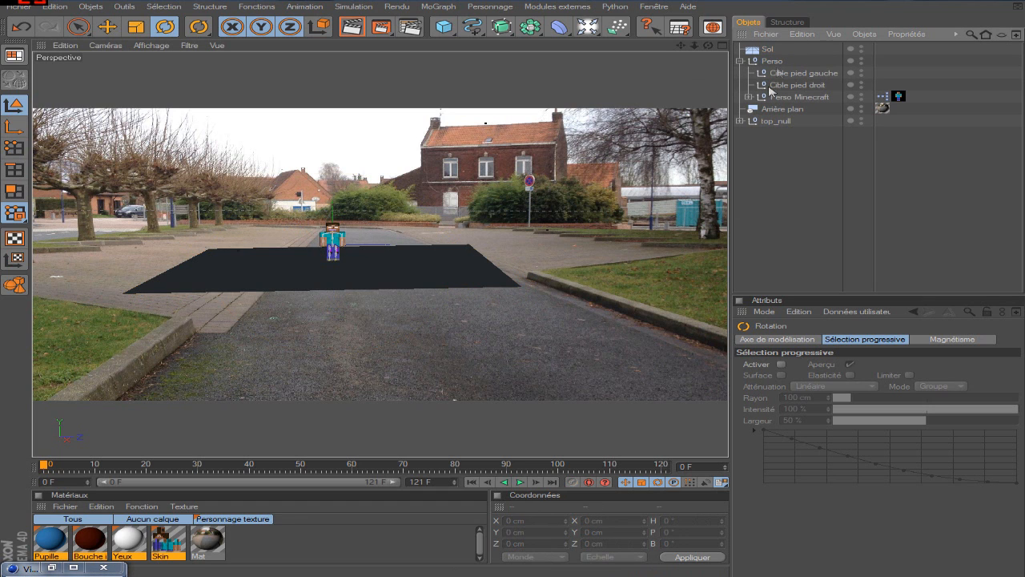
# Apply the Mat material to the floor and give it a Rendu tag with Ombres propres off and Composition avec le fond on.
pyautogui.moveTo(210, 542); pyautogui.dragTo(779, 122)
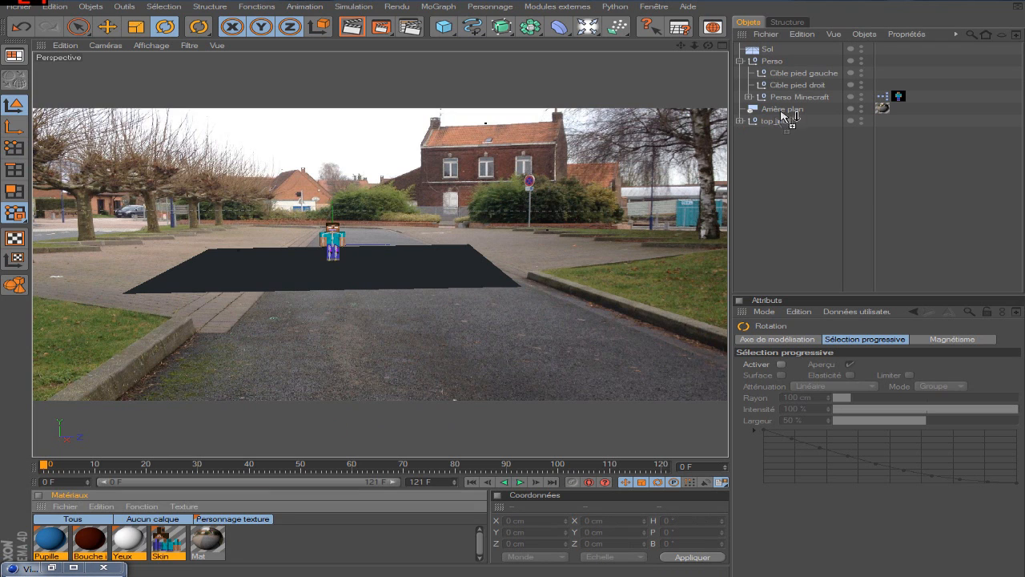
pyautogui.moveTo(755, 50); pyautogui.dragTo(766, 49)
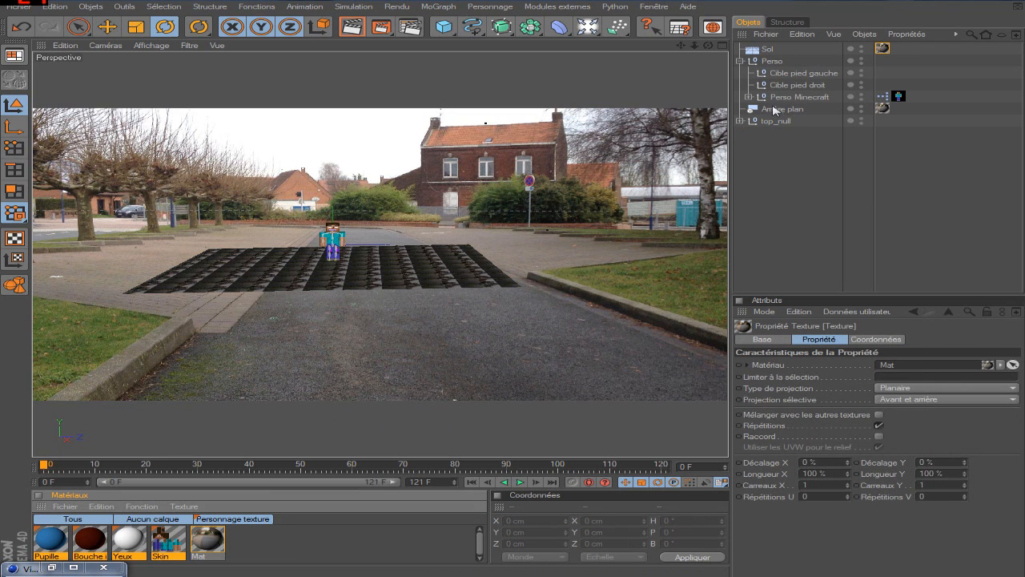
pyautogui.click(769, 53)
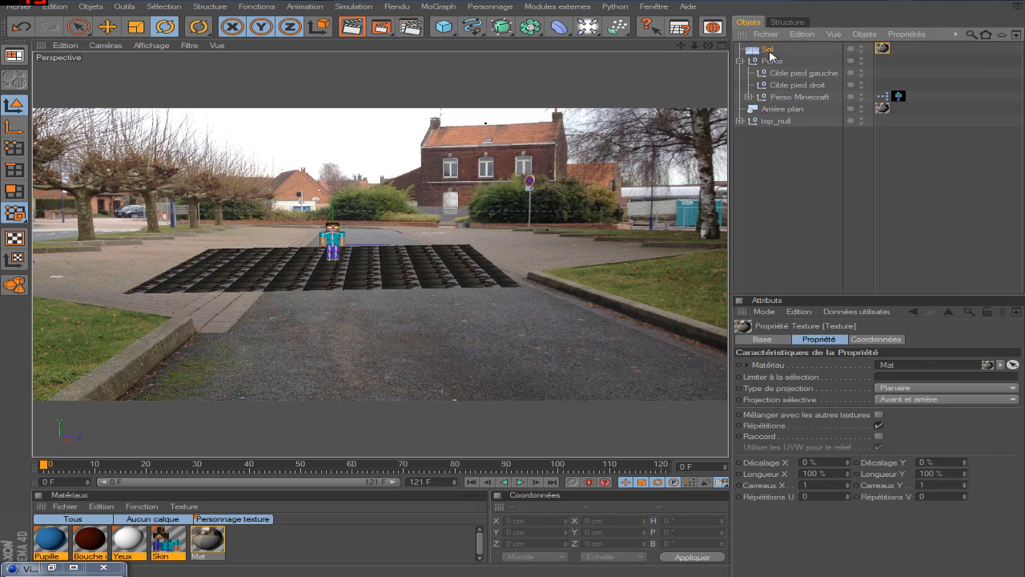
pyautogui.rightClick(771, 54)
pyautogui.moveTo(841, 59)
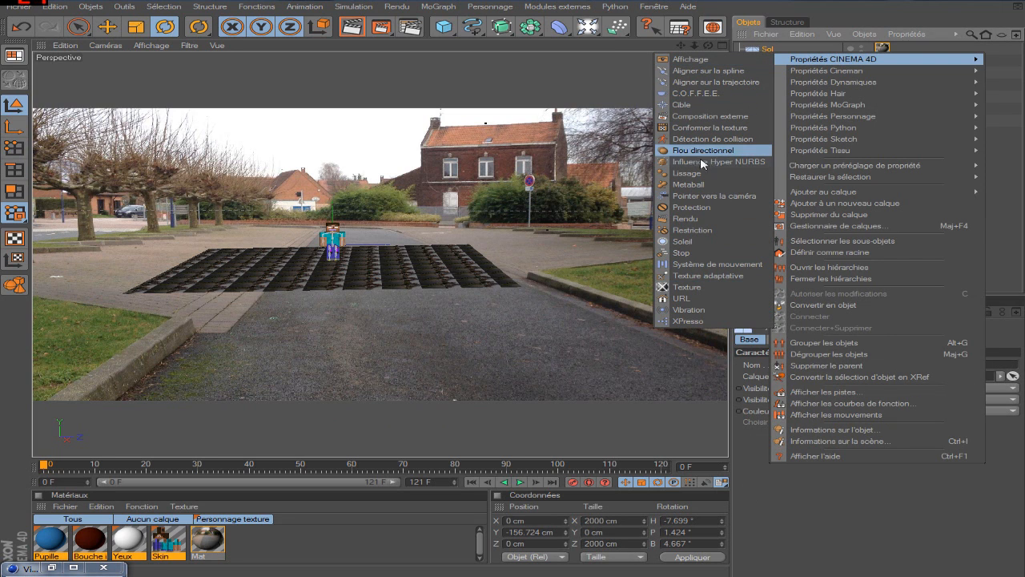
pyautogui.click(705, 219)
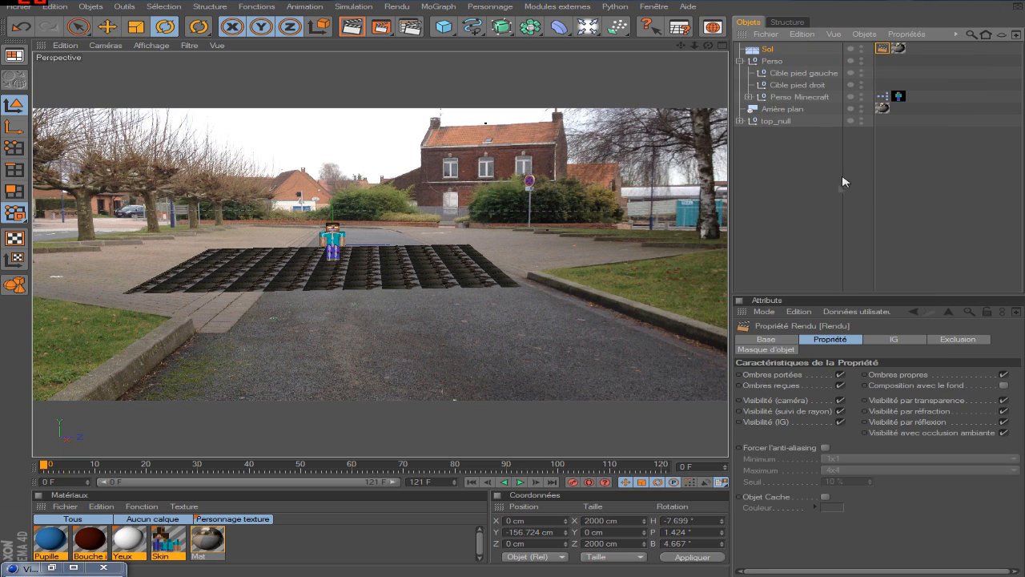
pyautogui.click(1003, 374)
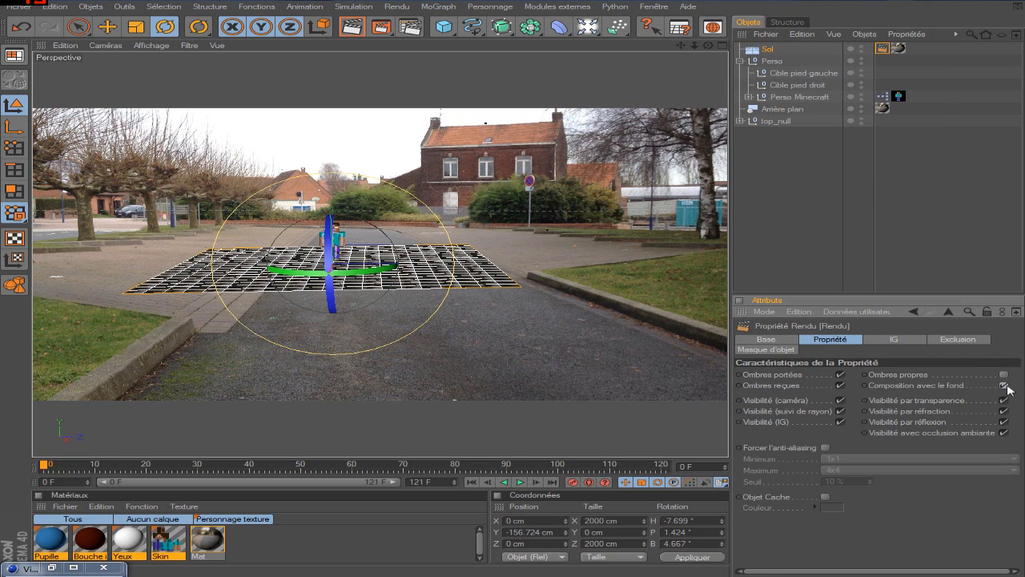
pyautogui.click(478, 226)
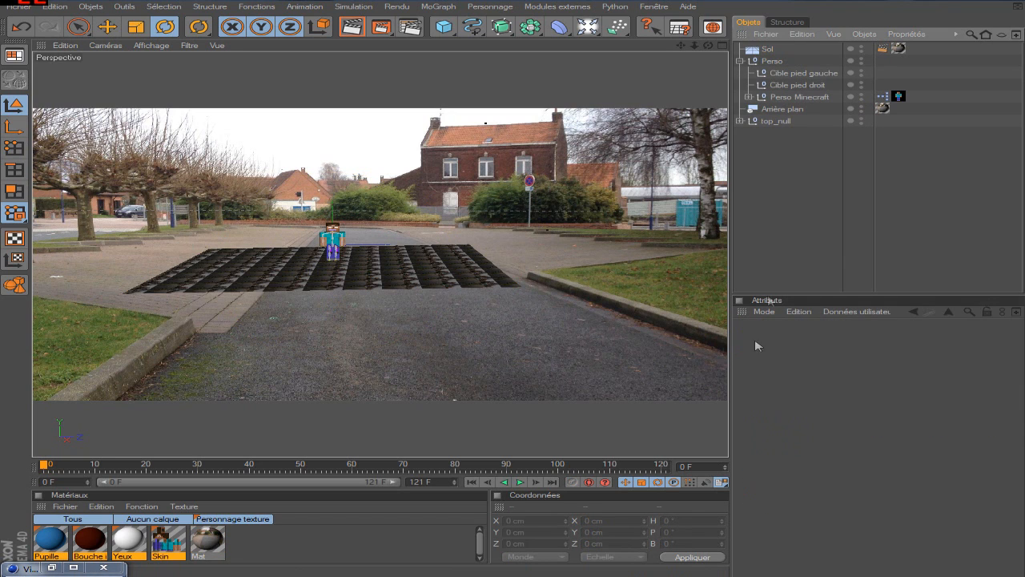
# Try the Caméra projection type on the floor's texture tag and test-render the view.
pyautogui.click(898, 48)
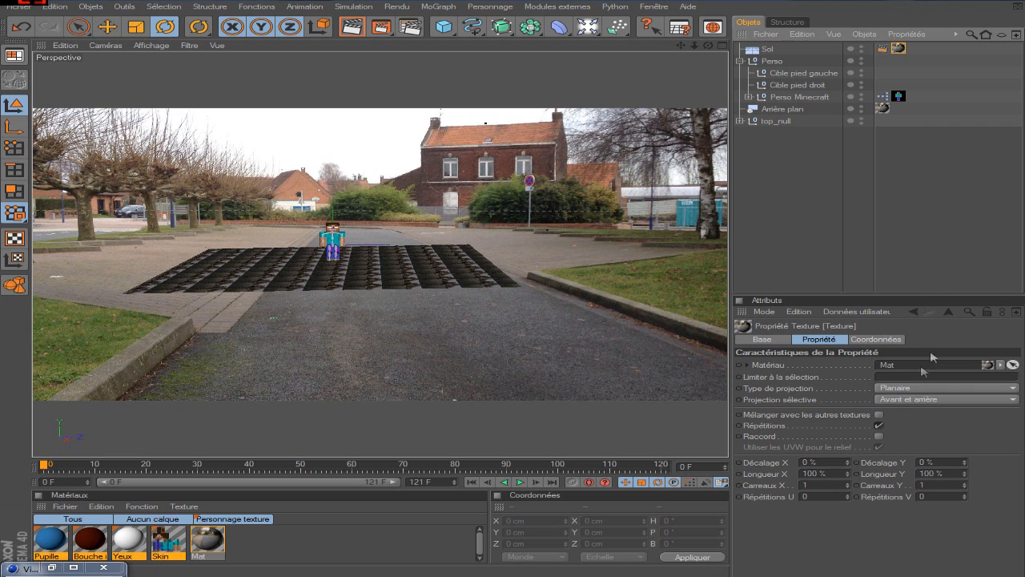
pyautogui.click(916, 391)
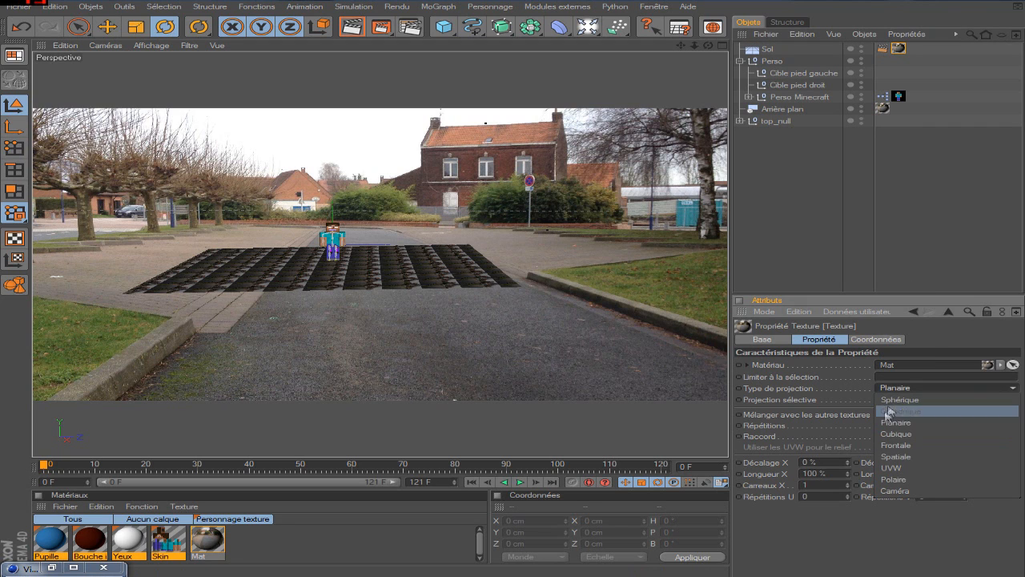
pyautogui.click(897, 490)
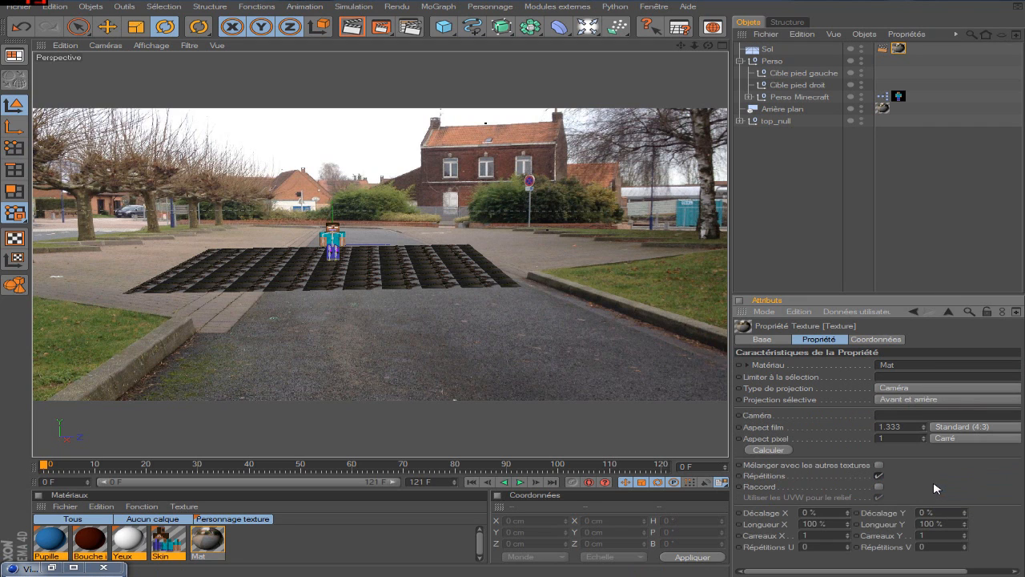
pyautogui.click(839, 195)
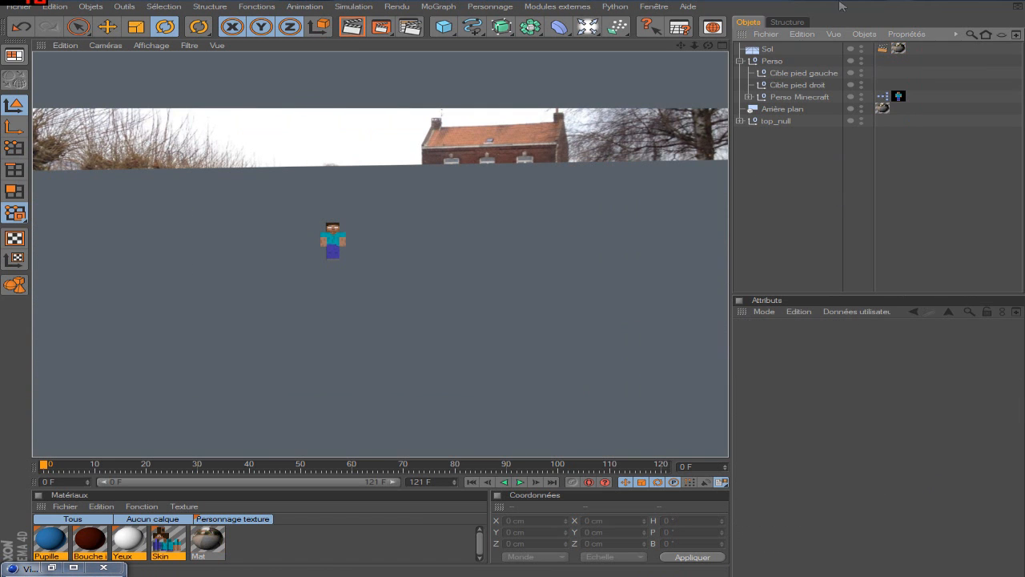
# Set the floor texture's projection type to Frontale and test-render the view to check that the floor blends with the video.
pyautogui.click(898, 48)
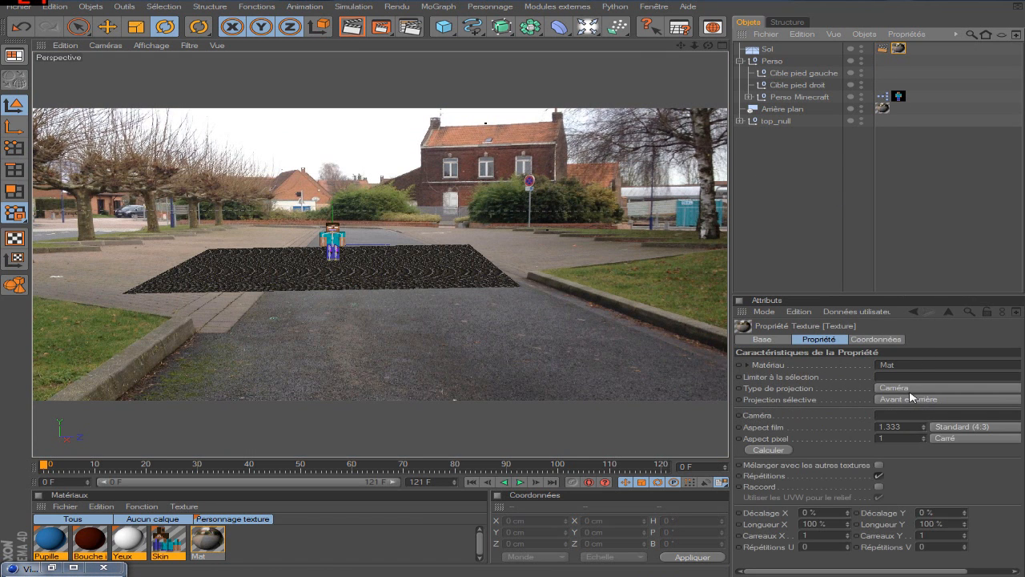
pyautogui.click(909, 391)
pyautogui.click(915, 446)
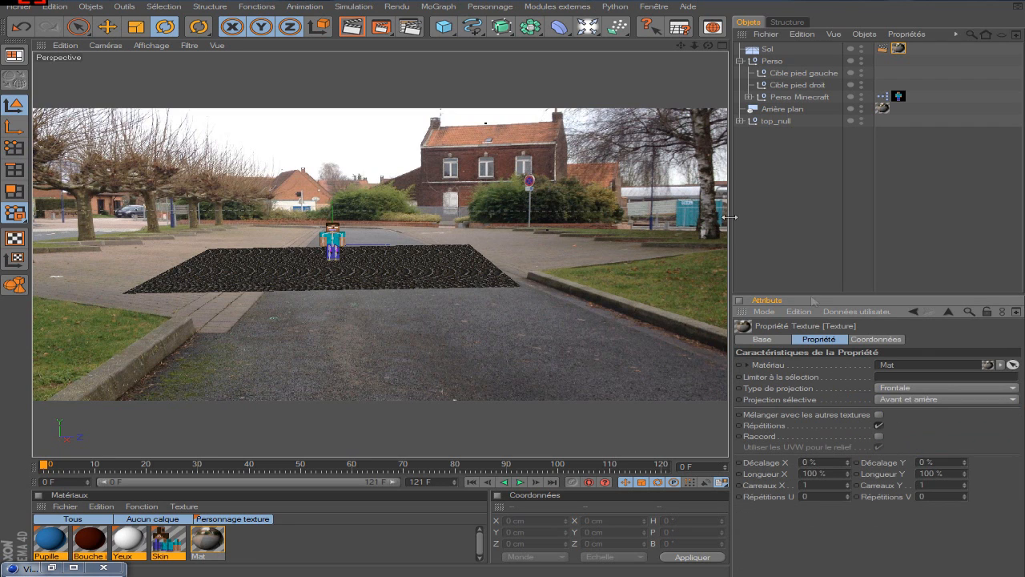
pyautogui.click(773, 169)
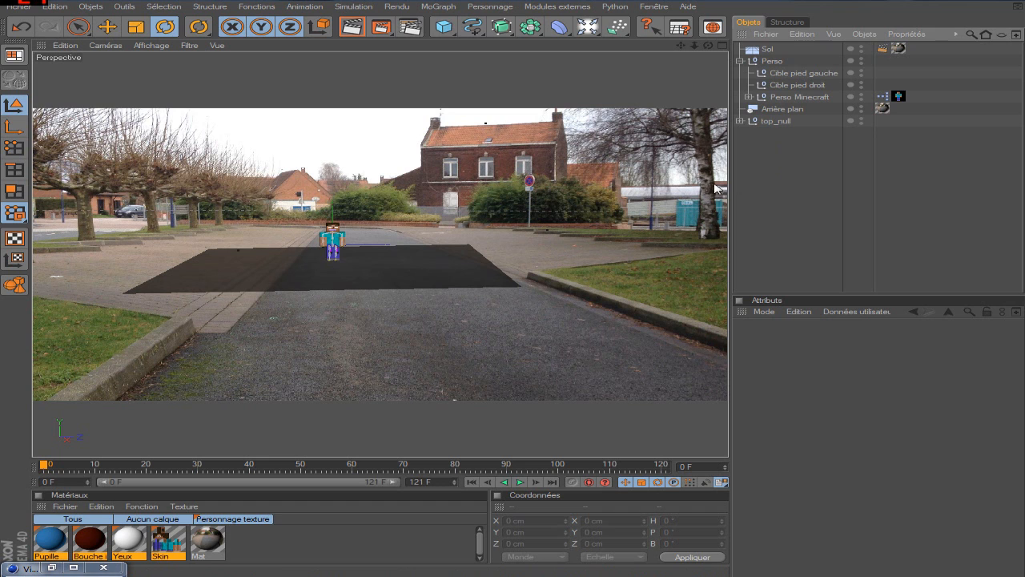
pyautogui.click(350, 26)
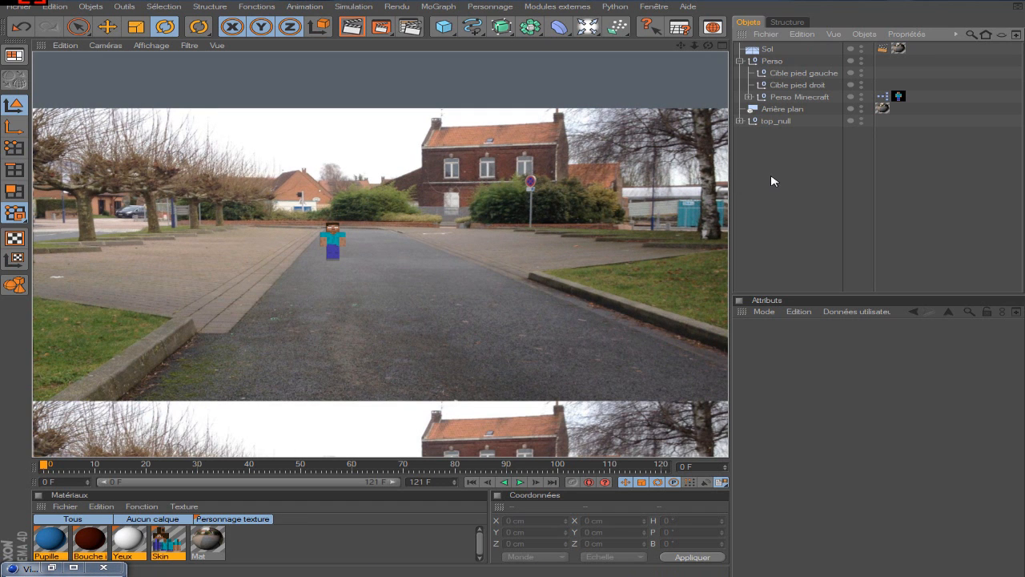
pyautogui.click(293, 43)
# Add an omni light and move it above the character to about X 681, Y 576, Z -263 cm.
pyautogui.moveTo(617, 26); pyautogui.dragTo(629, 38)
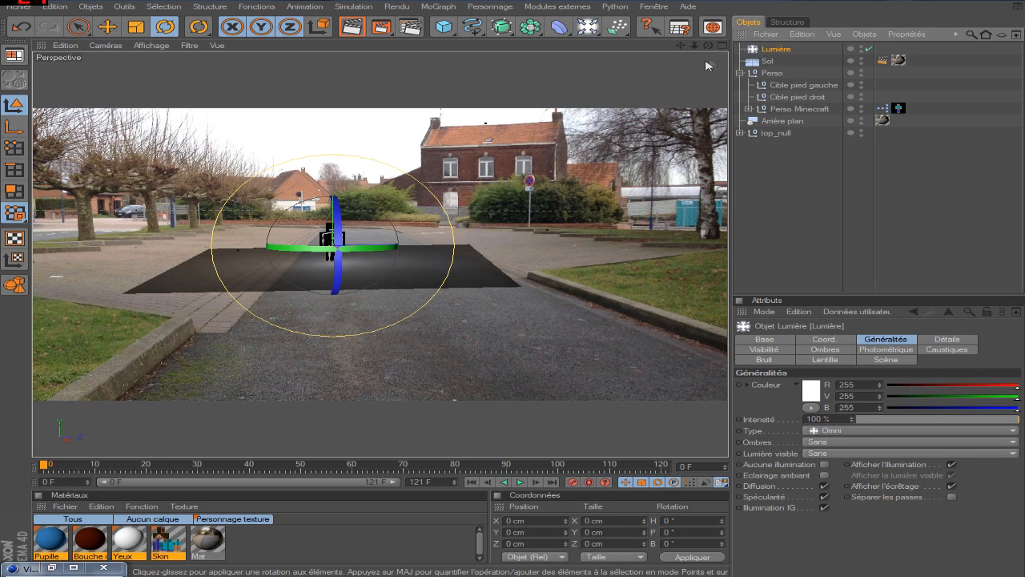
pyautogui.click(107, 26)
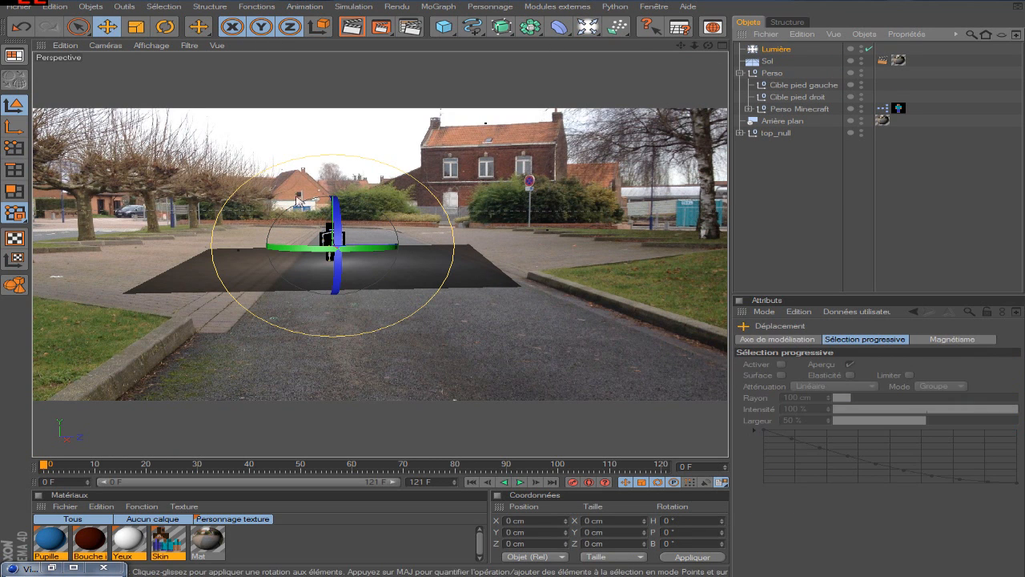
pyautogui.moveTo(332, 210); pyautogui.dragTo(333, 141)
pyautogui.moveTo(370, 179); pyautogui.dragTo(296, 165)
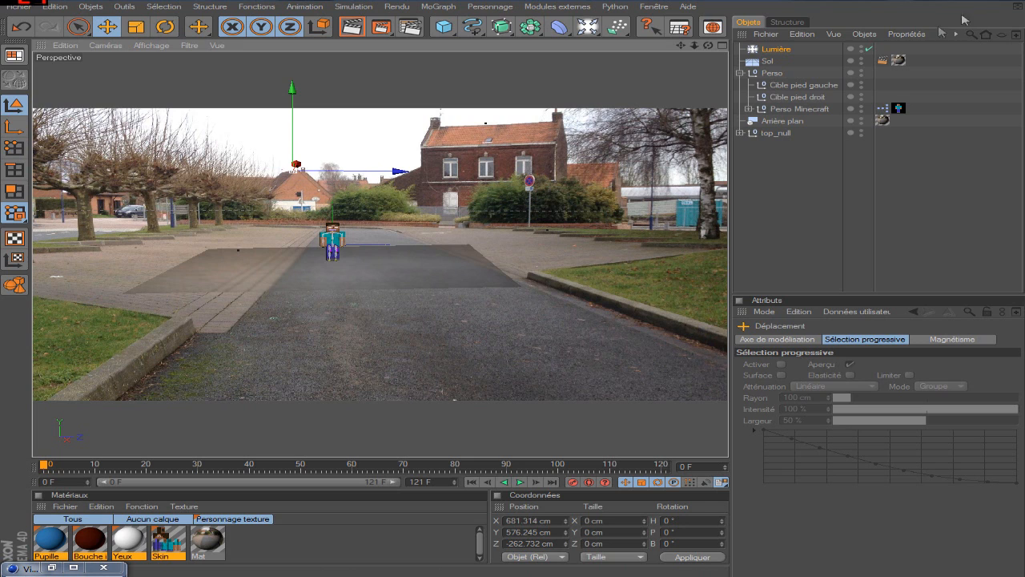
# Try Masques d'ombres (ombres diffuses) as the light's shadow type and test-render the view.
pyautogui.click(788, 50)
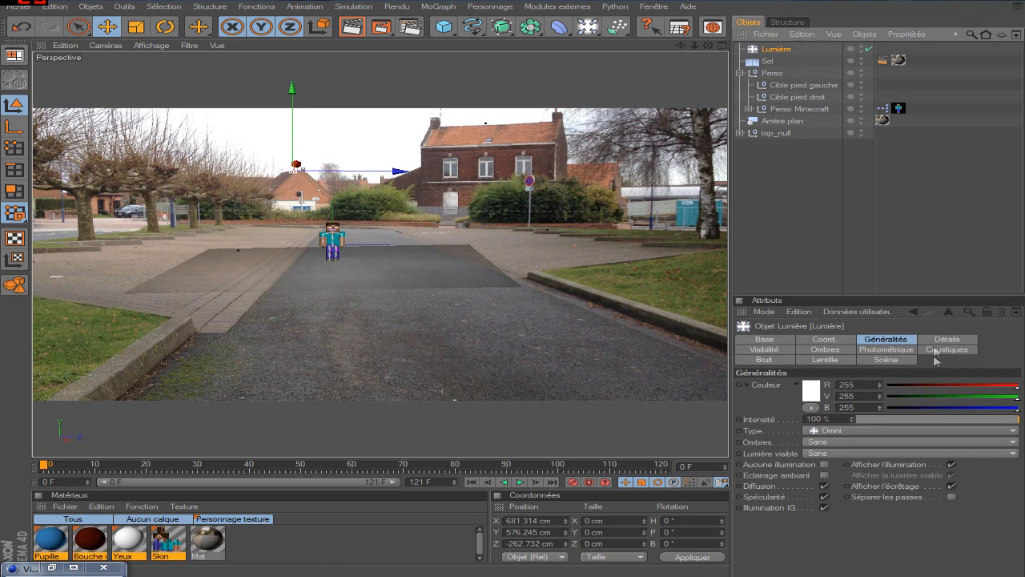
pyautogui.click(840, 350)
pyautogui.click(850, 386)
pyautogui.click(861, 398)
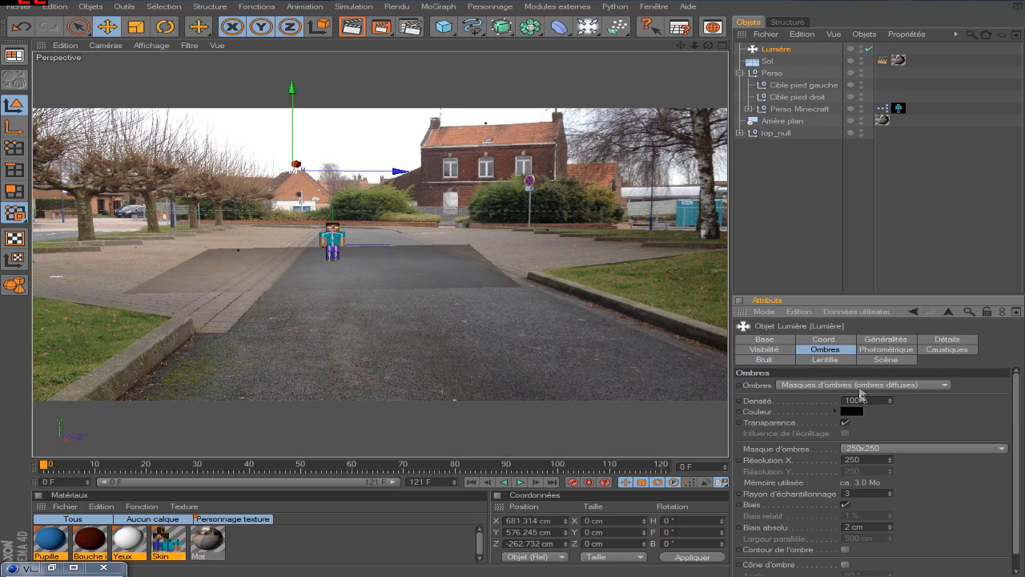
pyautogui.hotkey('ctrl', 'r')
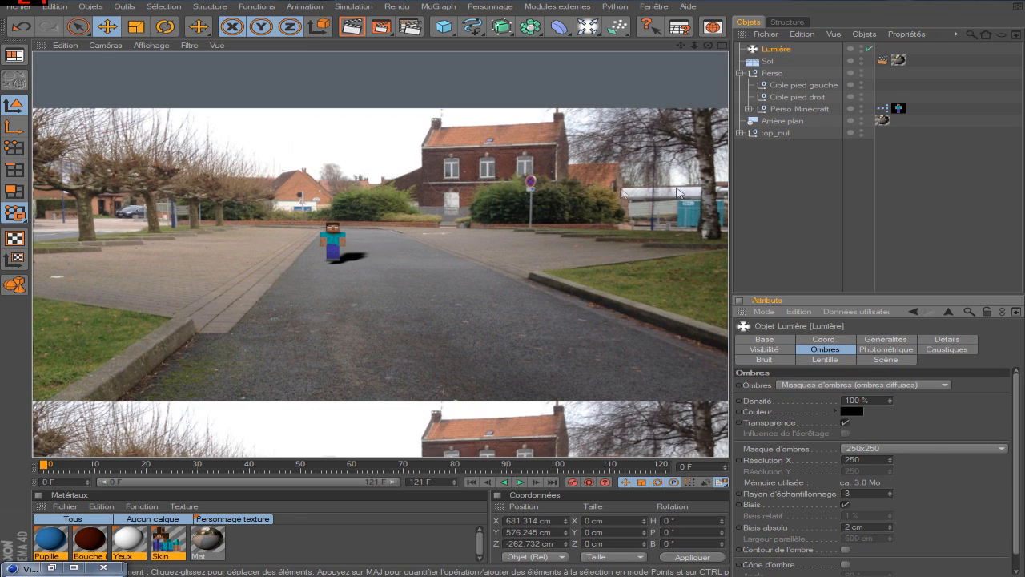
pyautogui.click(758, 195)
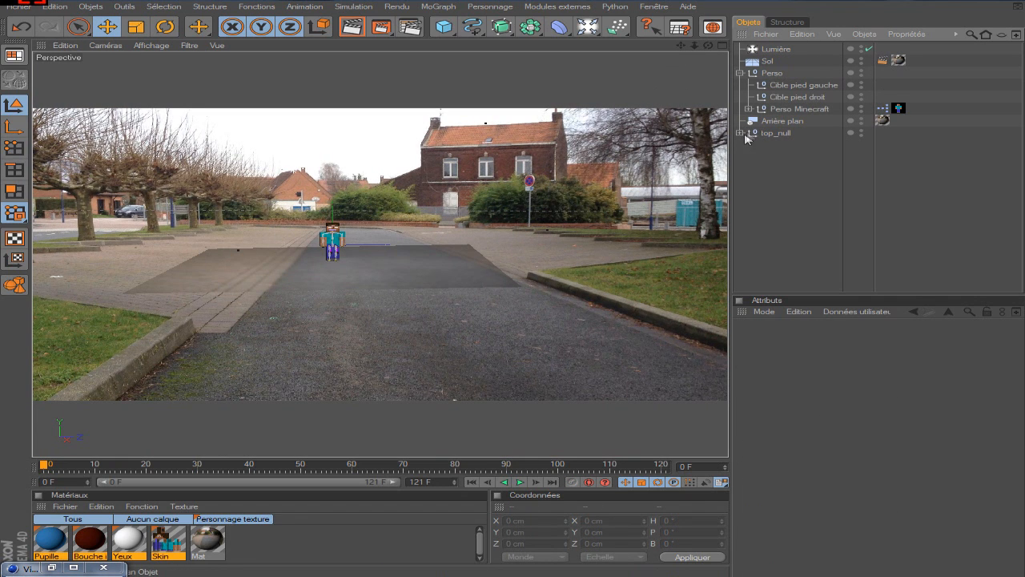
# Leave the tracked camera view and raise the floor under the character's feet to about Y -132 cm.
pyautogui.click(741, 133)
pyautogui.click(868, 157)
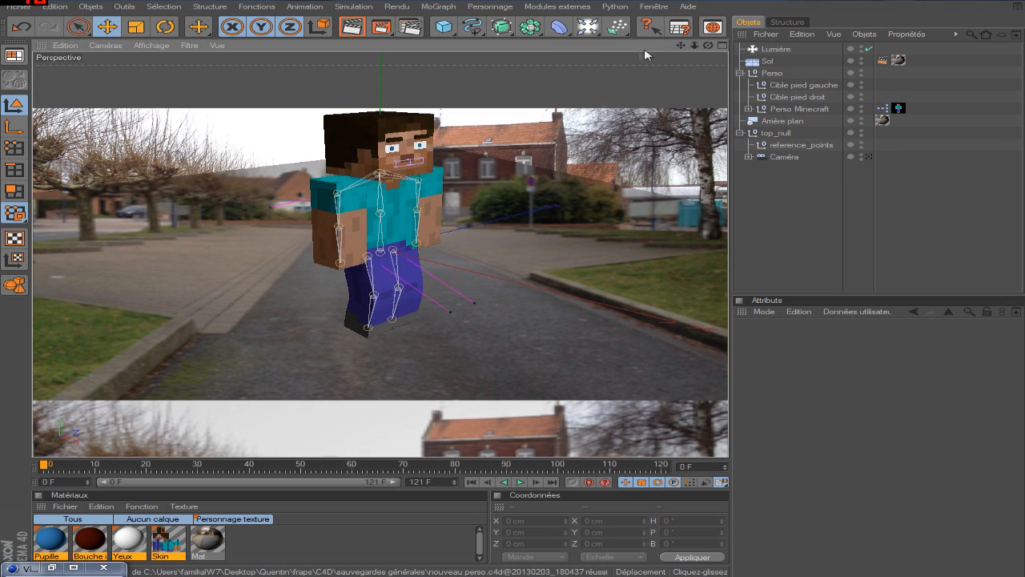
pyautogui.moveTo(708, 44); pyautogui.dragTo(644, 45)
pyautogui.click(155, 425)
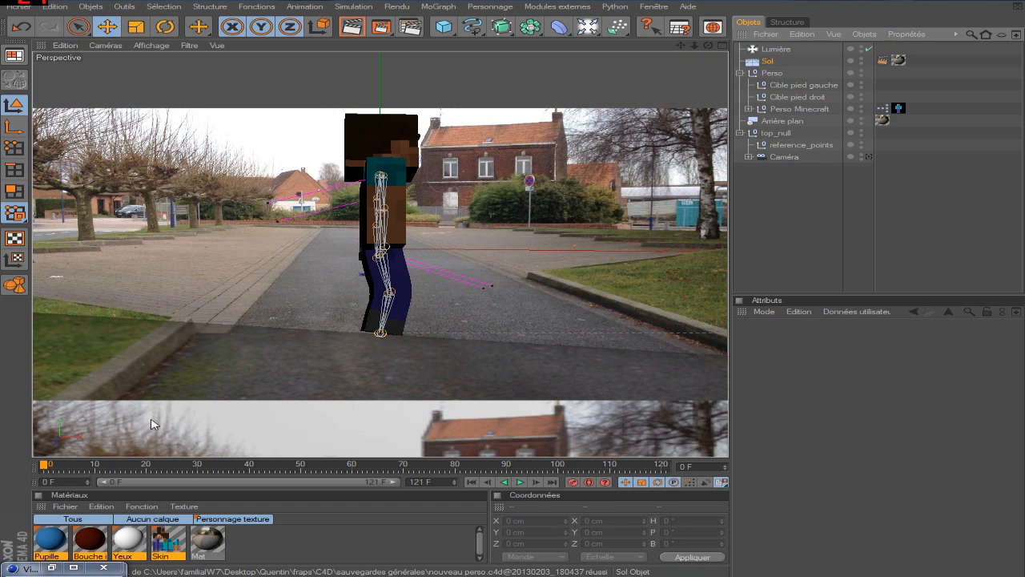
pyautogui.scroll(-7, 549, 292)
pyautogui.scroll(2, 393, 281)
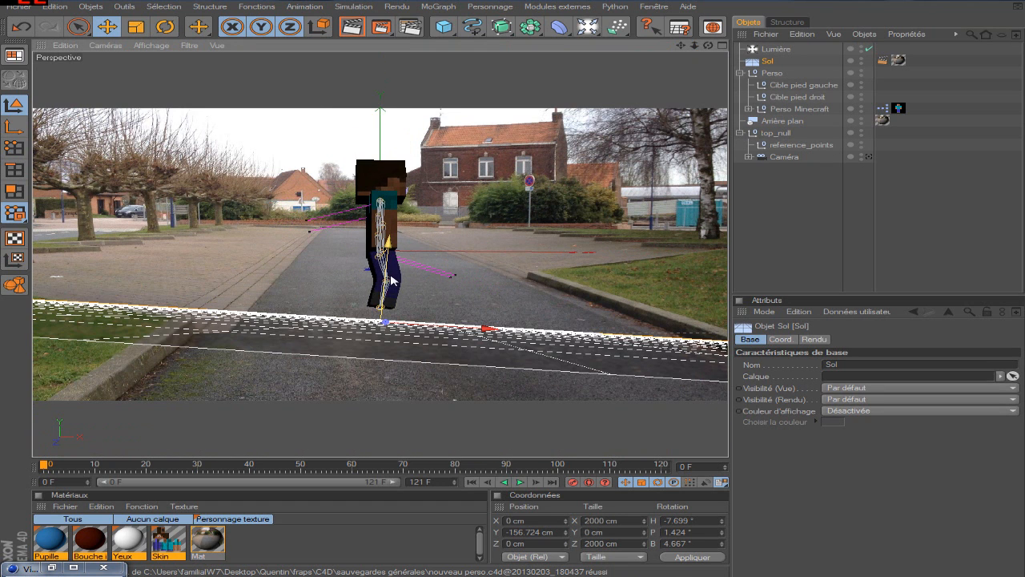
pyautogui.moveTo(386, 289); pyautogui.dragTo(386, 282)
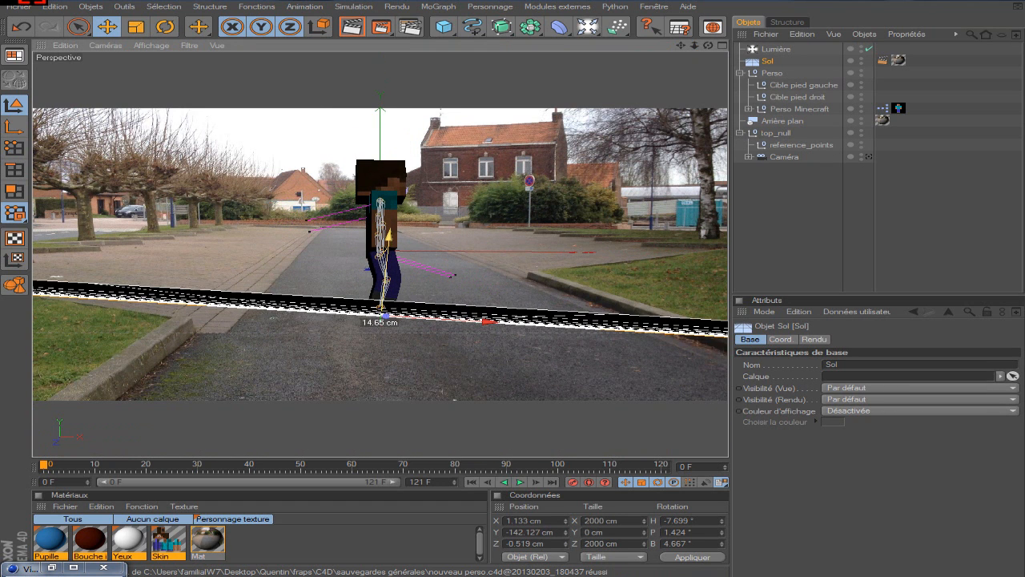
pyautogui.moveTo(708, 45); pyautogui.dragTo(708, 64)
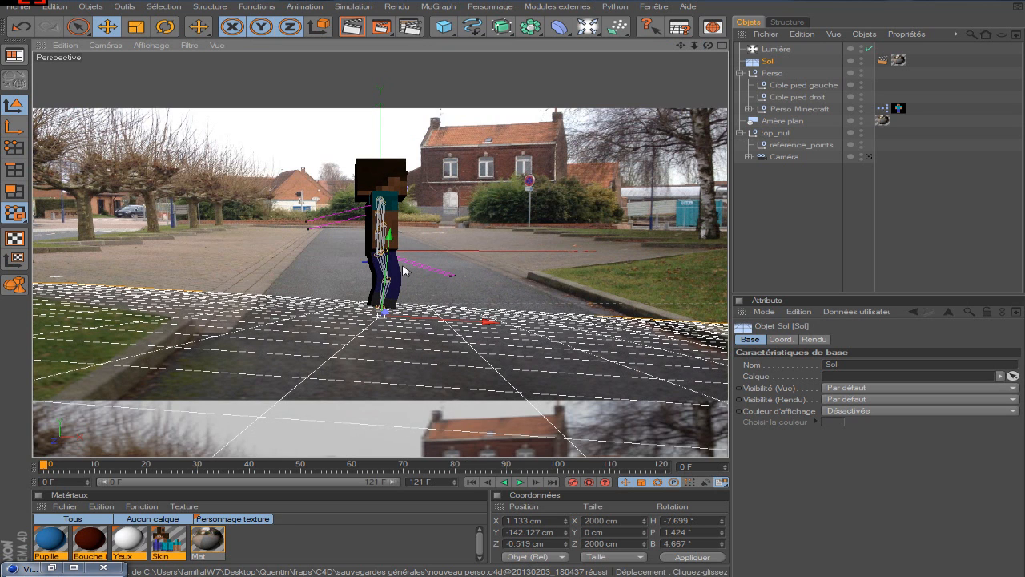
pyautogui.moveTo(388, 237); pyautogui.dragTo(387, 233)
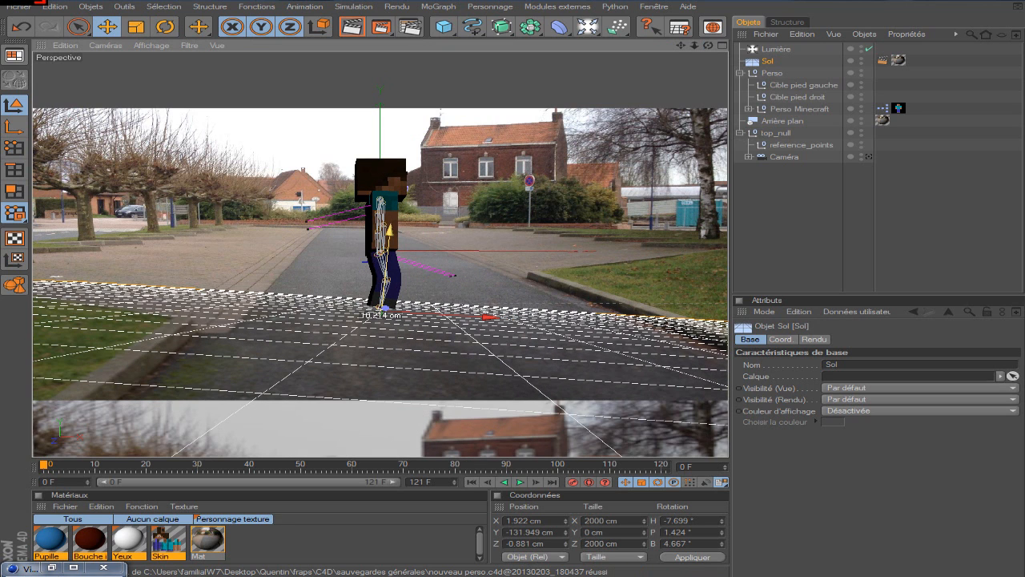
# Return to the tracked camera view and test-render the character's shadow on the raised floor.
pyautogui.click(868, 157)
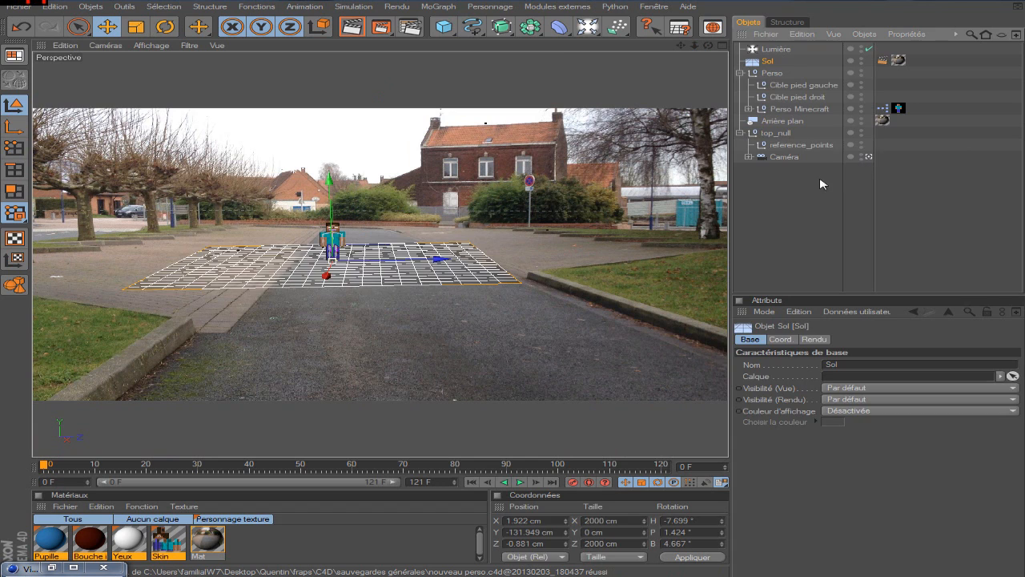
pyautogui.click(819, 184)
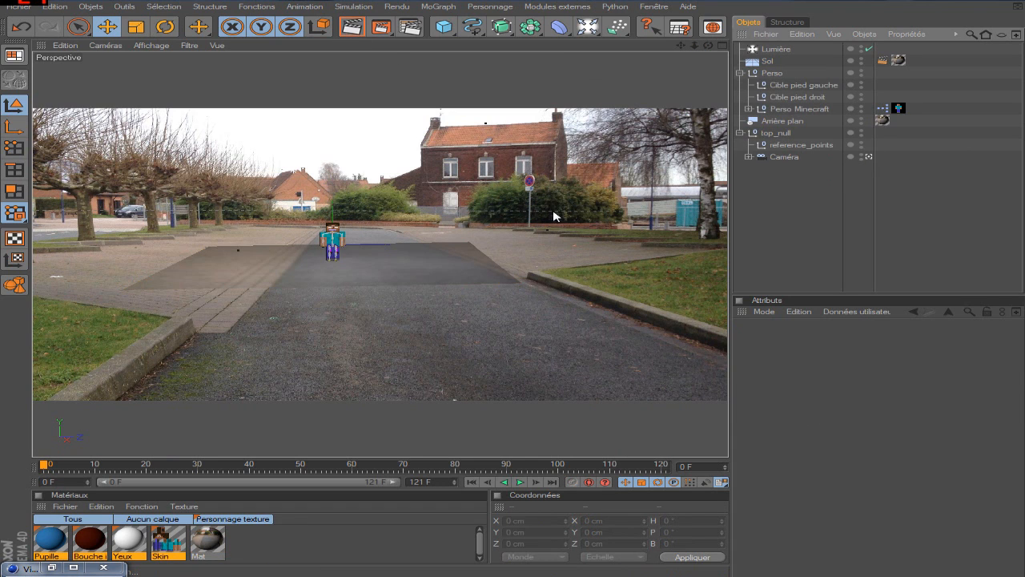
pyautogui.hotkey('ctrl', 'r')
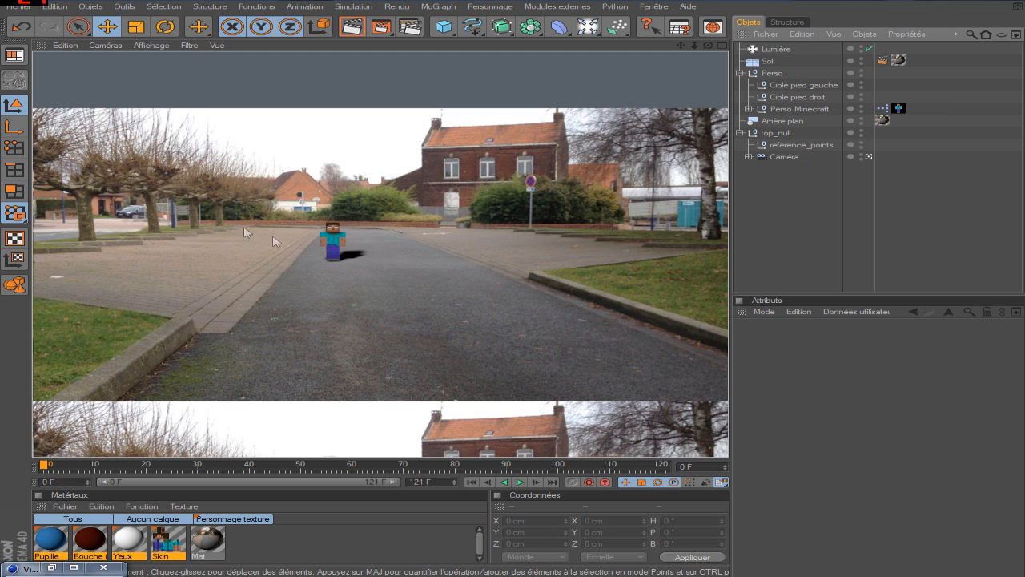
# Set the light's shadows to Adaptatives with a density of 50 % and test-render the view.
pyautogui.click(774, 49)
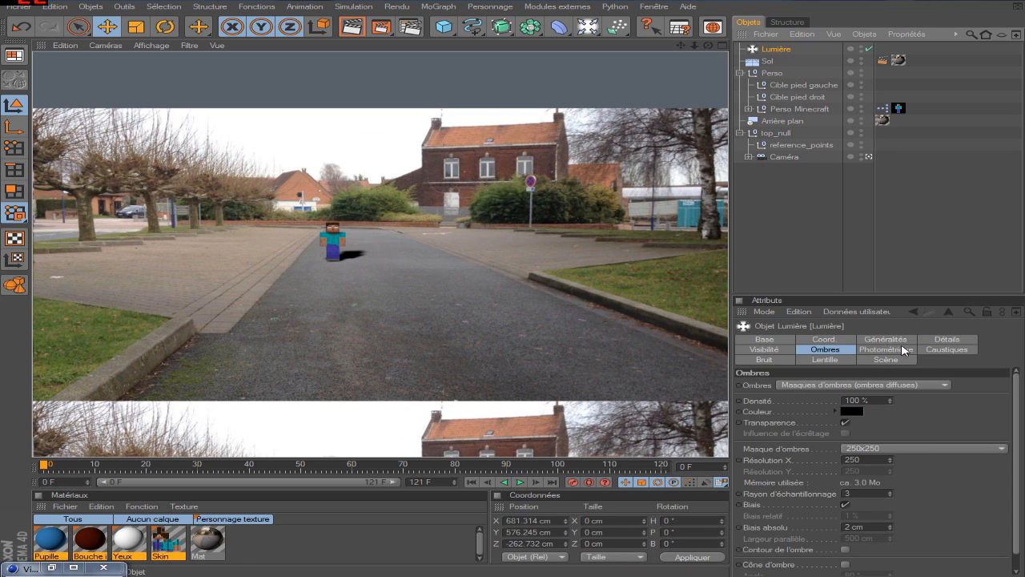
pyautogui.click(899, 384)
pyautogui.click(890, 431)
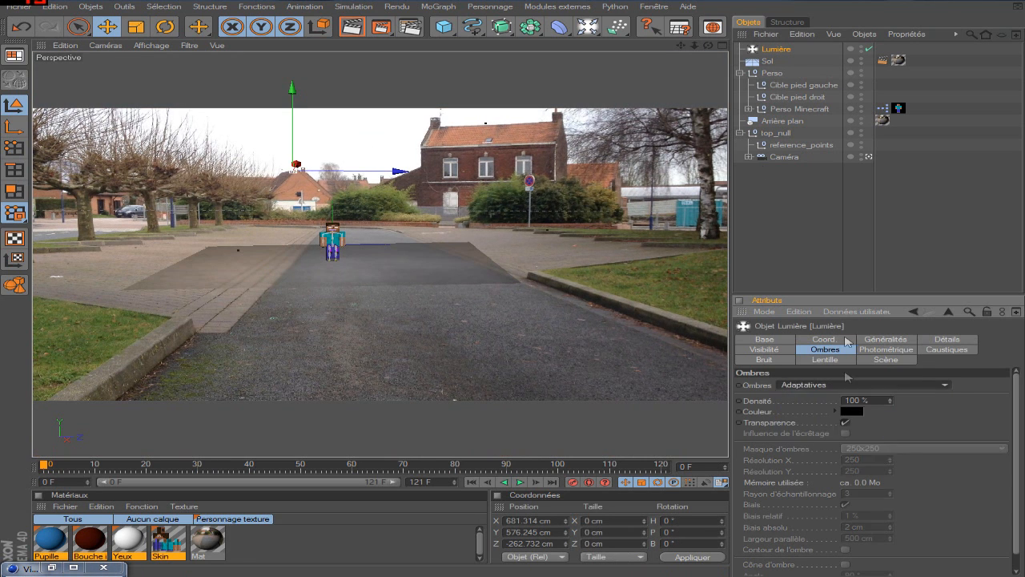
pyautogui.moveTo(863, 400); pyautogui.dragTo(727, 406)
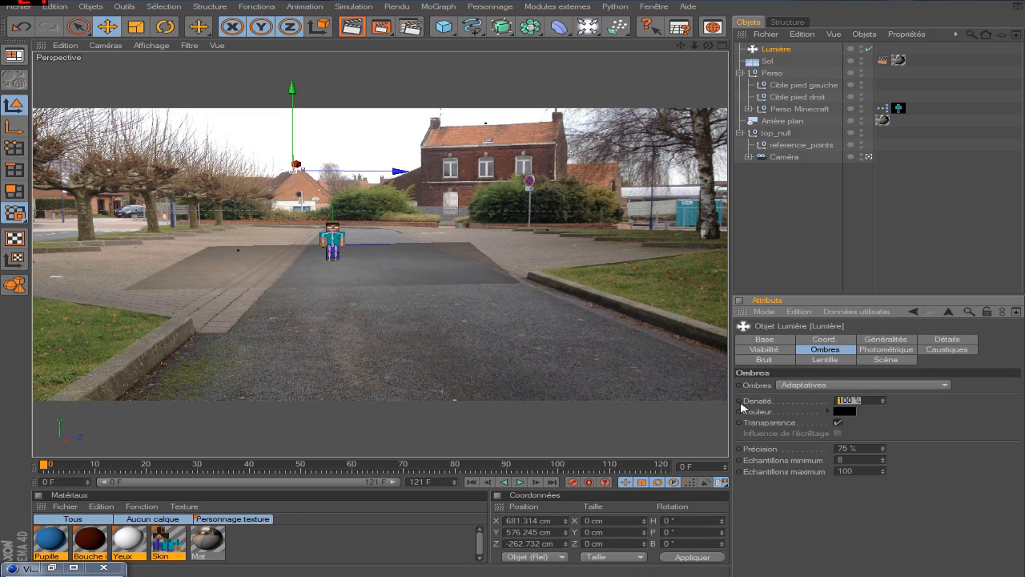
pyautogui.write('50')
pyautogui.press('Return')
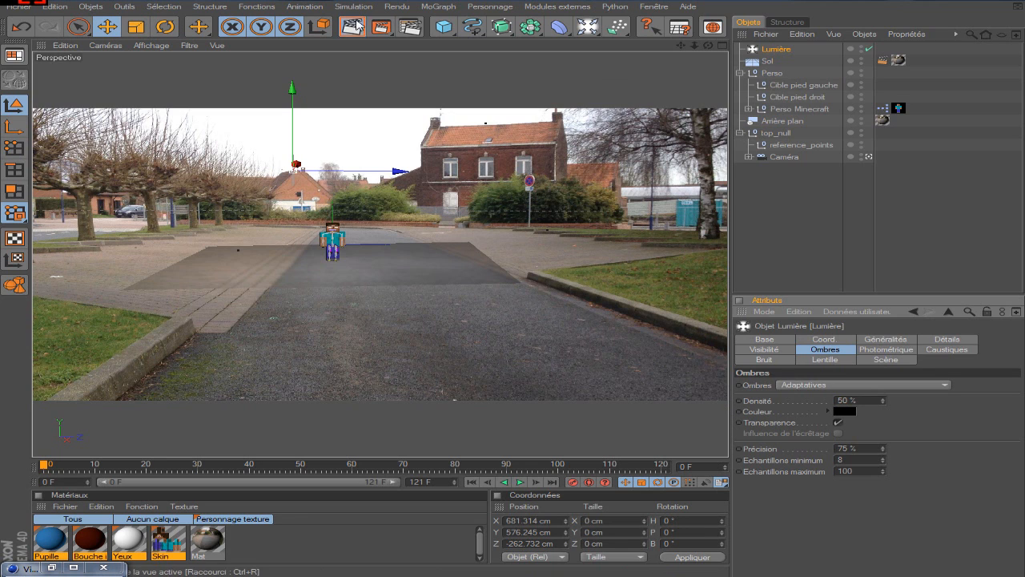
pyautogui.hotkey('ctrl', 'r')
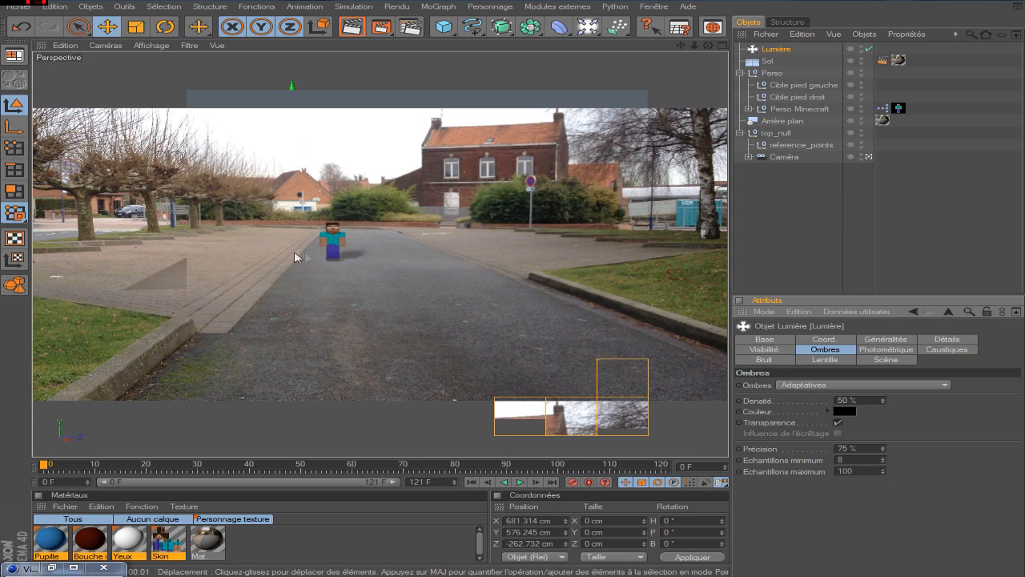
# Play back the animation frames in the render viewer, including from frame 70, and close it, stopping the running render.
pyautogui.click(284, 574)
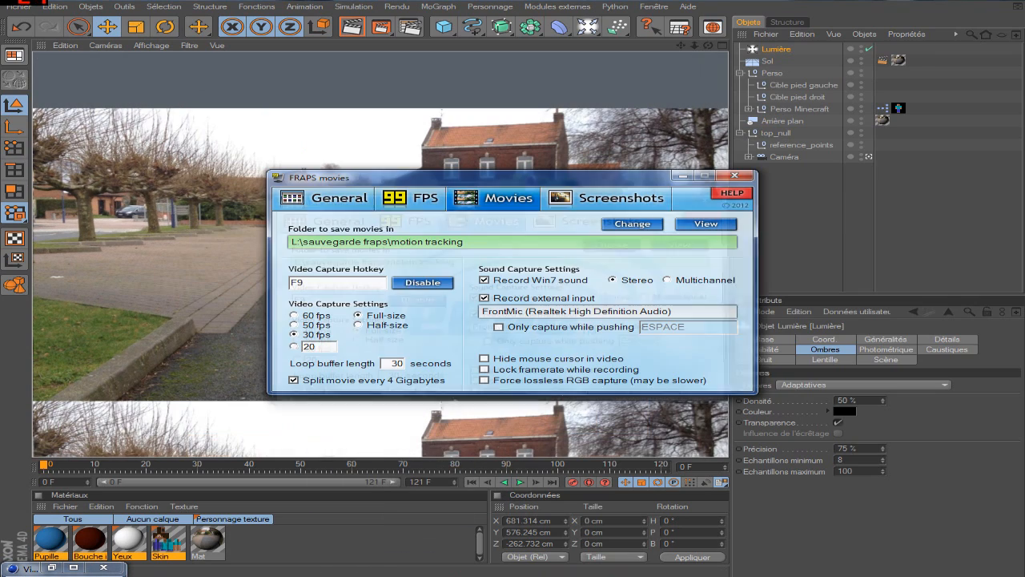
pyautogui.click(318, 567)
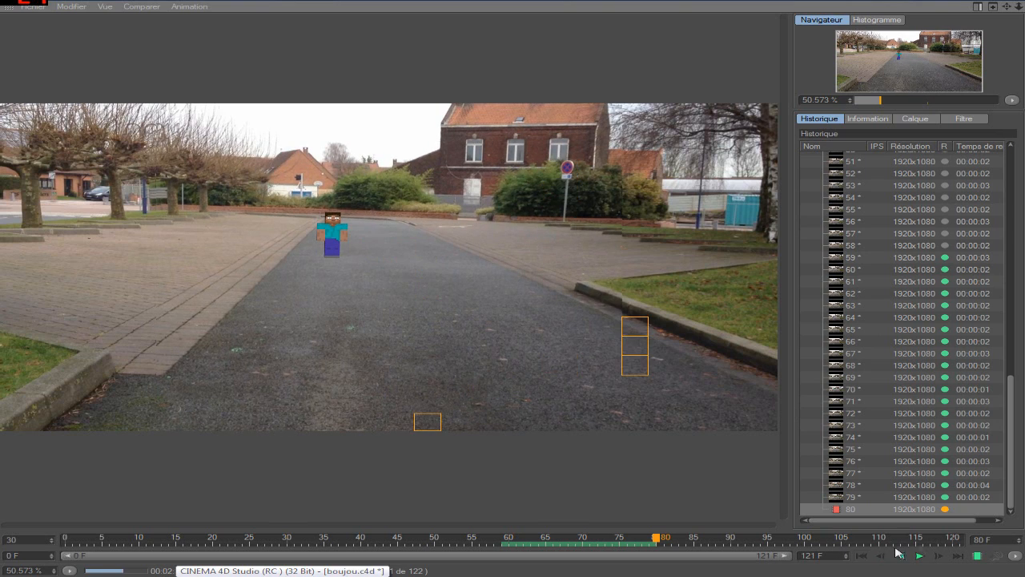
pyautogui.click(920, 556)
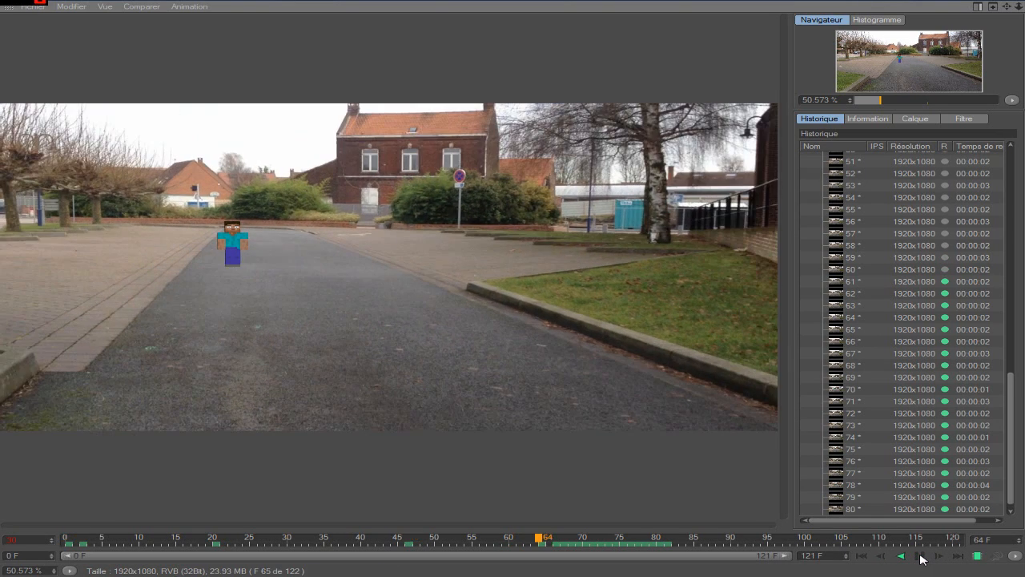
pyautogui.click(920, 556)
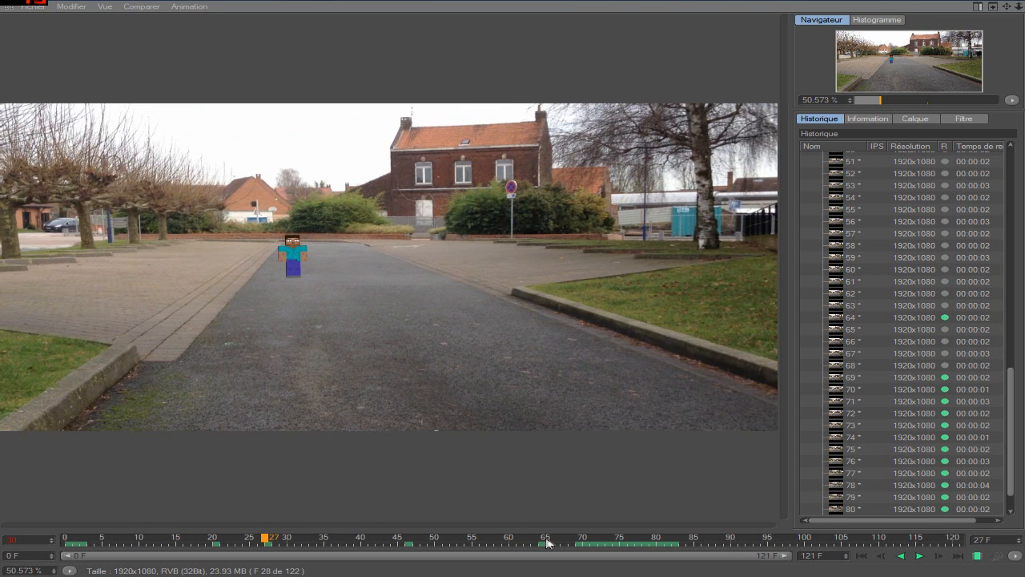
pyautogui.click(581, 541)
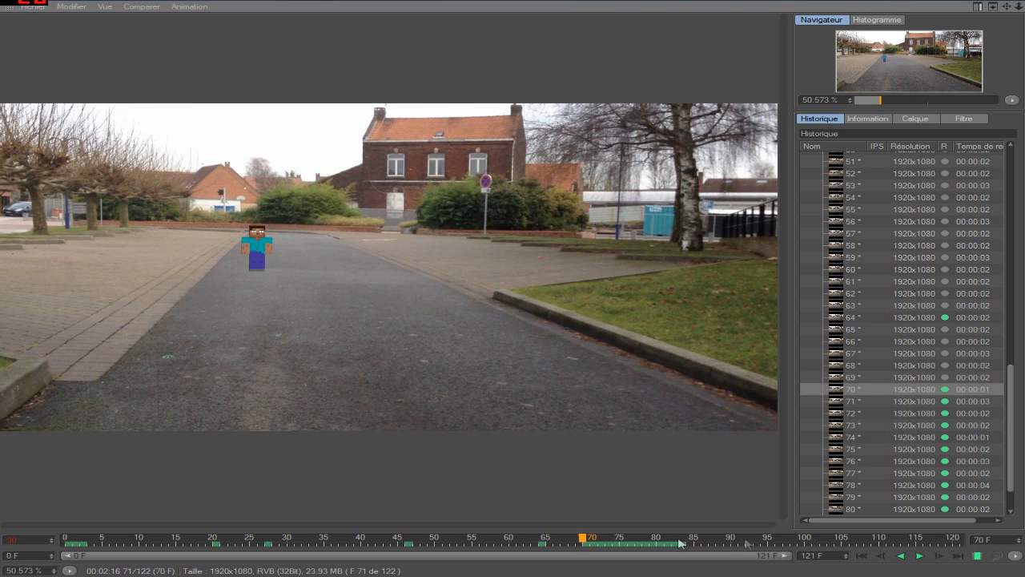
pyautogui.click(920, 556)
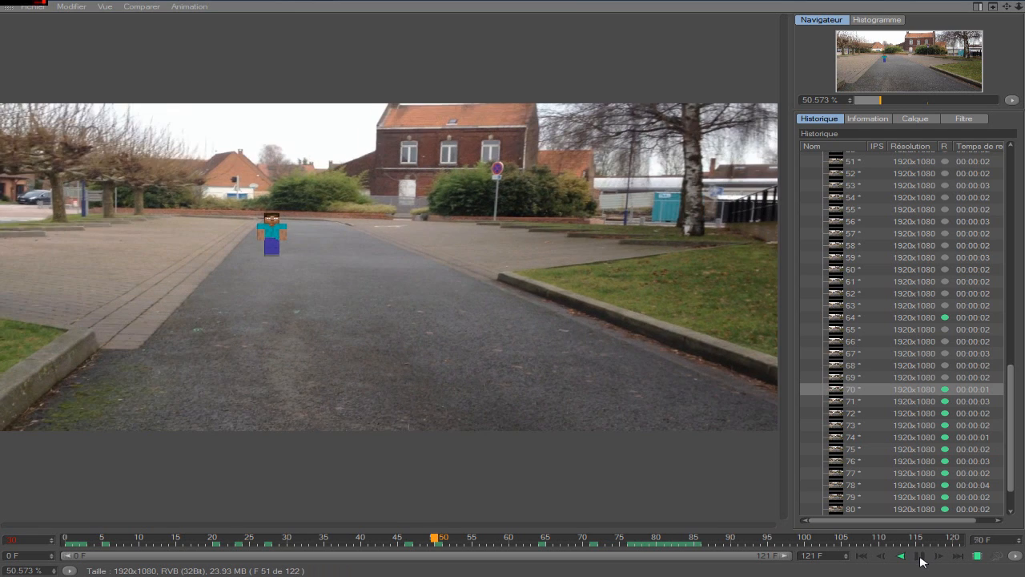
pyautogui.click(1011, 2)
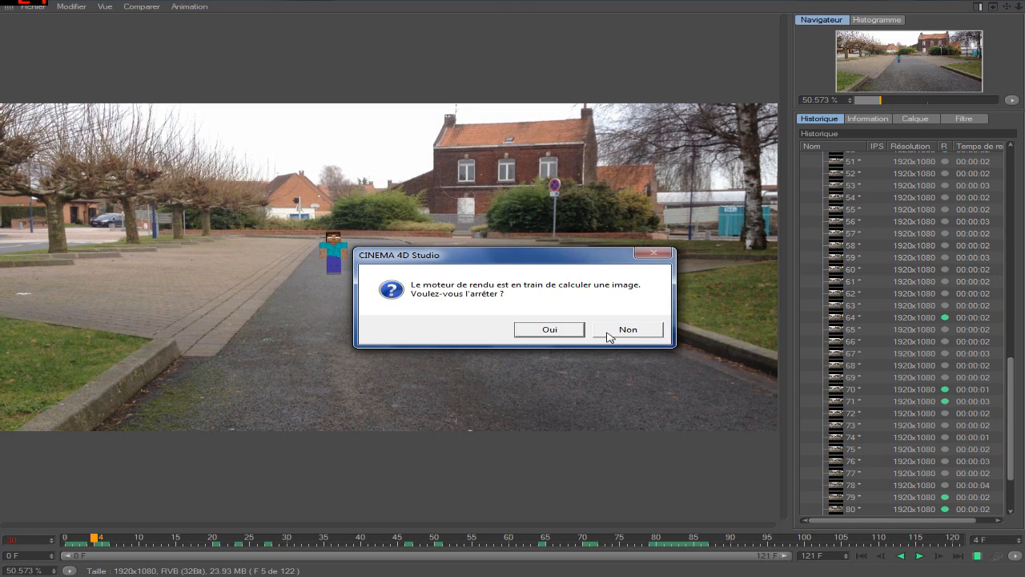
pyautogui.click(548, 329)
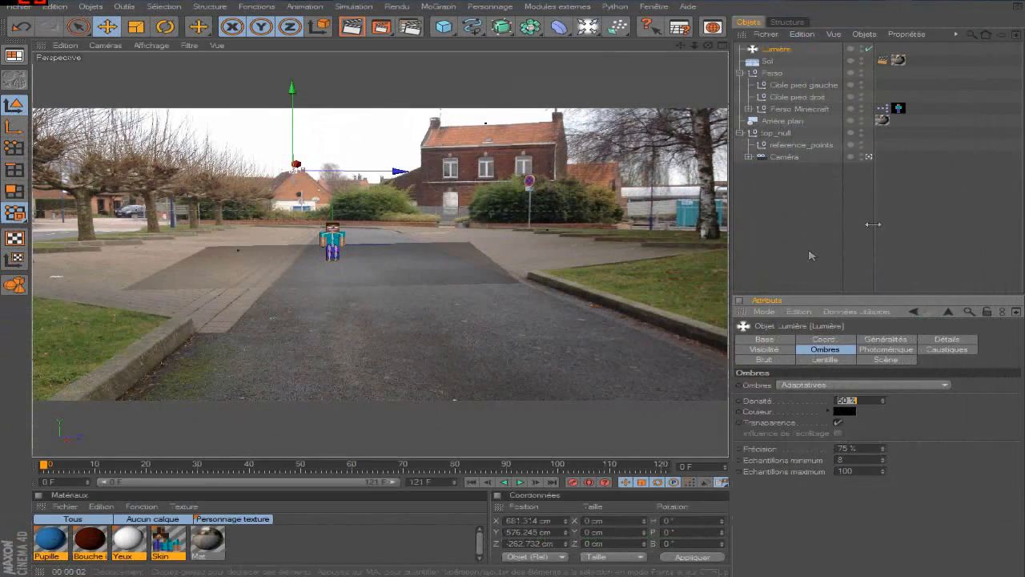
pyautogui.click(812, 210)
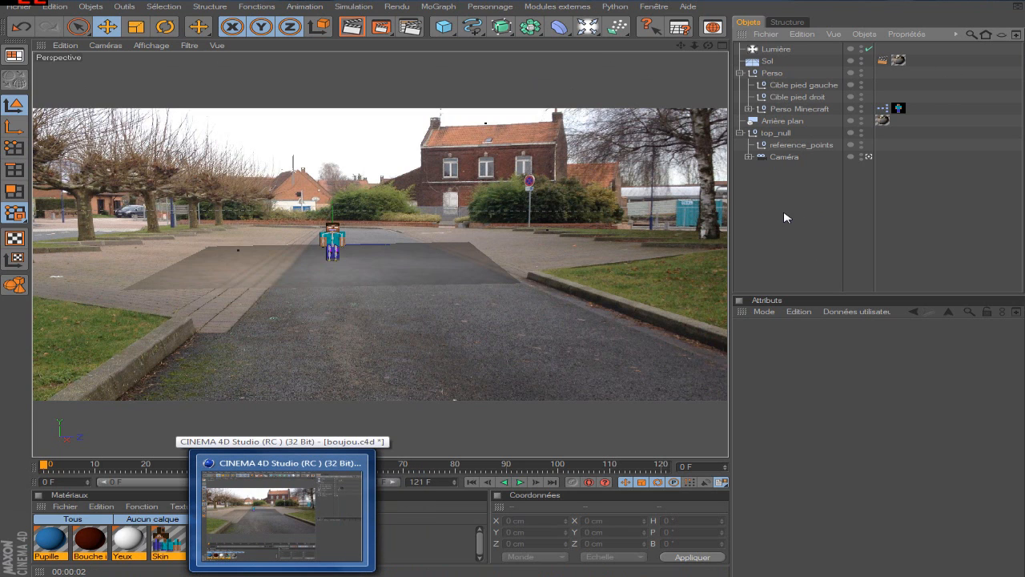
# Examine the camera keyframes around frame 8 in the Animation layout and return to the Standard layout.
pyautogui.click(13, 55)
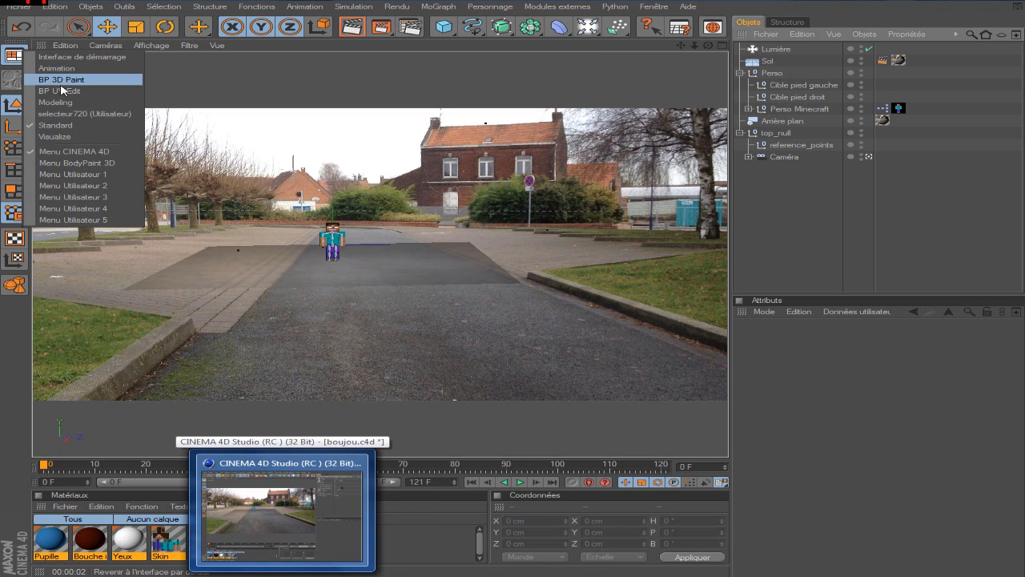
pyautogui.click(85, 69)
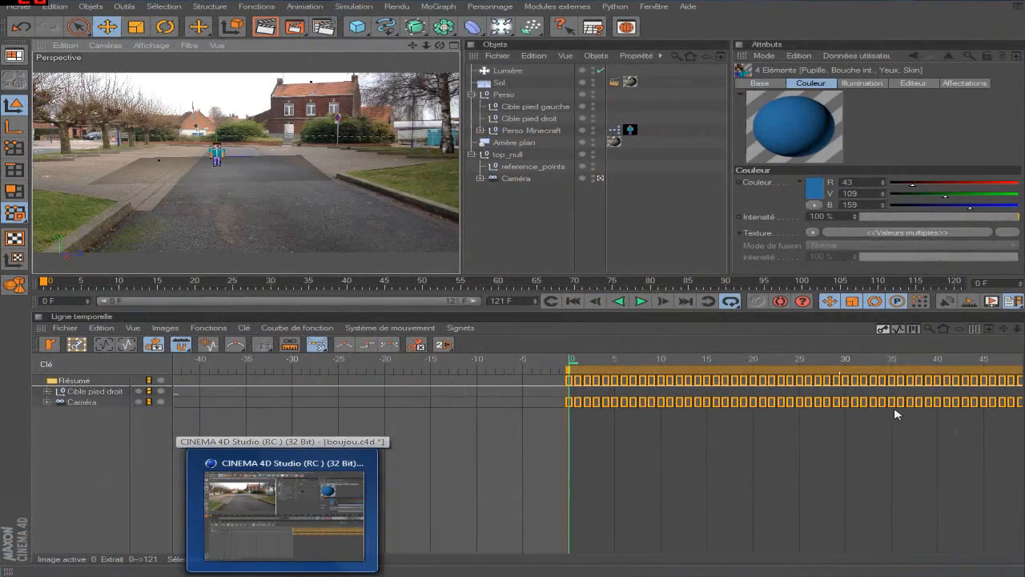
pyautogui.click(646, 367)
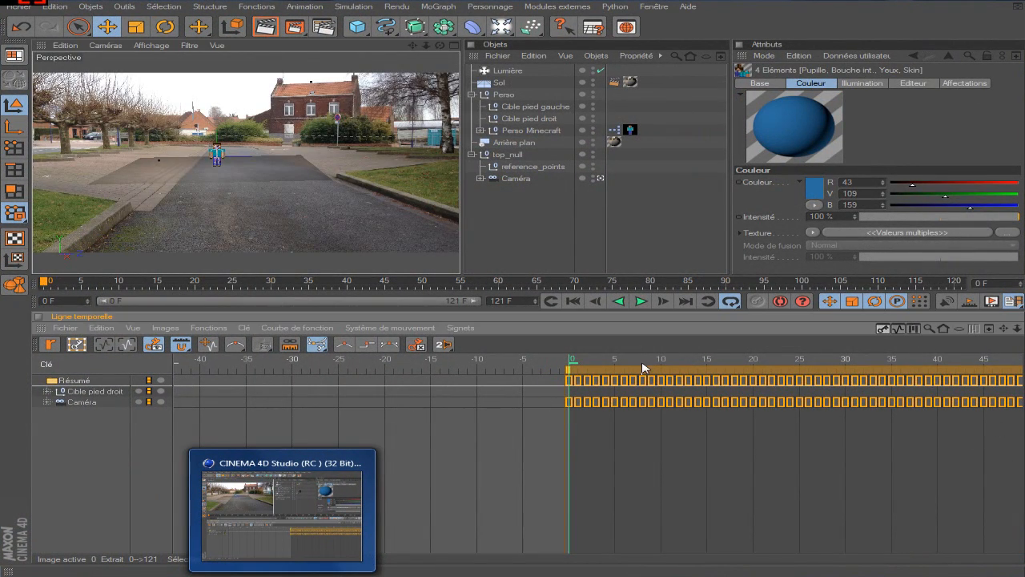
pyautogui.click(716, 379)
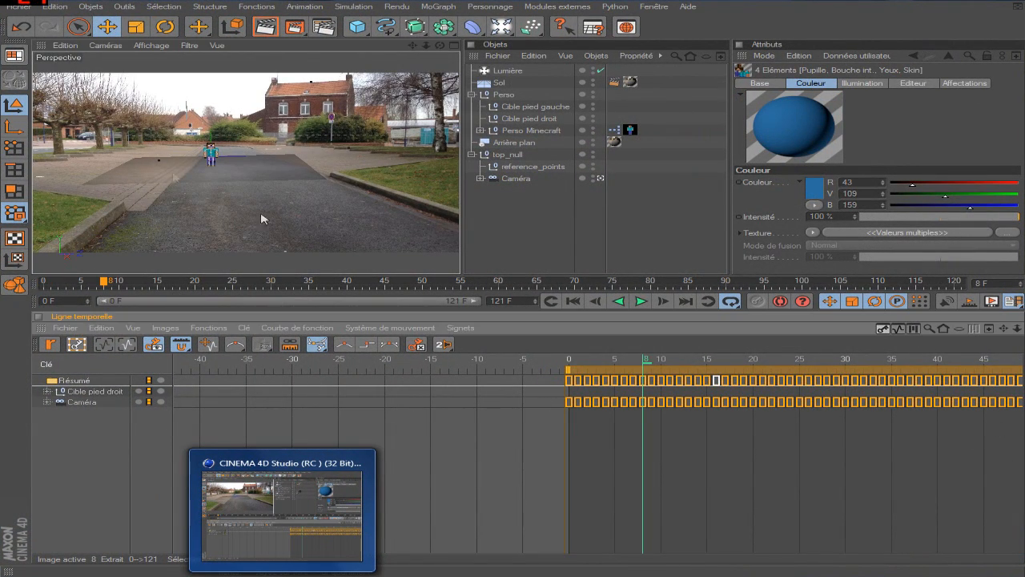
pyautogui.click(14, 56)
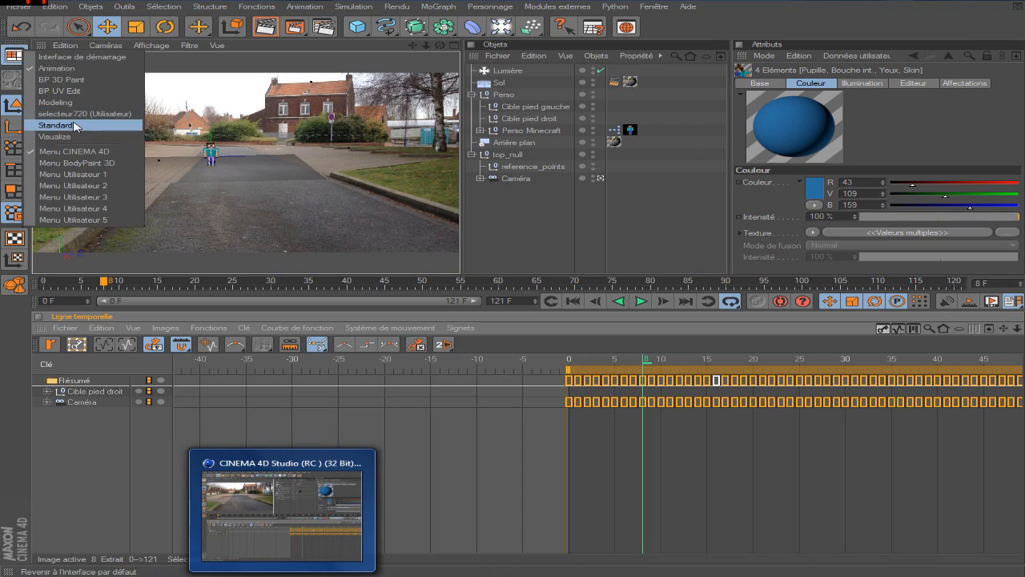
pyautogui.click(69, 126)
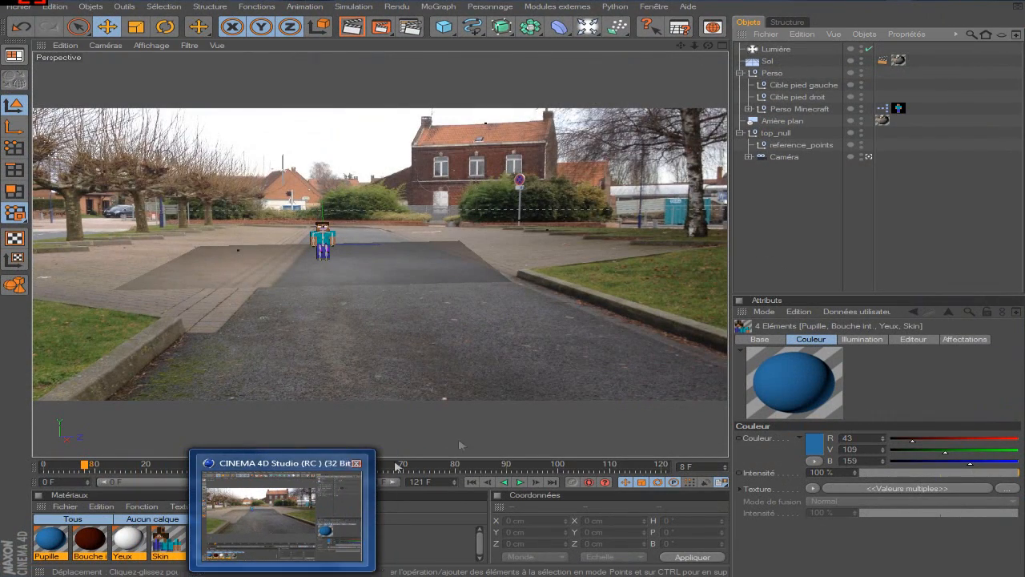